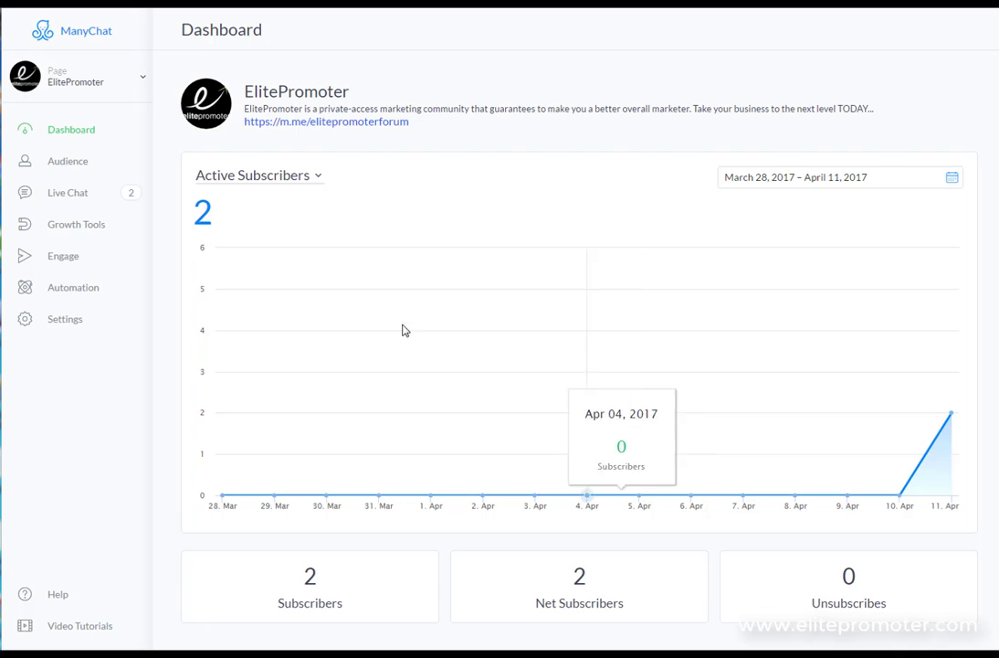
Start a new growth tool from the Growth Tools list to reach the widget type choices.
click(66, 232)
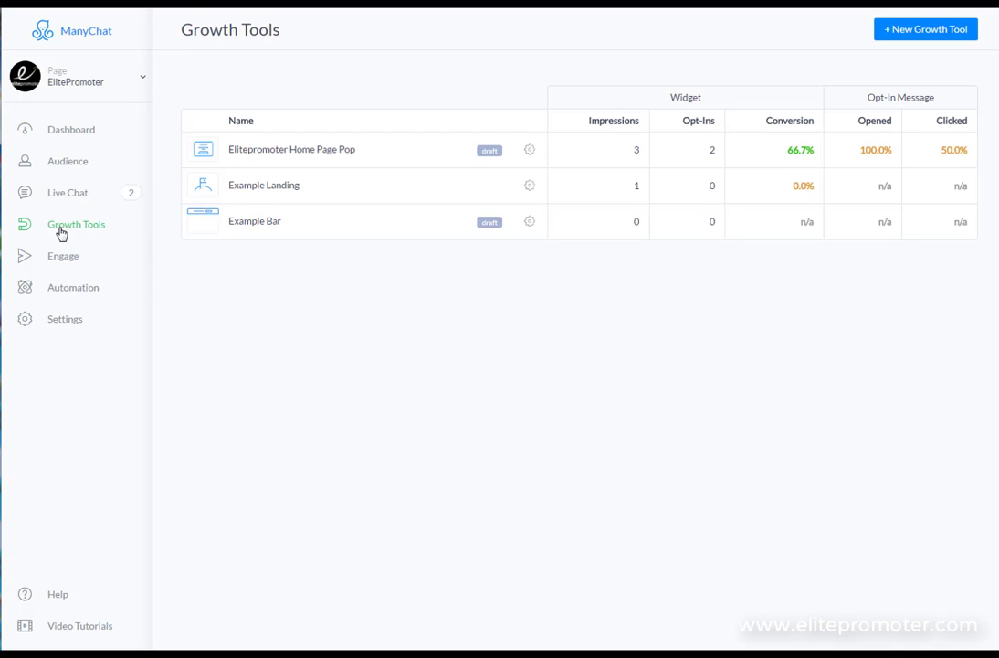
click(923, 38)
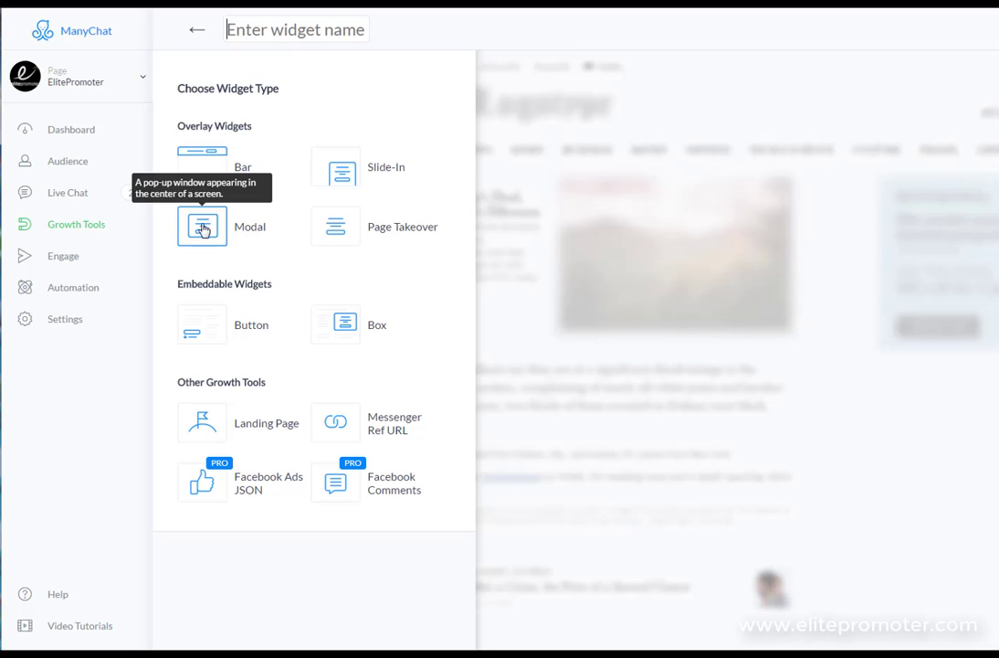
Choose the Modal widget type and rename the tool to EP popup.
click(208, 232)
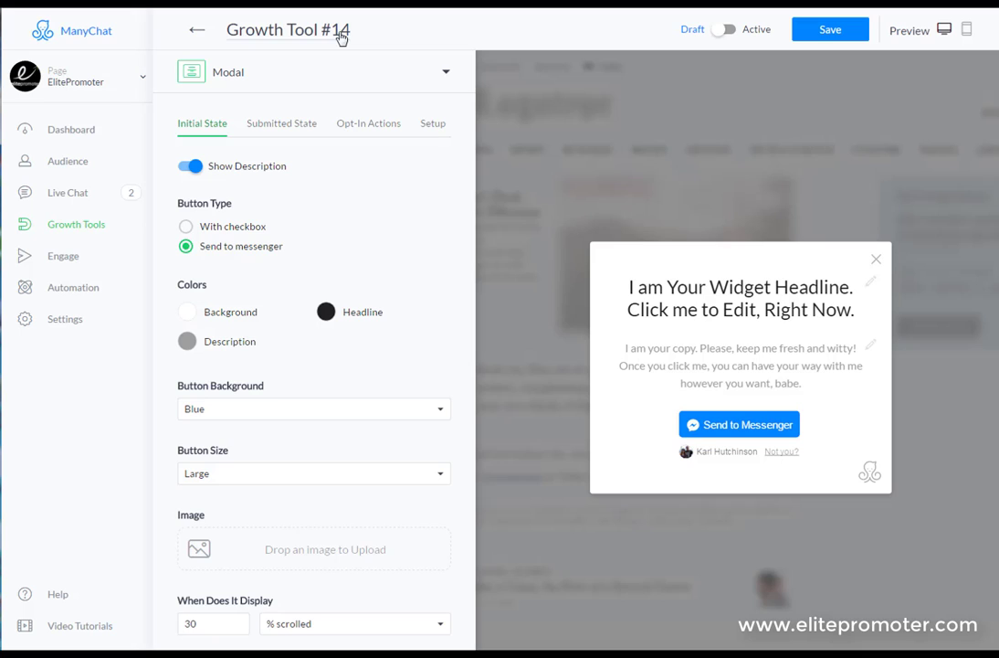
drag(341, 36, 213, 32)
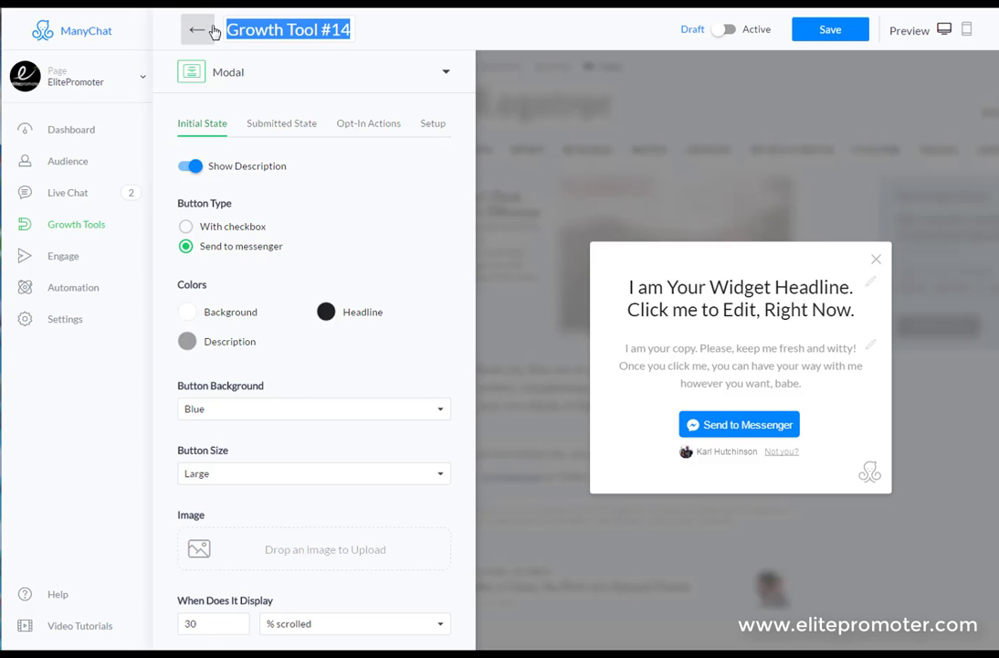
text(EP popup)
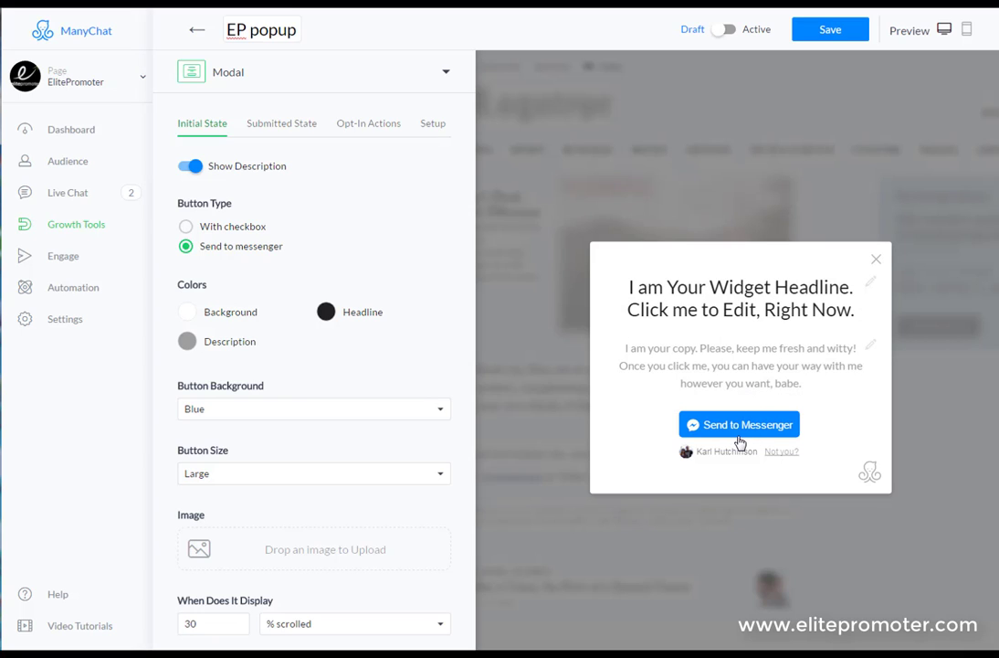
Change the headline to 'Psst... Let me give you a guide to help with your campaigns..'.
click(807, 311)
drag(859, 311, 631, 286)
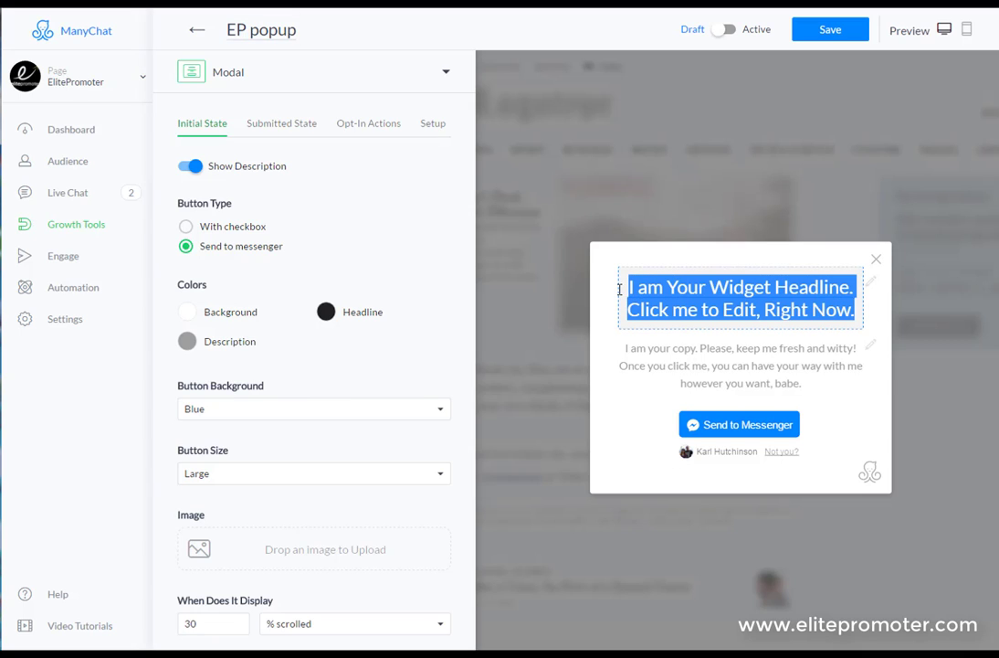
text(Psst.)
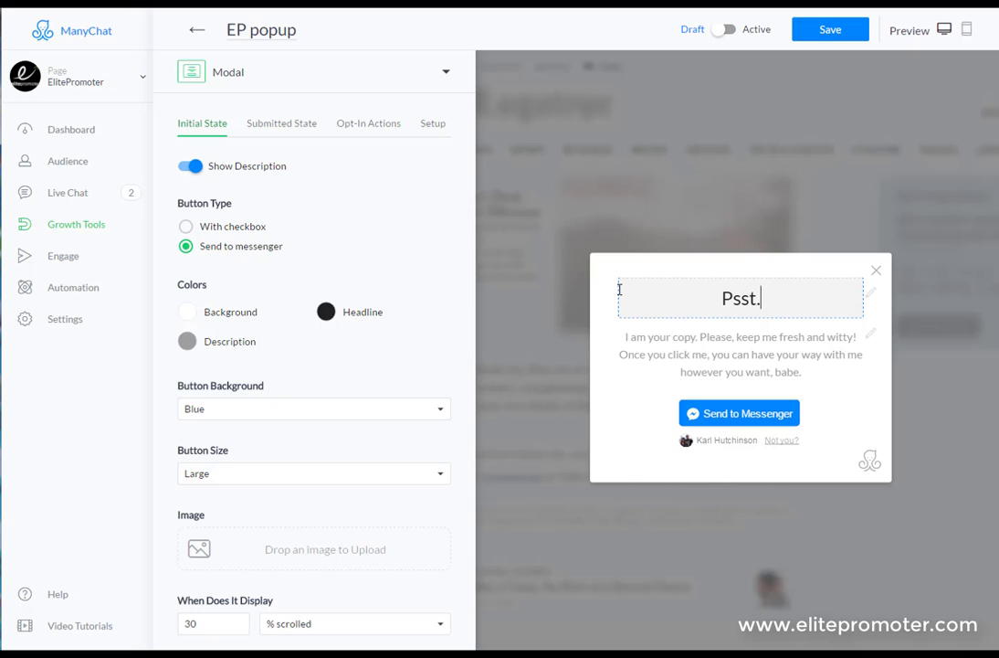
text(.. Let)
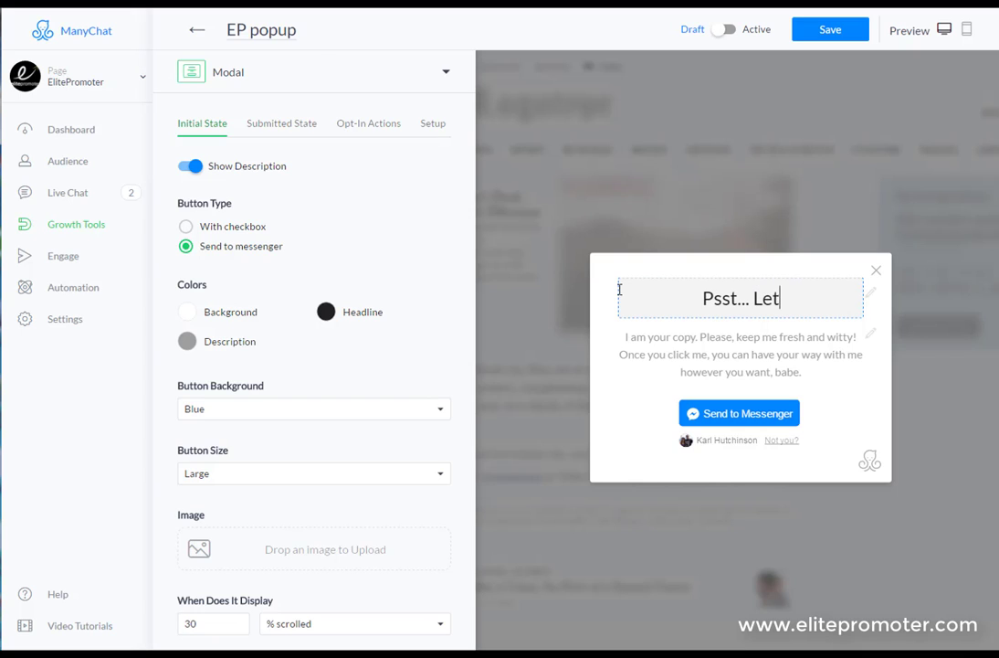
text( me give you a )
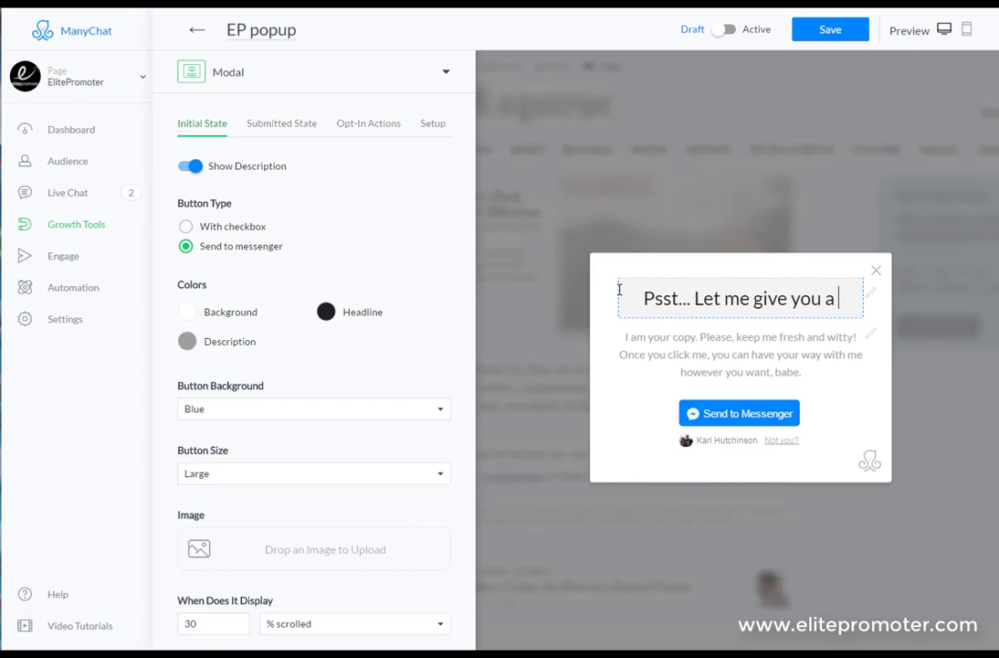
text(guide to help with your ca)
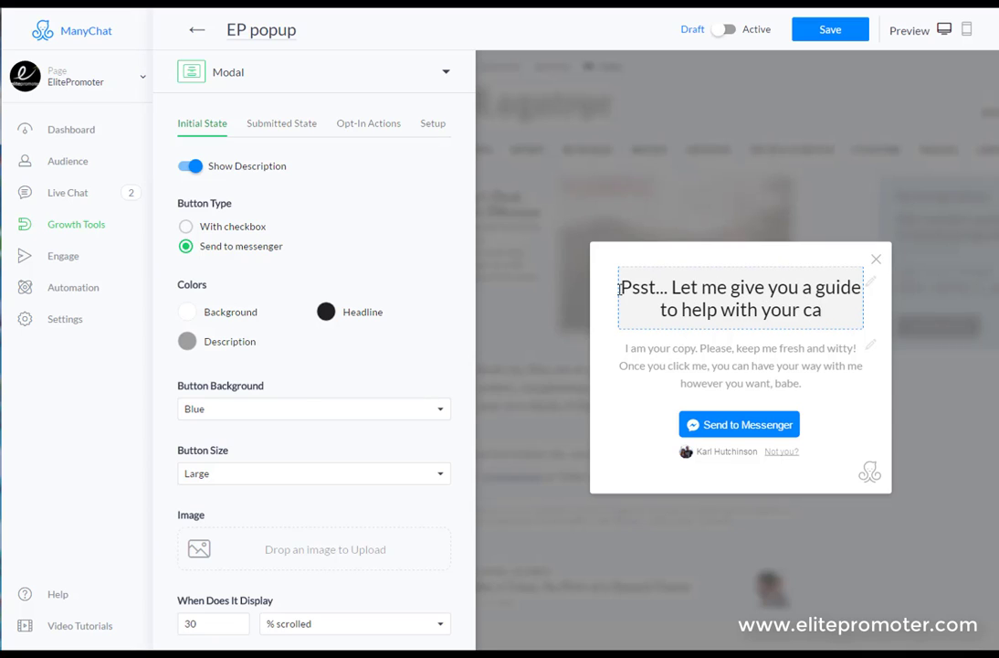
text(mpaigs)
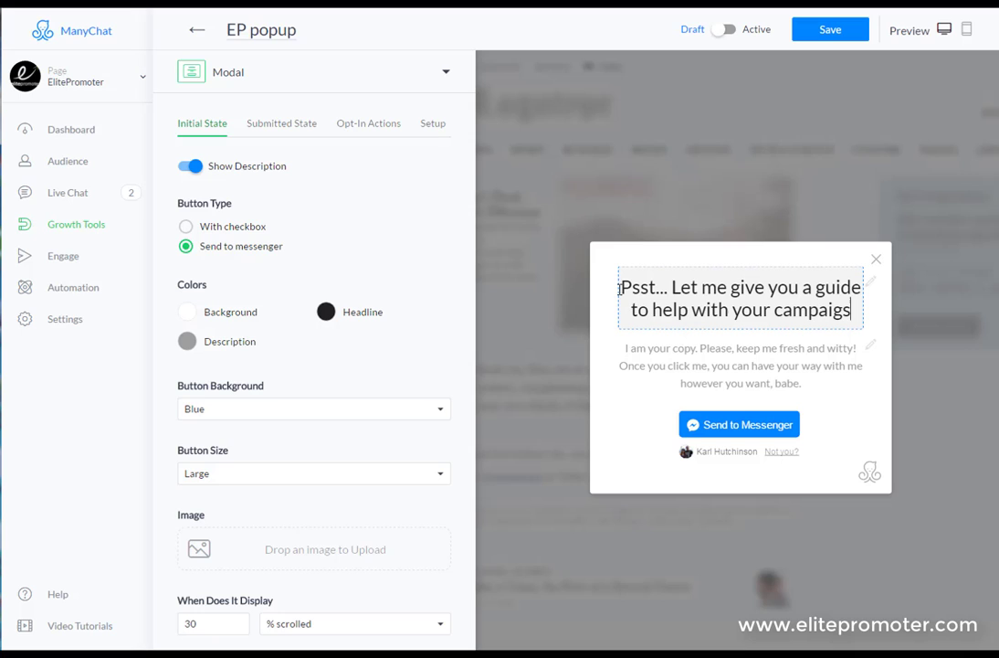
key(BackSpace)
text(ns..)
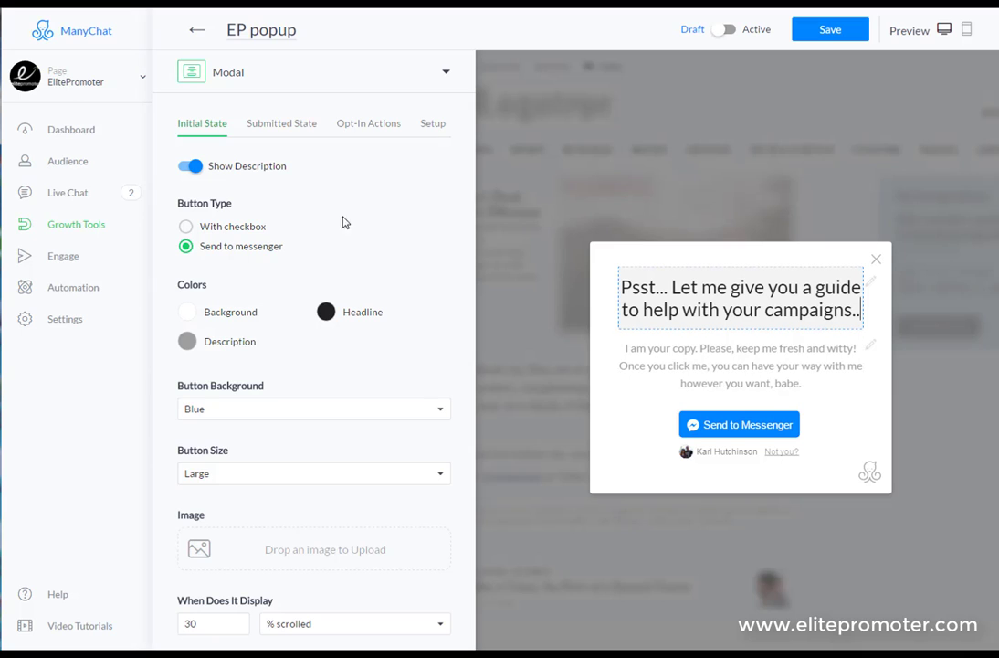
Replace the default description with 'Hit the button below to get your free guide!'.
click(192, 166)
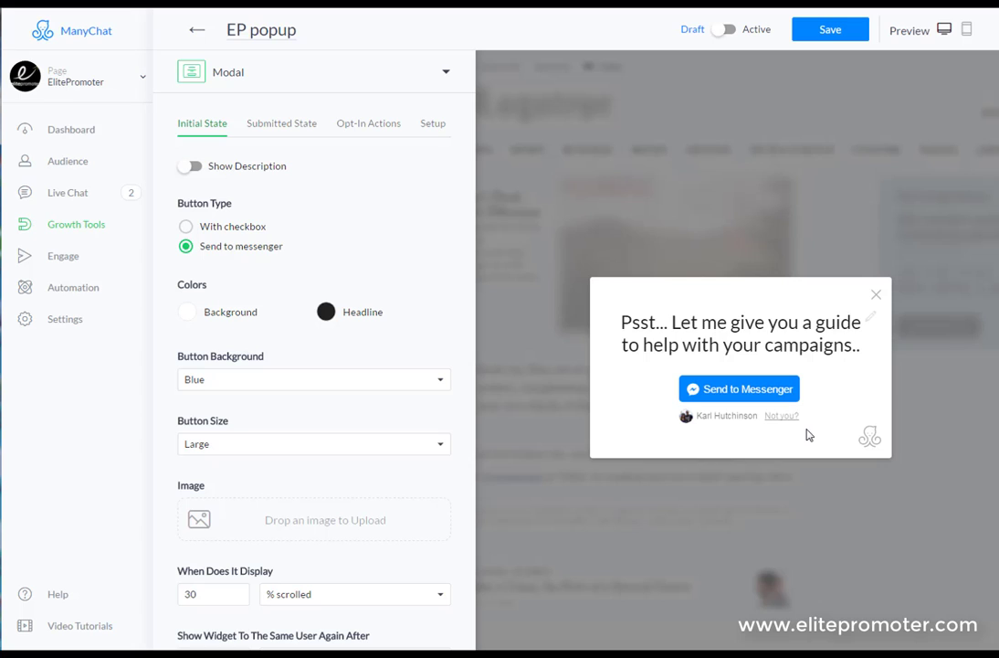
click(192, 166)
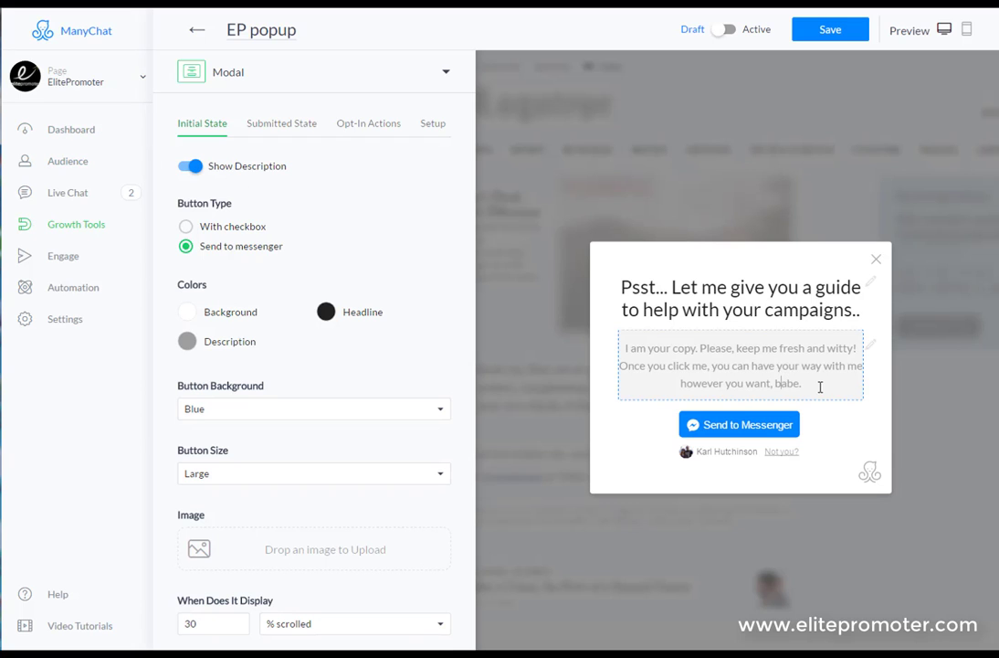
drag(785, 384, 605, 353)
text(Hit the)
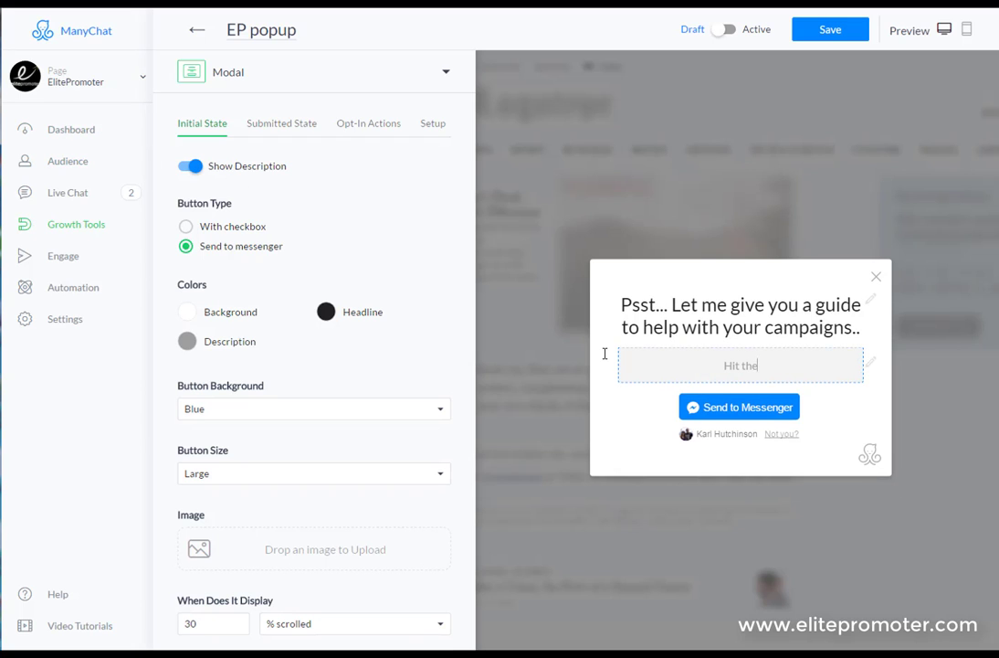
text( button below to ge)
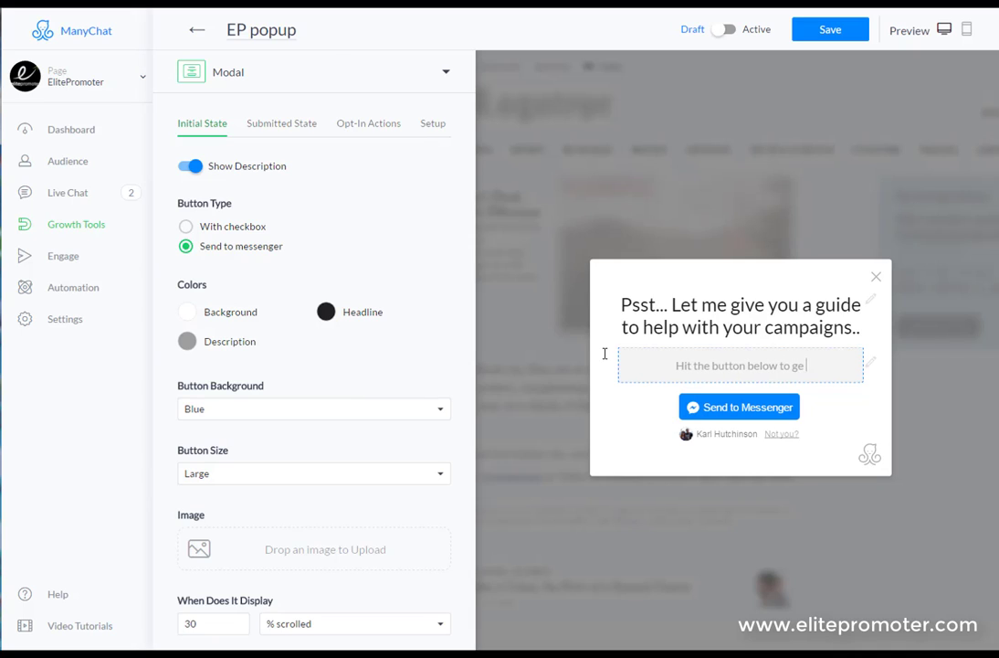
text(t y)
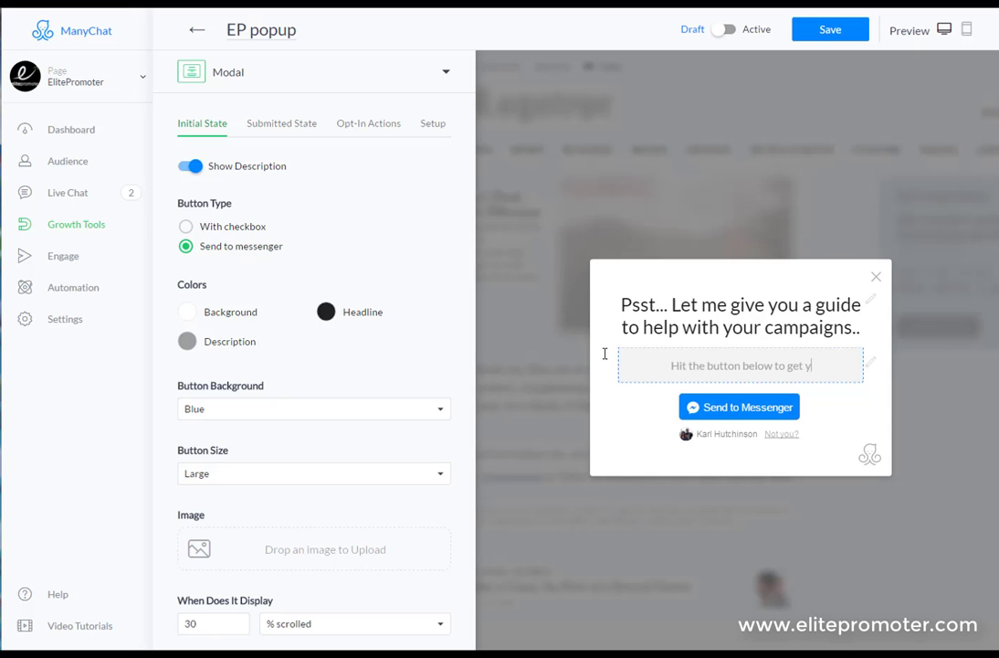
text(our free)
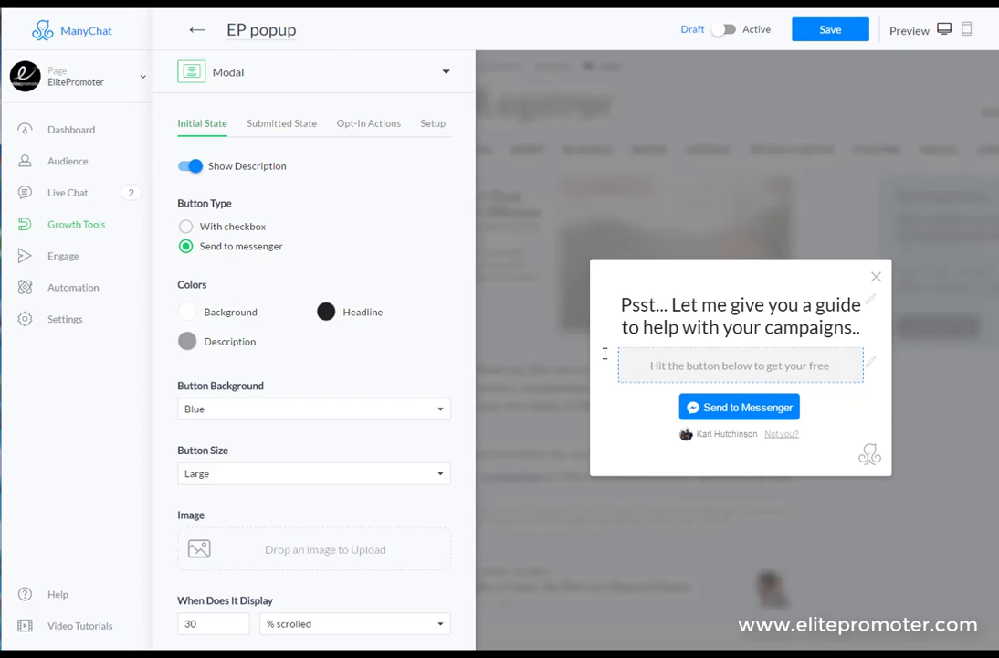
text( guide!)
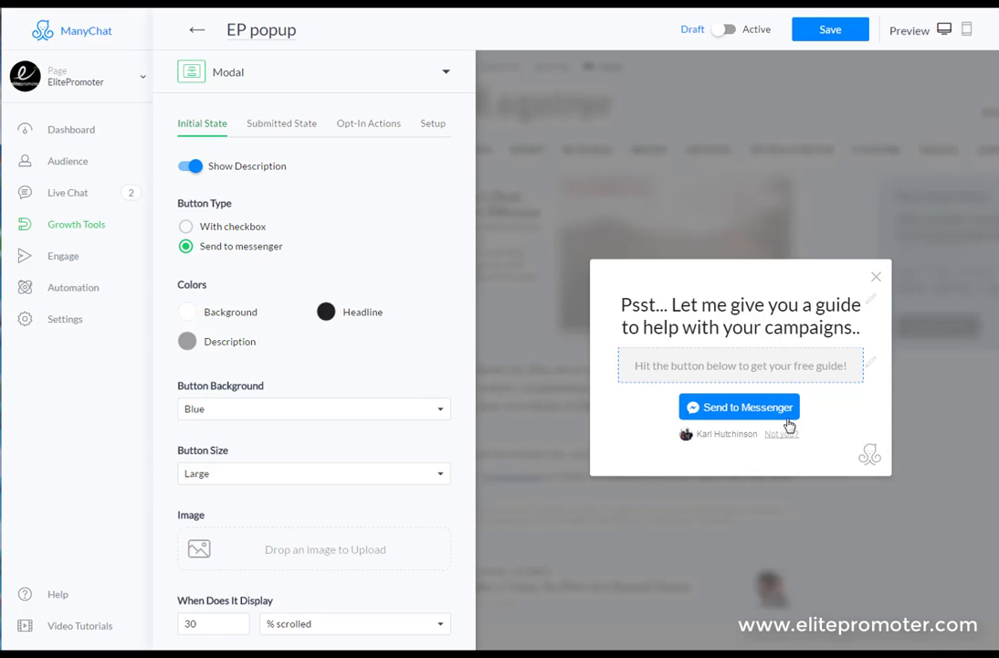
Switch to the With checkbox button type and label the button 'Get My Freebie!'.
click(185, 228)
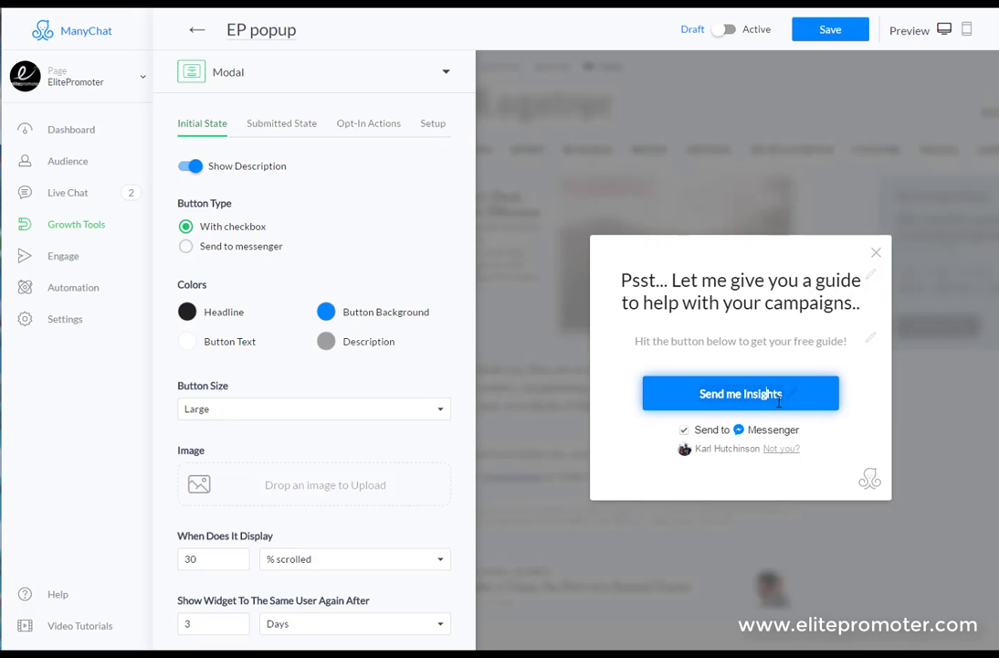
triple_click(677, 402)
text(G)
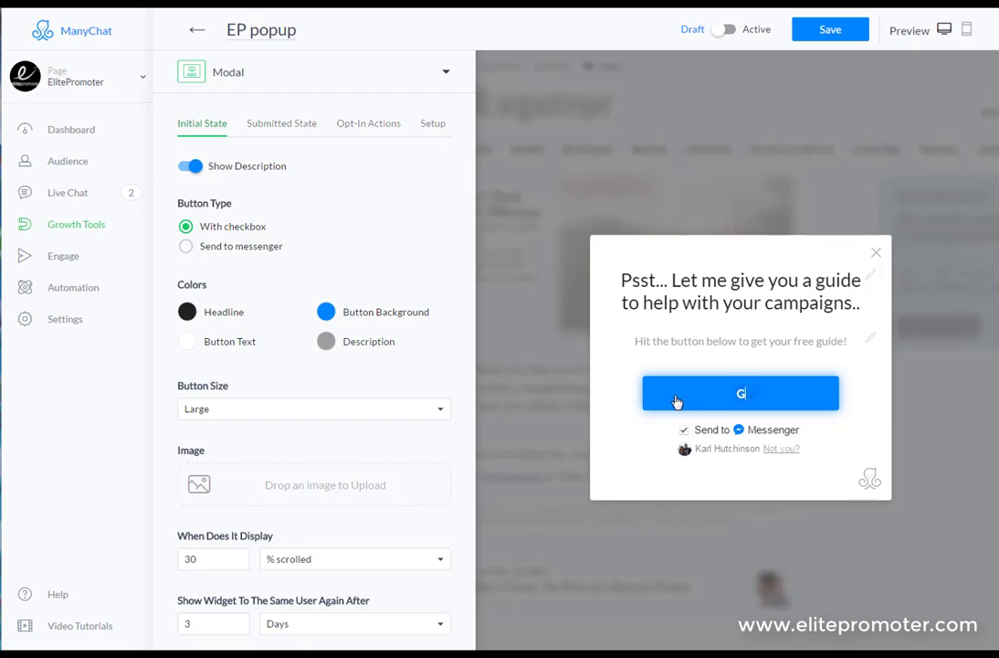
text(er My Freebie!)
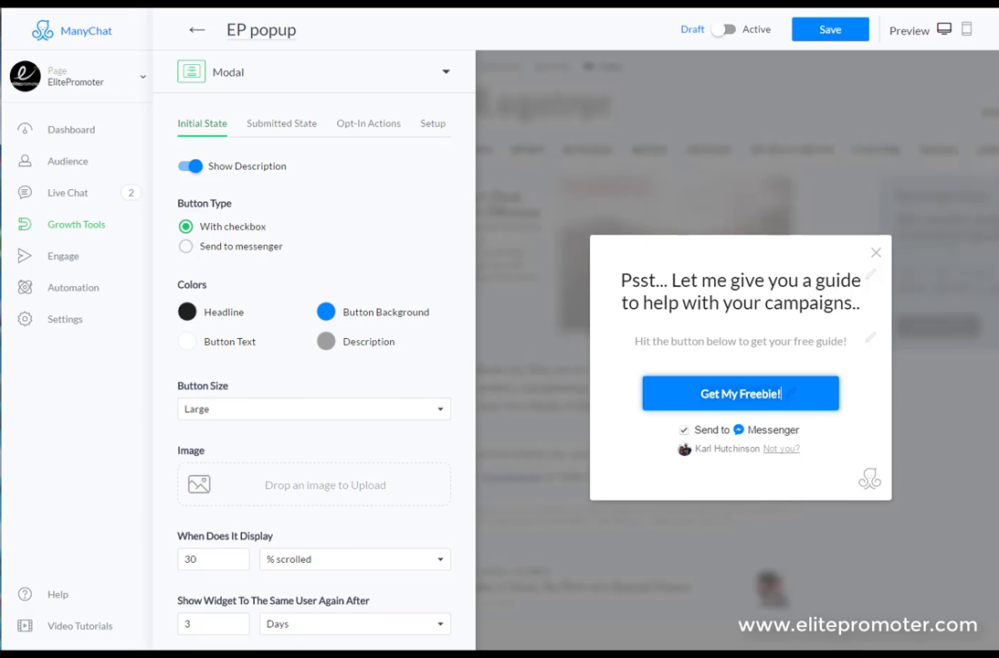
Upload the whispering-couple photo as the popup image, with placement Above Headline.
drag(477, 397, 274, 470)
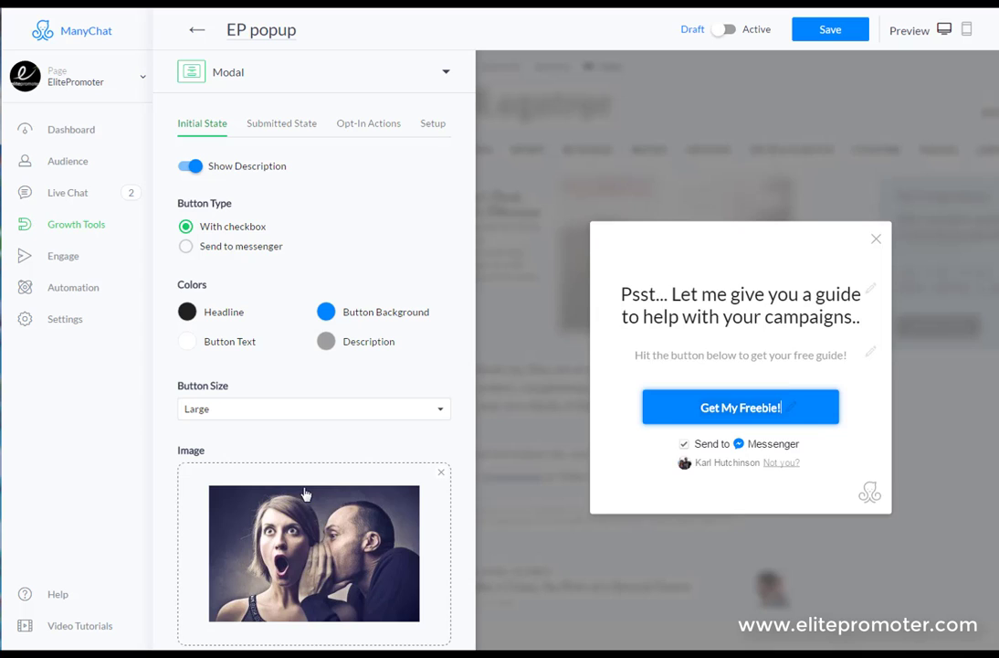
scroll(420, 489, down, 3)
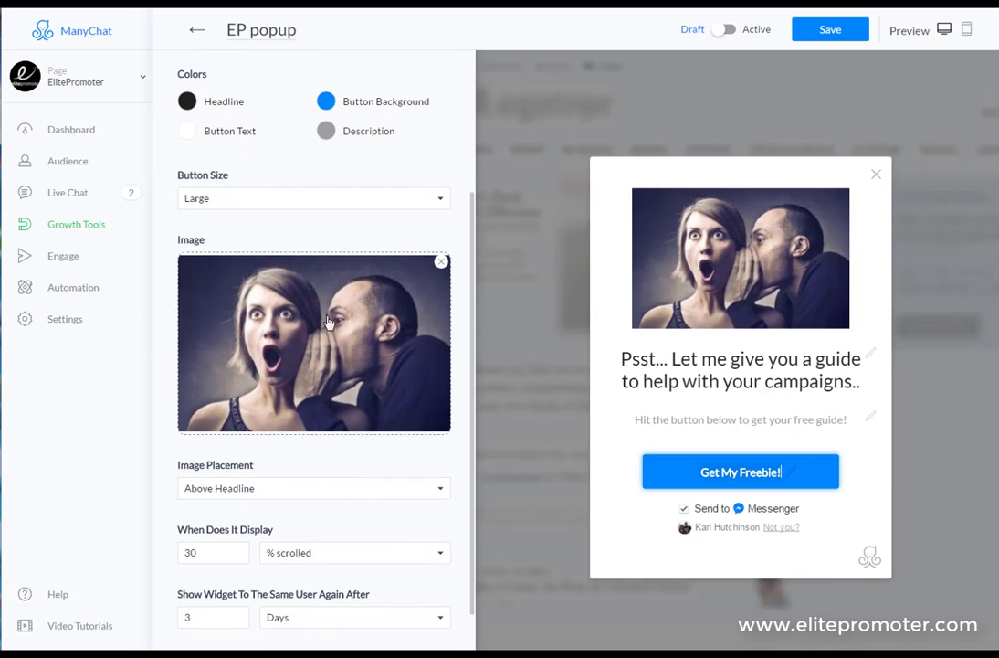
scroll(284, 492, down, 1)
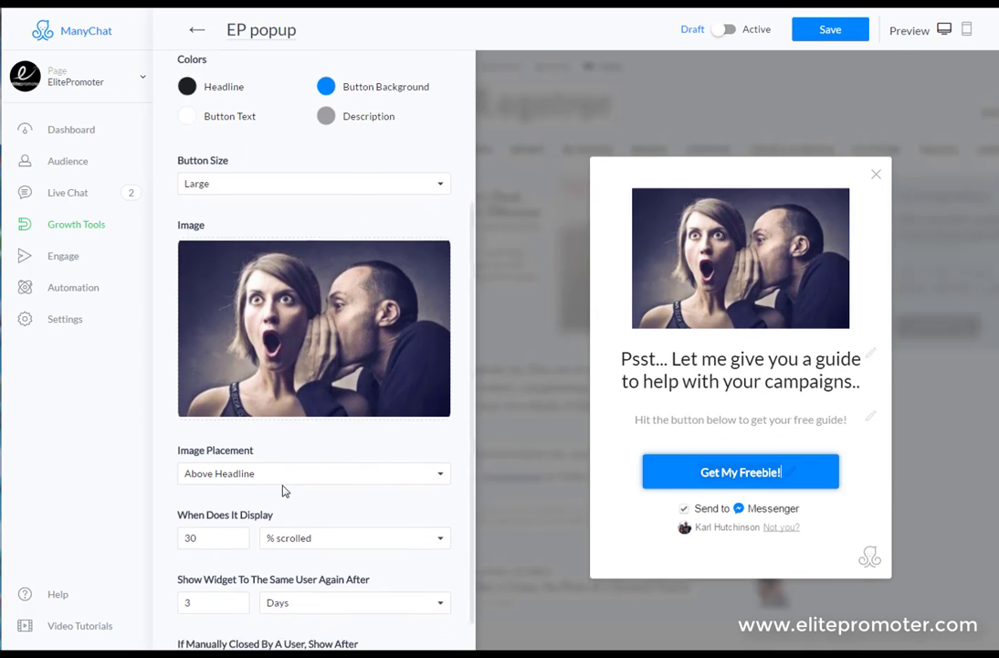
scroll(283, 492, down, 1)
click(272, 419)
click(260, 452)
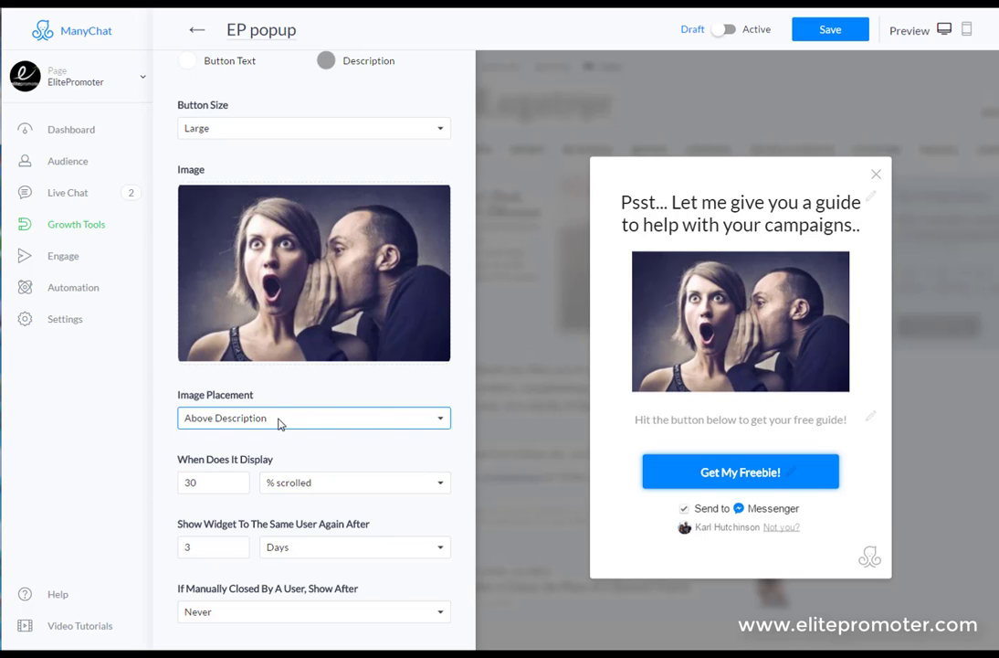
click(278, 421)
click(238, 462)
click(277, 420)
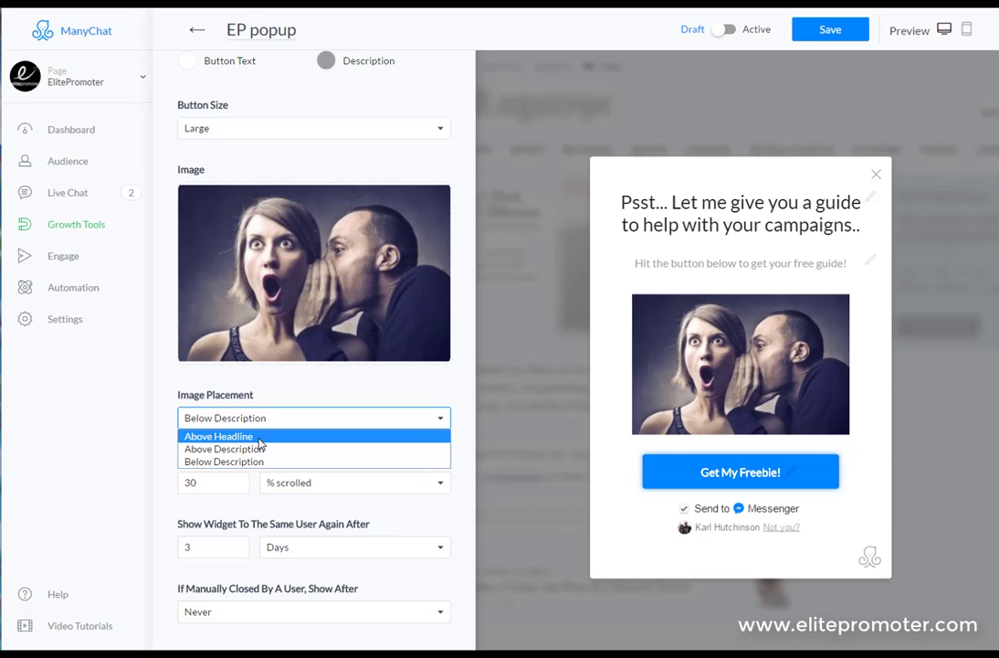
click(264, 435)
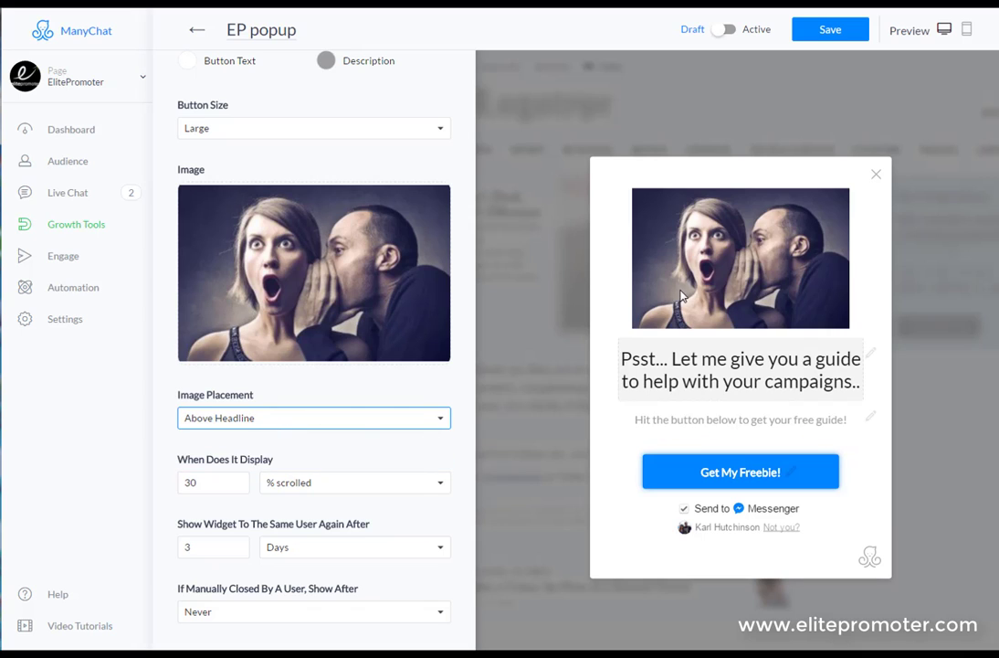
scroll(328, 455, down, 1)
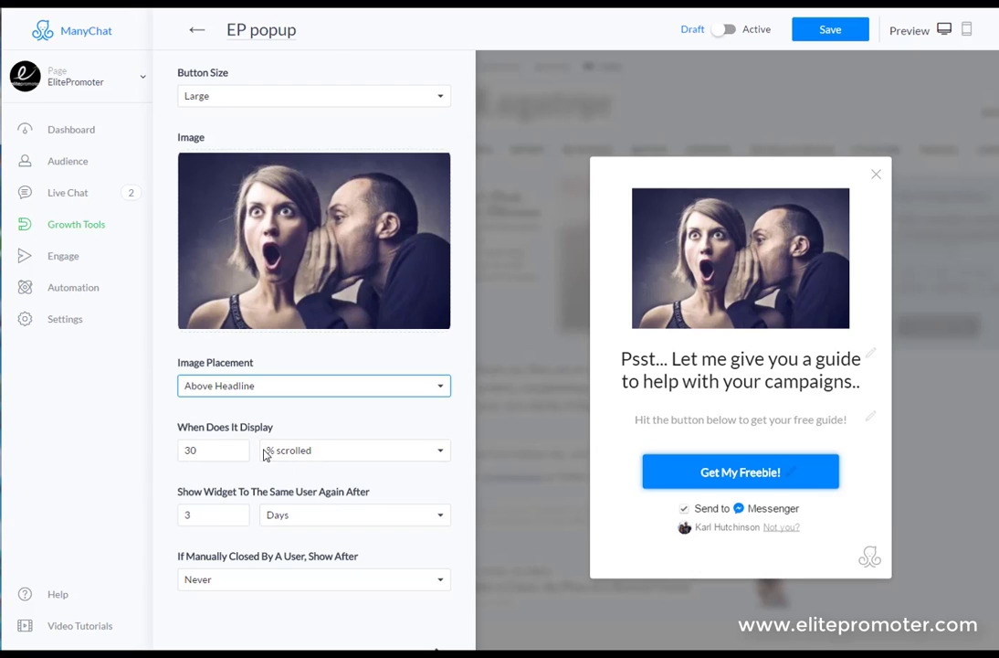
Keep the popup's display trigger at 80 % scrolled.
drag(205, 452, 166, 450)
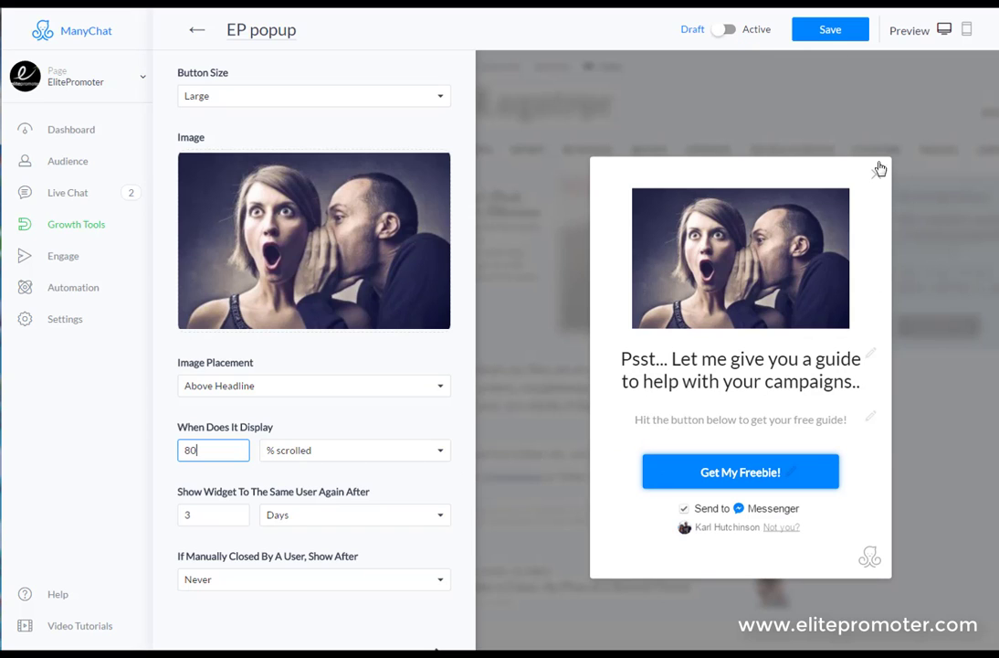
click(320, 450)
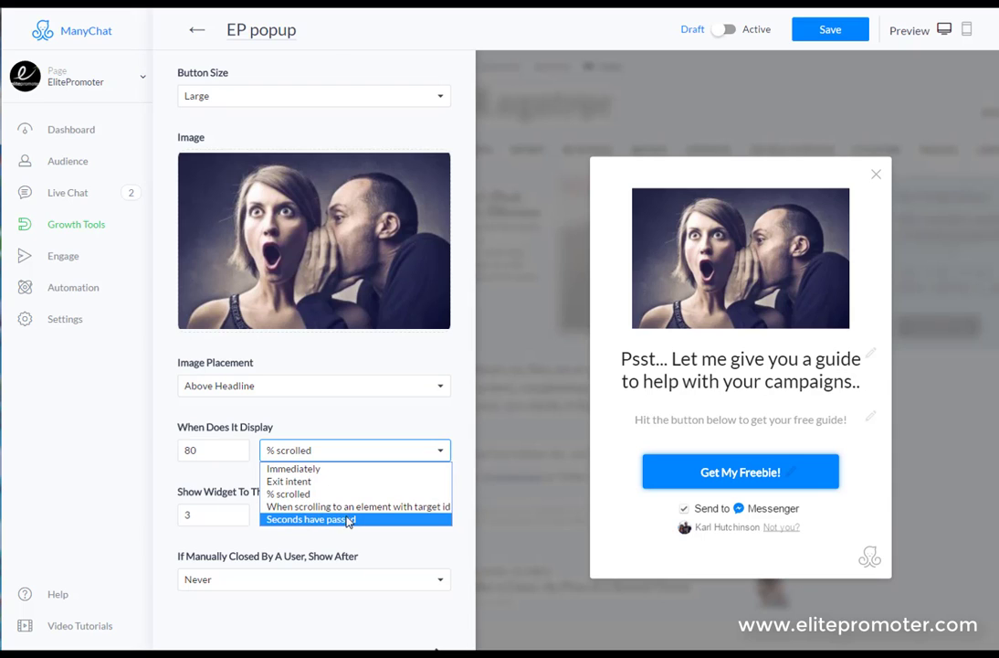
click(212, 515)
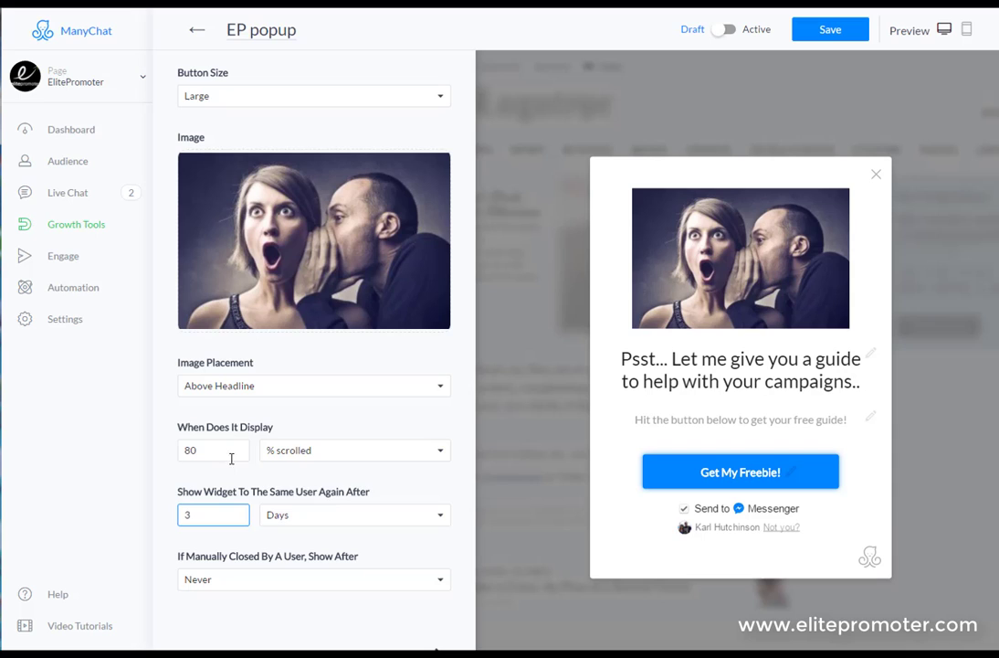
click(274, 451)
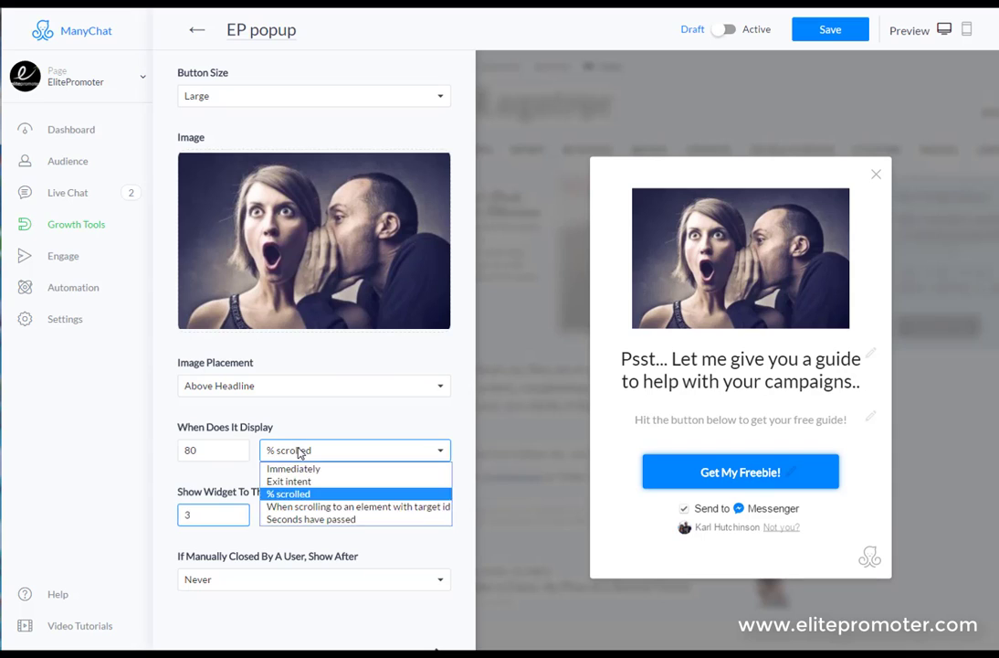
click(208, 451)
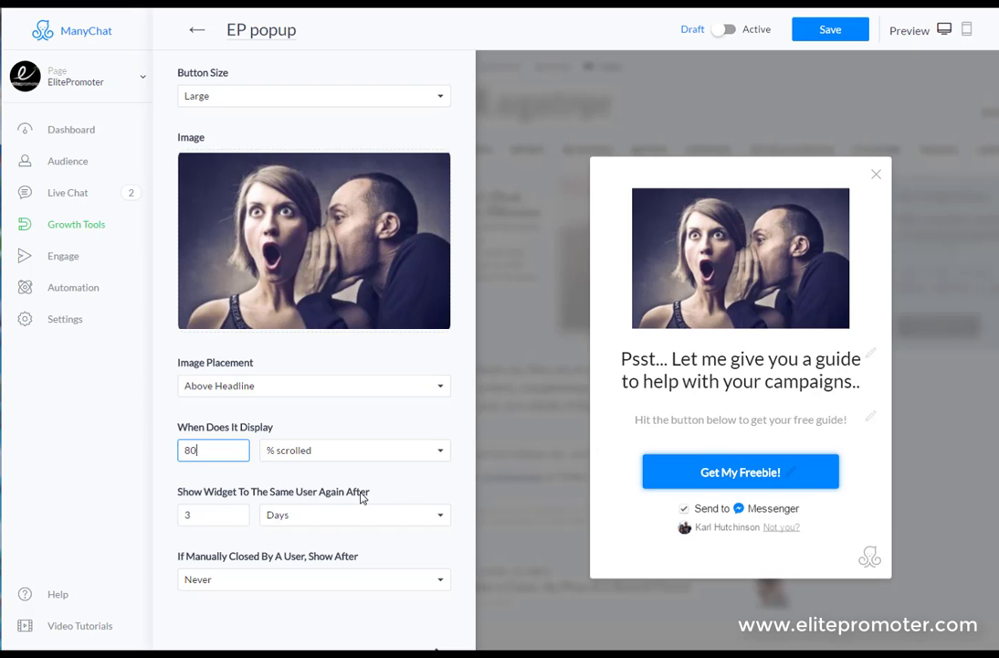
Show the widget to the same user again after 1 Days.
double_click(204, 514)
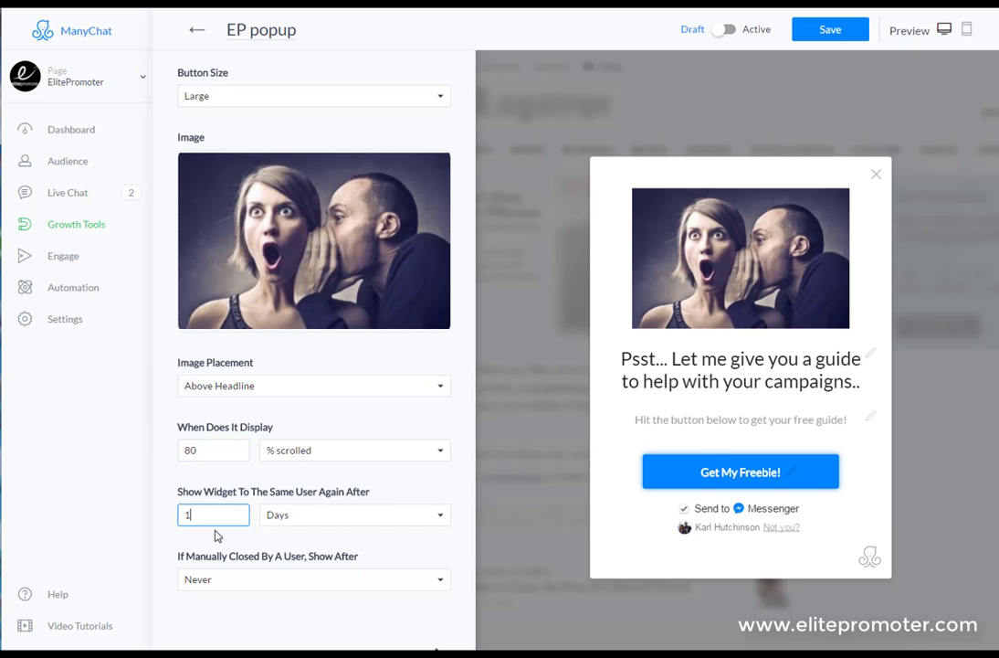
text(1)
click(347, 519)
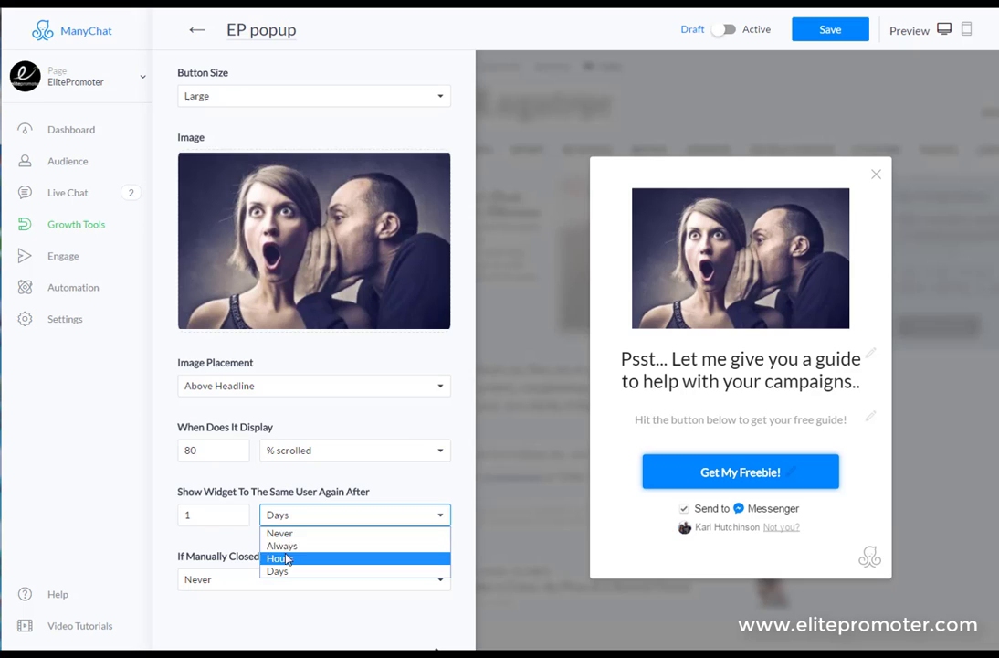
click(361, 464)
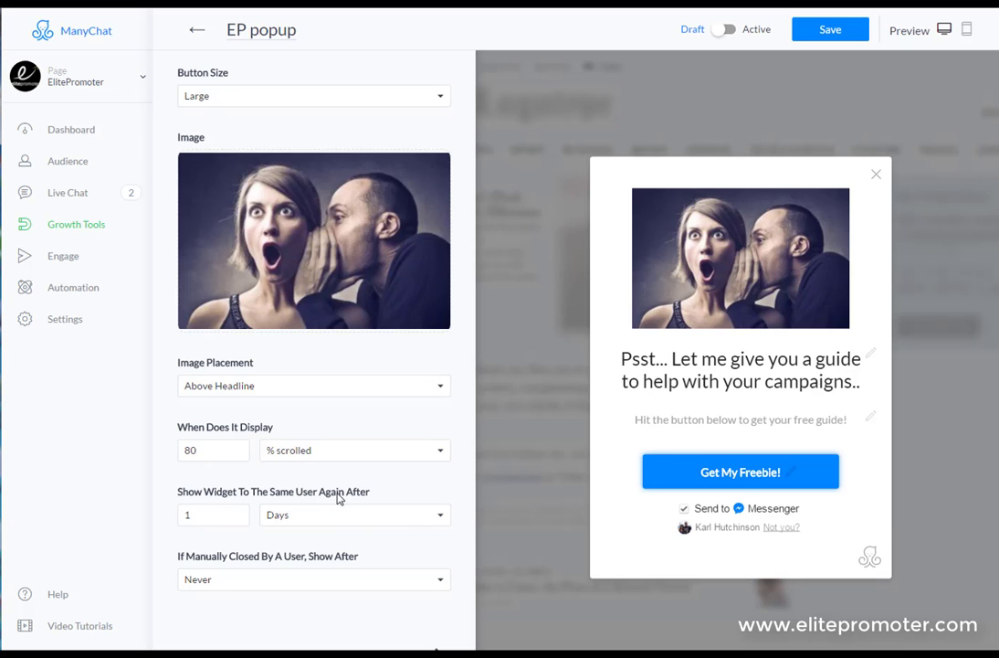
scroll(397, 511, up, 5)
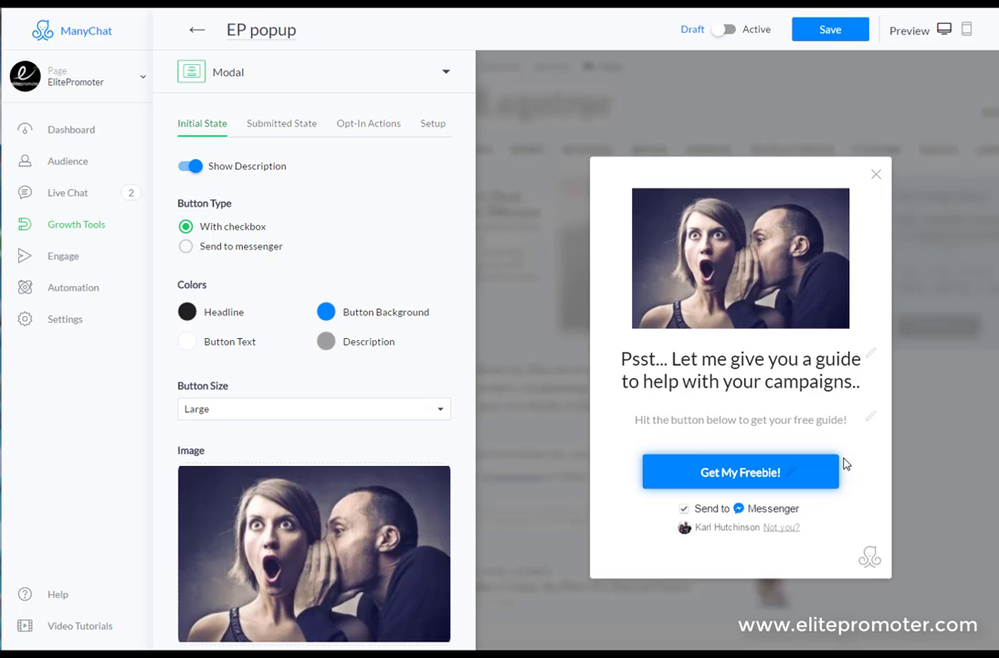
Colour the popup headline green and switch to the Submitted State view.
click(187, 312)
click(183, 473)
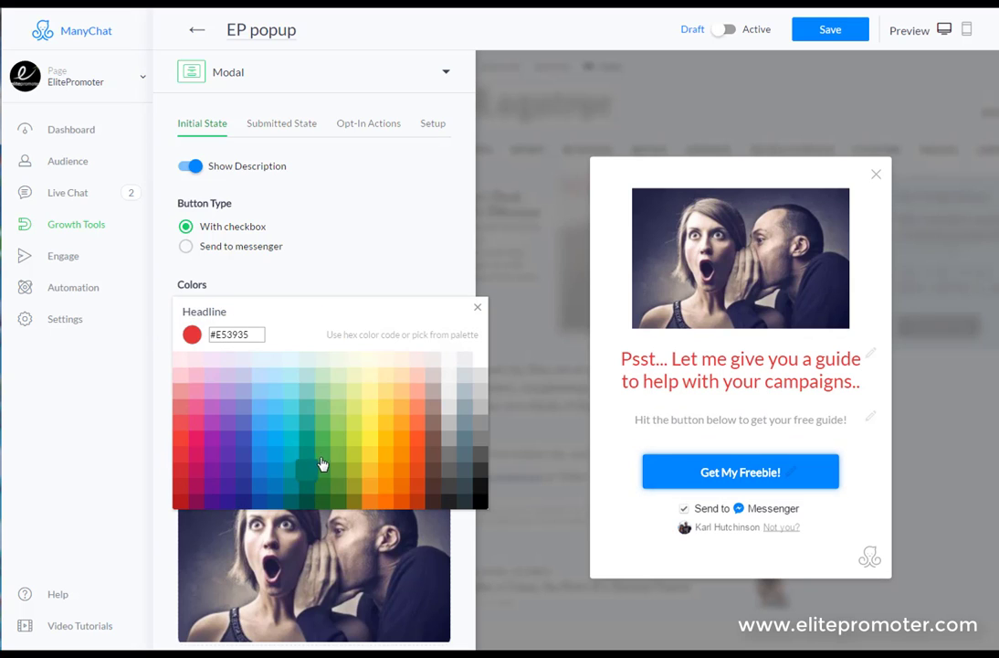
click(322, 487)
click(397, 269)
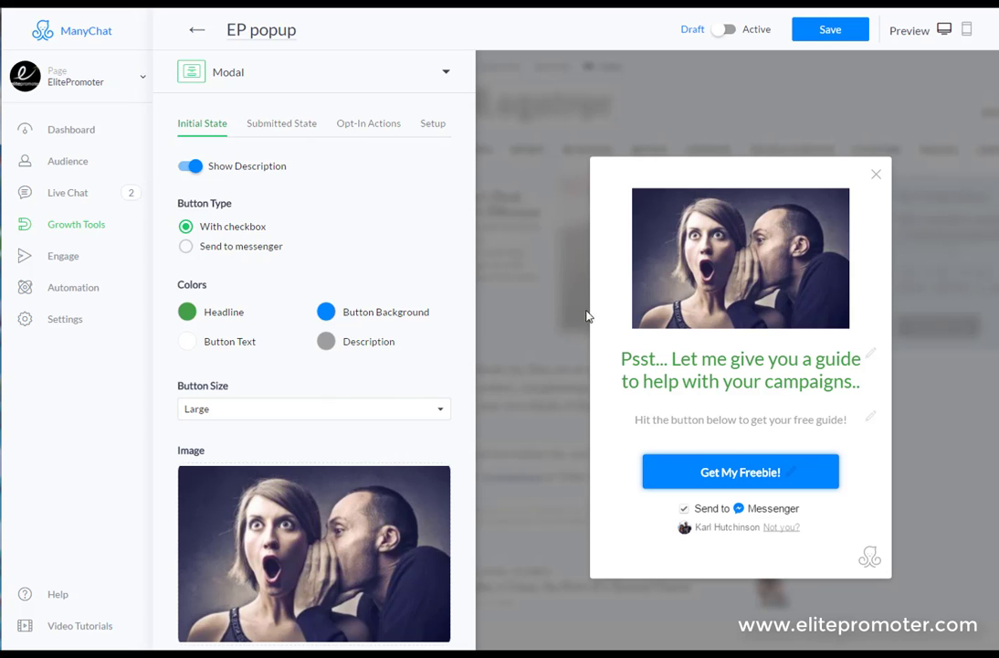
click(284, 132)
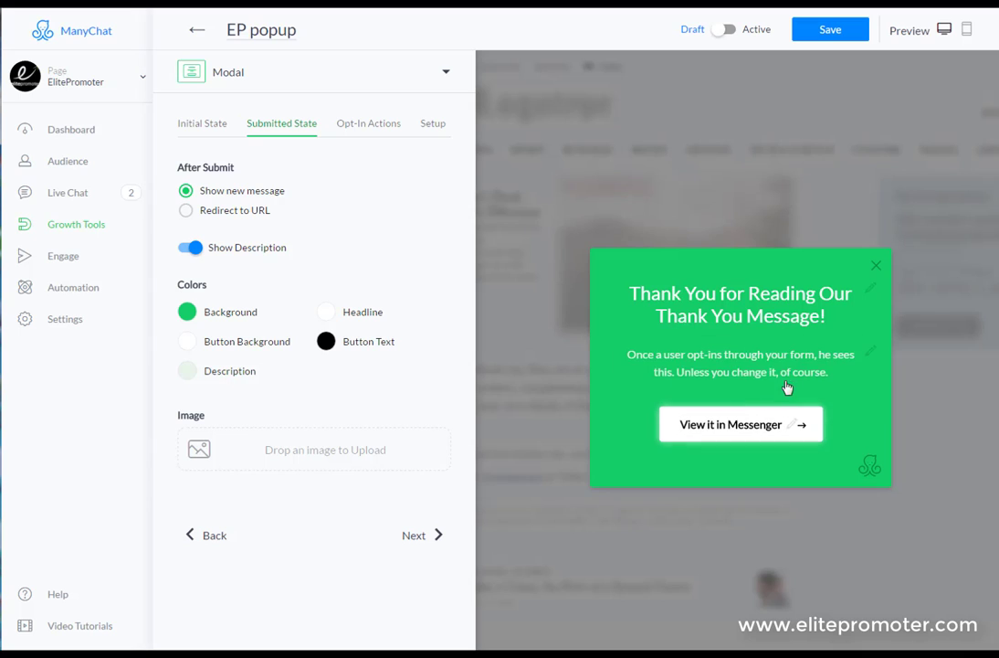
Rewrite the thank-you headline to end '! Head Over To Facebook Messenger to Get Your Guide'.
click(751, 303)
drag(718, 295, 838, 334)
text(! Head)
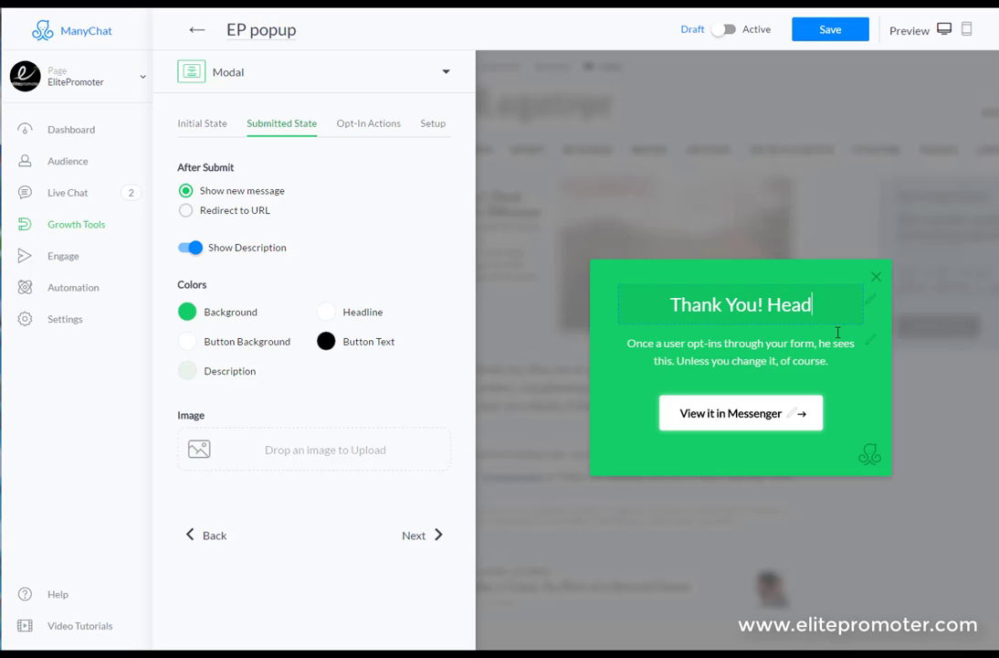
text( Over To )
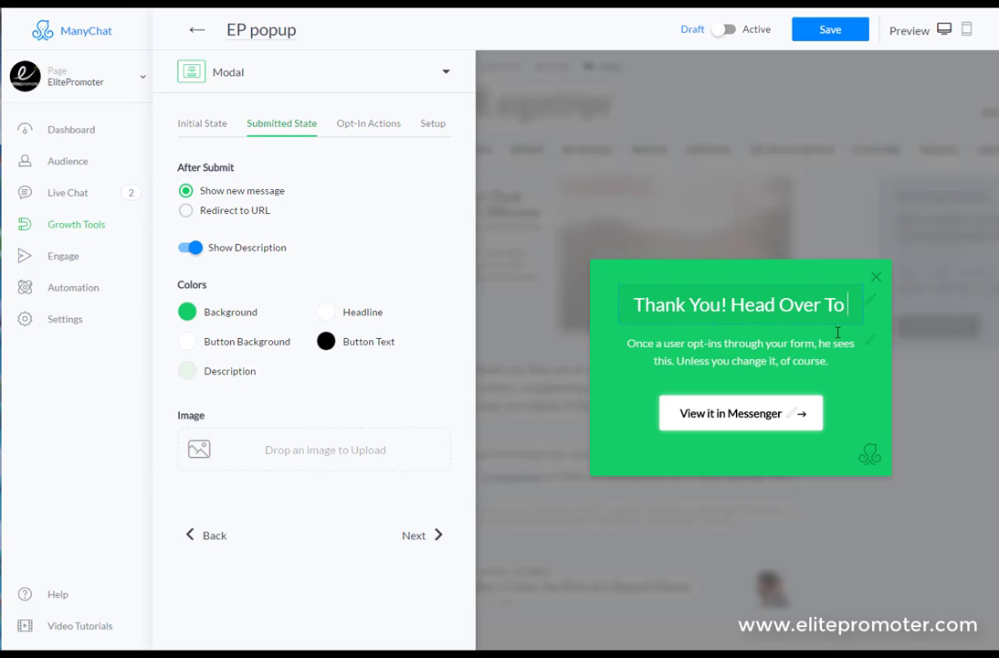
text(Faceb)
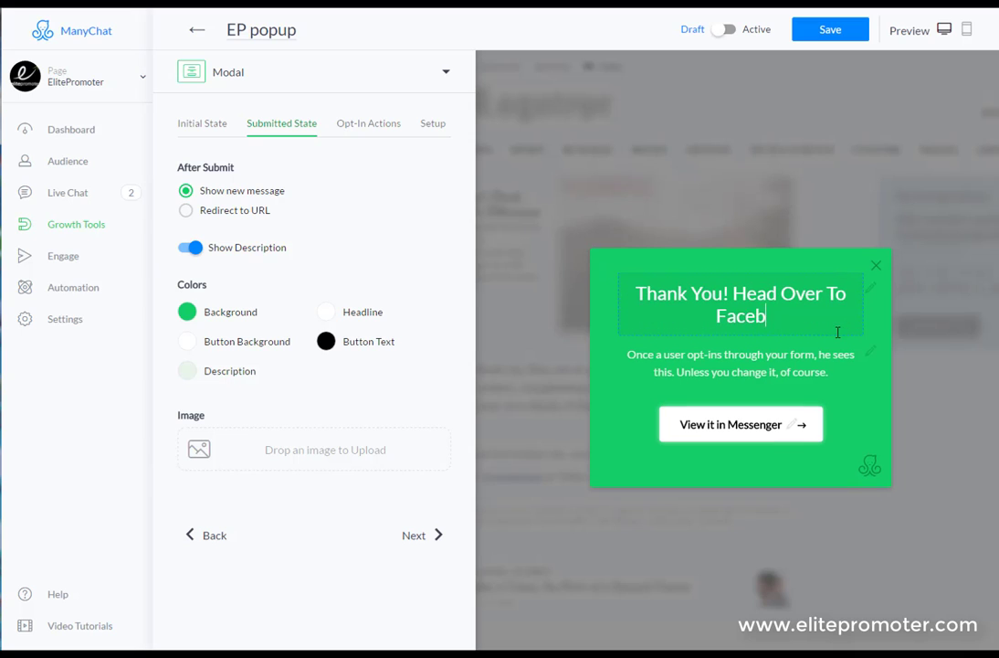
text(ook Messenger)
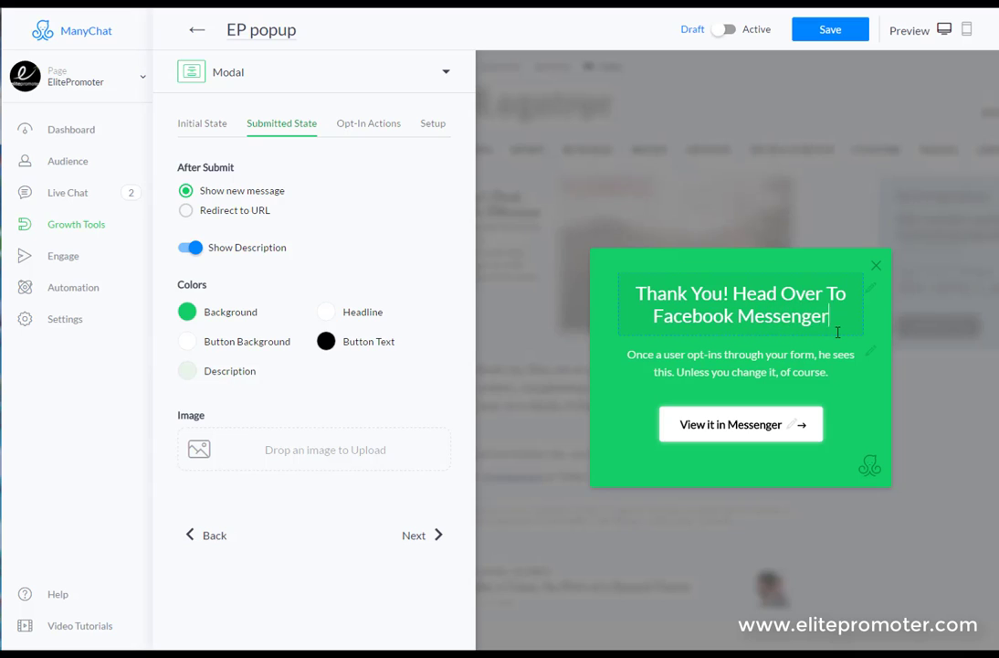
text( to Get Yo)
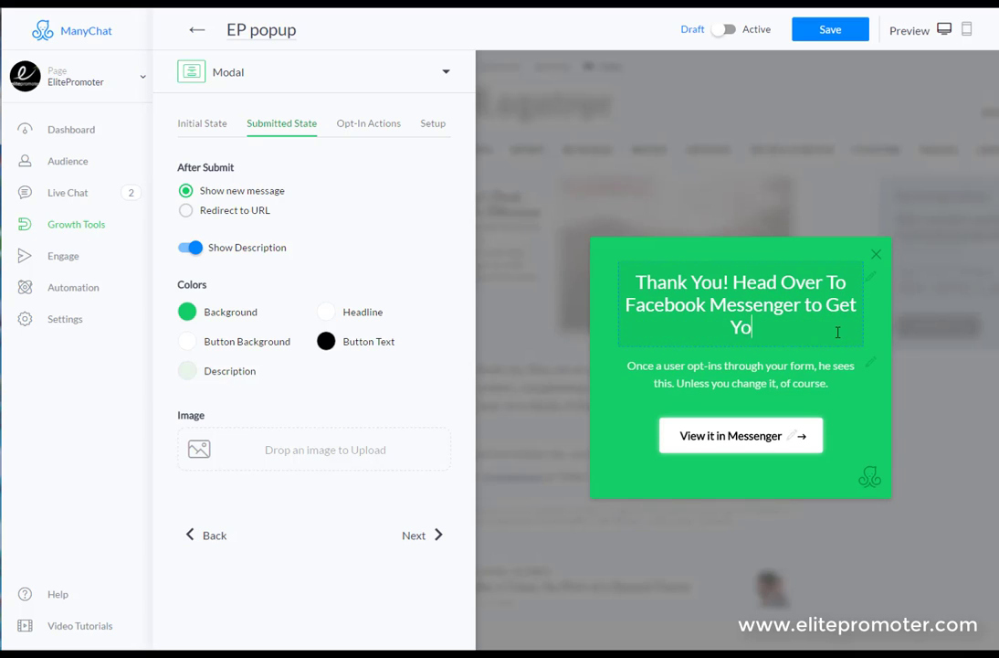
text(ur Guide)
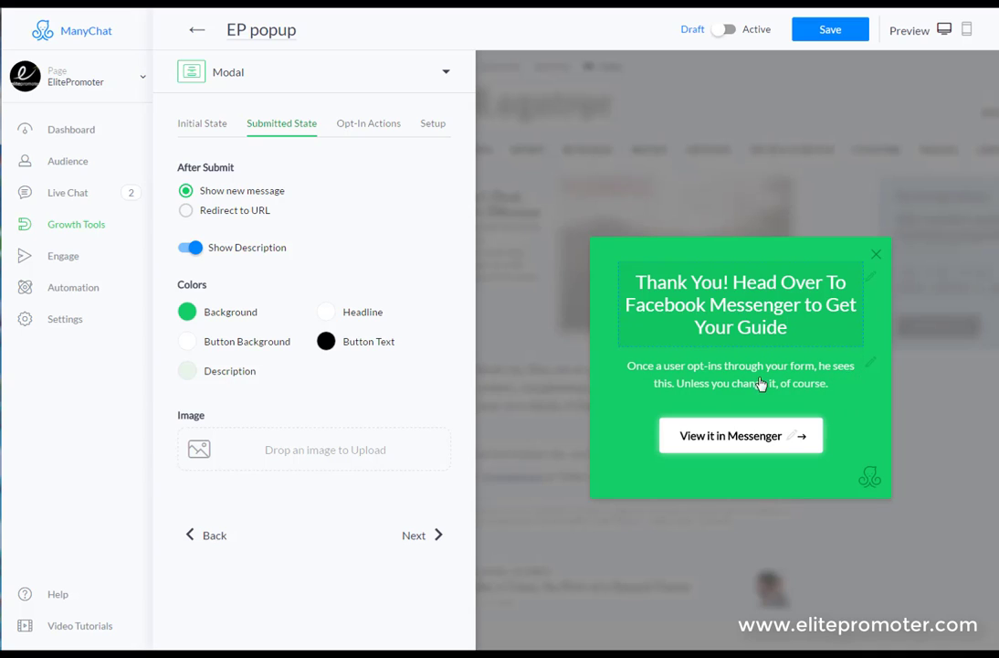
Hide the thank-you description and label the button 'Open Up FB Messenger'.
click(190, 248)
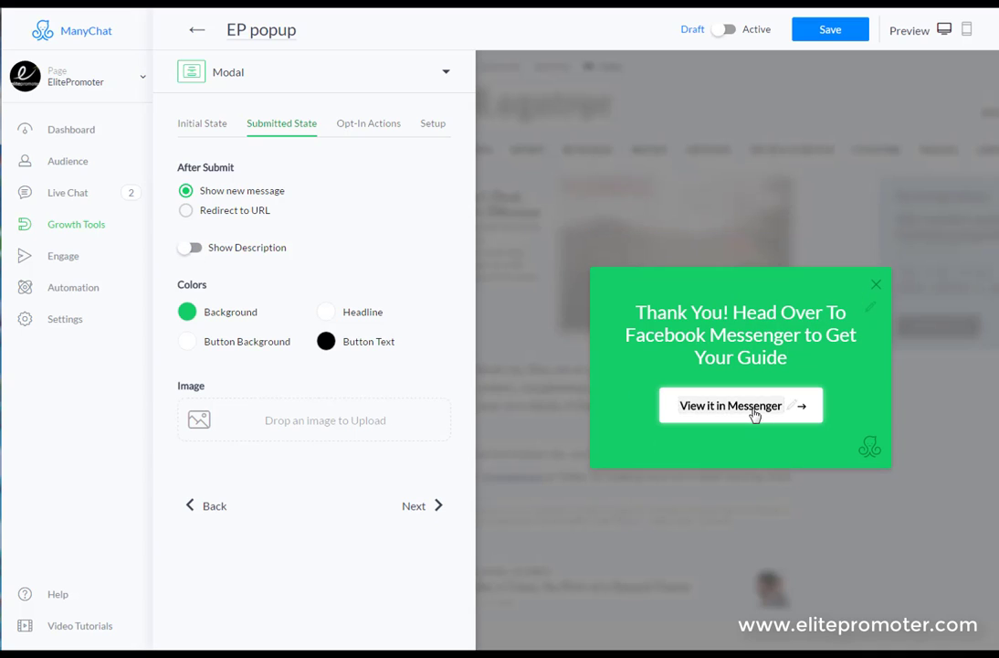
click(706, 409)
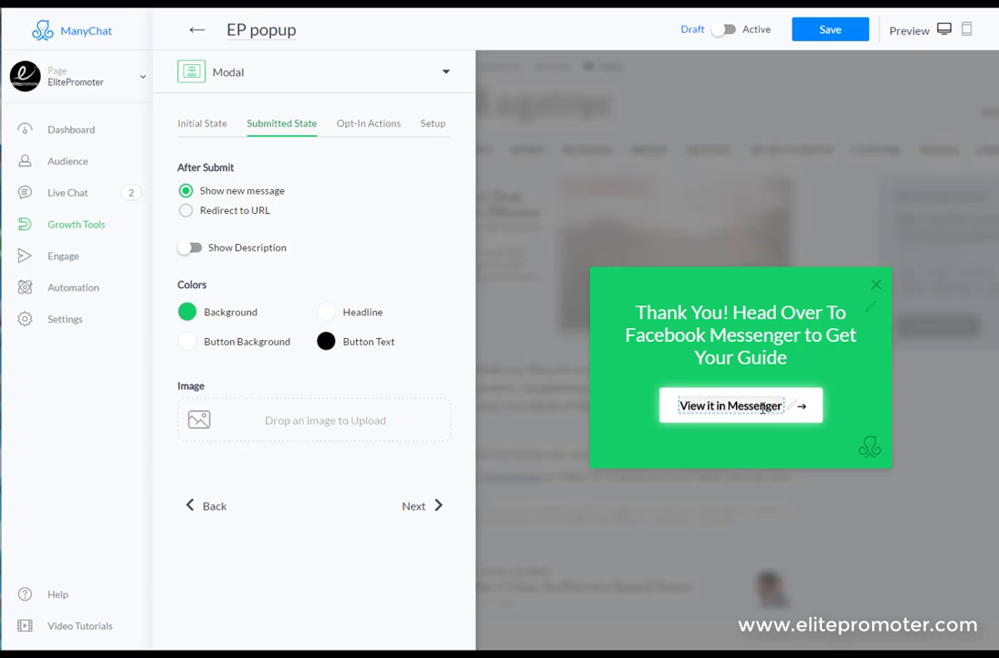
drag(718, 405, 645, 407)
text(Open)
text( Up FV)
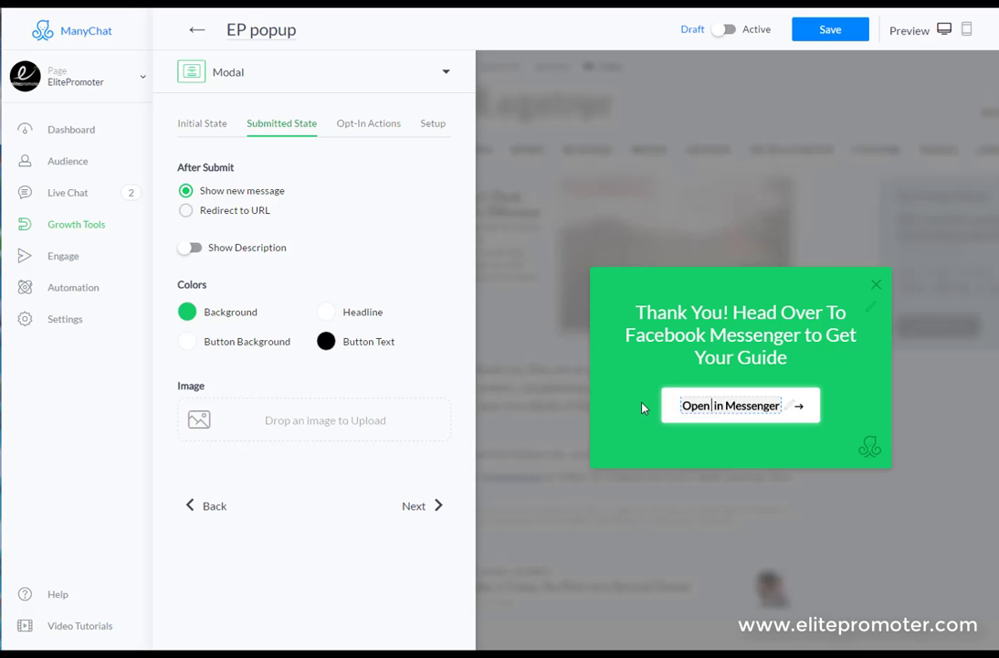
key(BackSpace)
text(B)
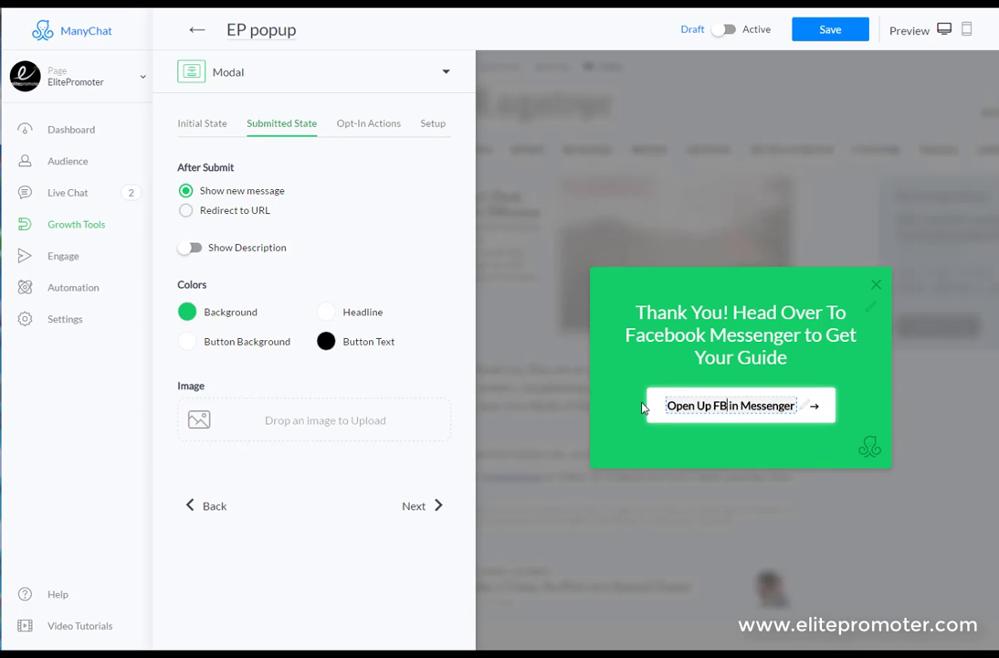
key(Delete)
key(Delete)
key(Delete)
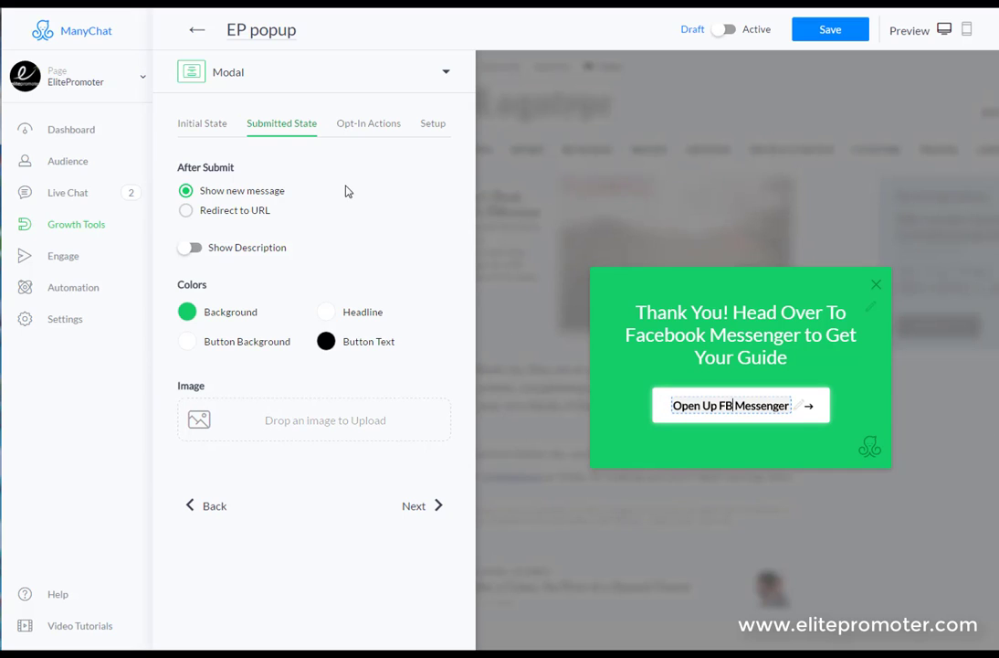
Open Opt-In Actions and check the welcome message's First Name variable, leaving it unchanged.
click(360, 128)
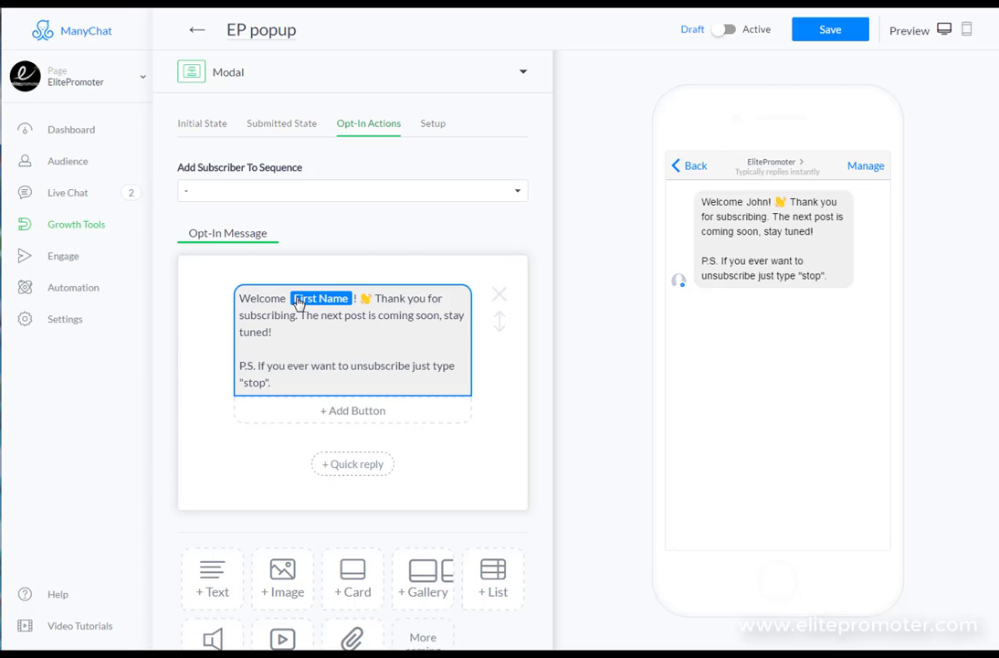
click(325, 305)
click(274, 273)
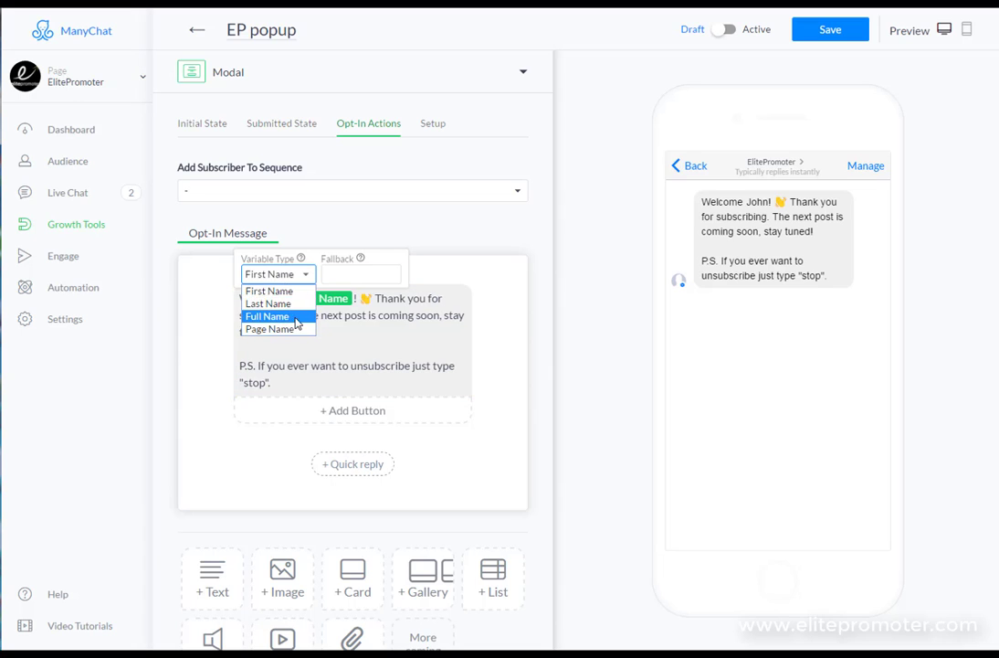
click(405, 346)
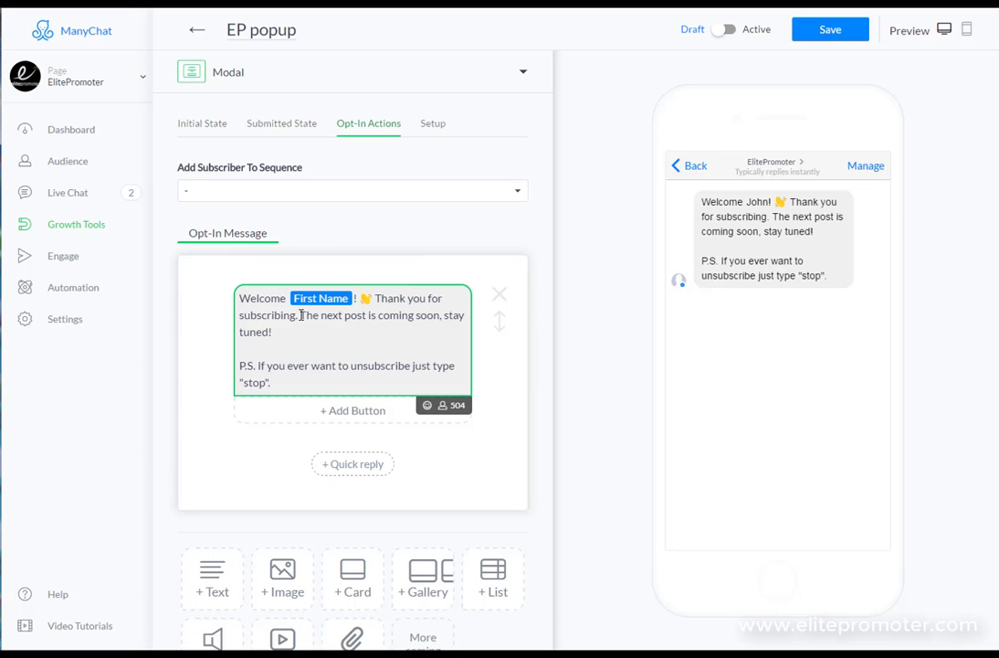
Delete 'The next post is coming soon, stay tuned!' from the opt-in message.
drag(301, 314, 387, 334)
key(BackSpace)
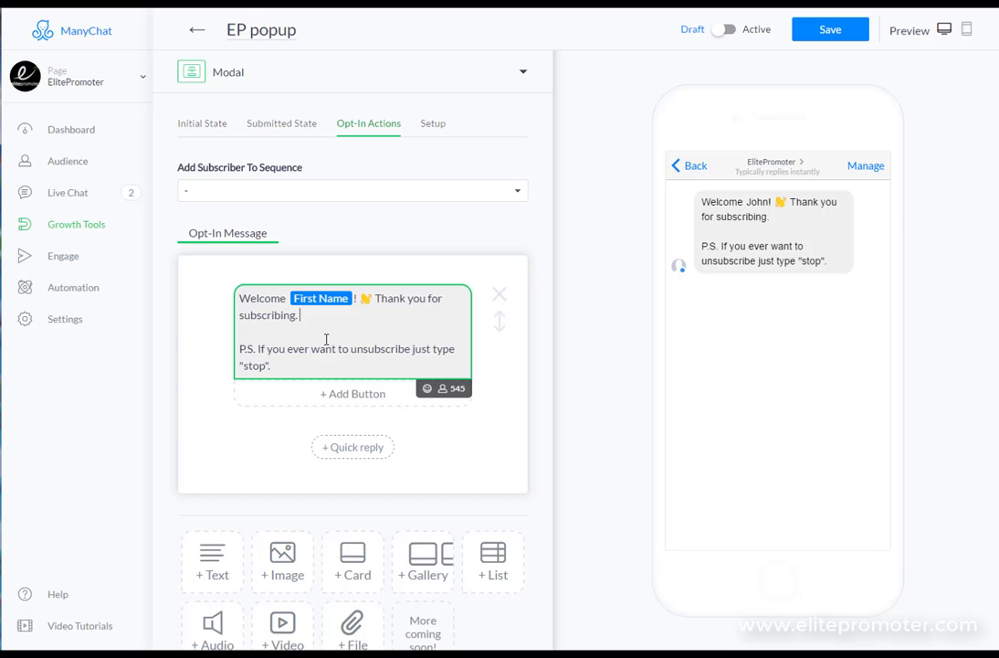
click(308, 363)
key(Delete)
key(Return)
key(Return)
key(Return)
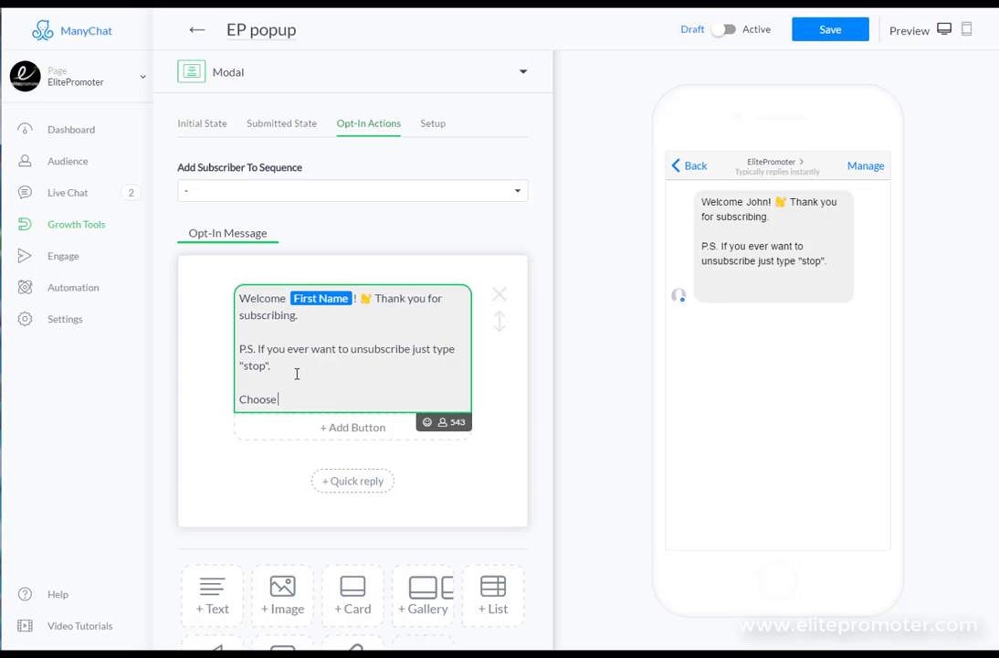
Add 'Choose which guide will help you the most..' listing 1. Native Headline Formulas, 2. SEO Guide, 3. Facebook Images Guide.
text(ose which guide will help you)
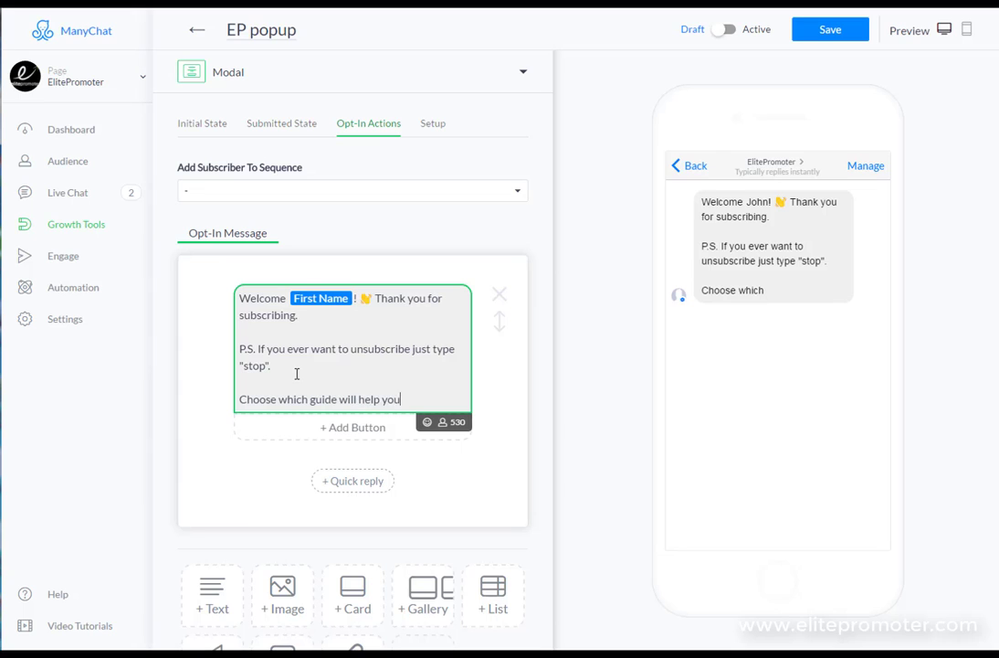
text( the most)
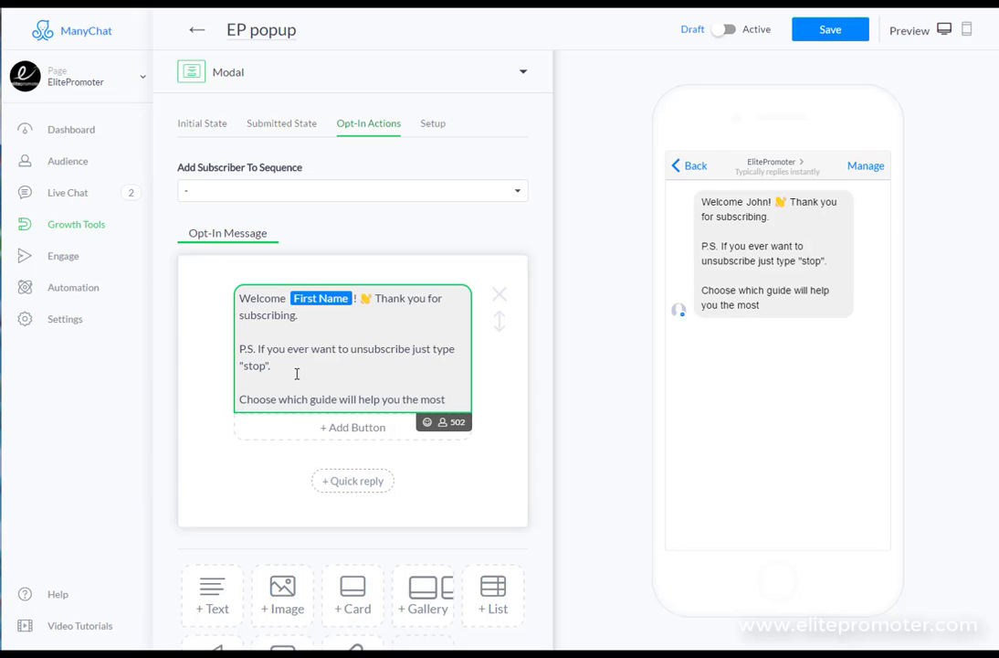
text(..)
key(Return)
key(Return)
text(1)
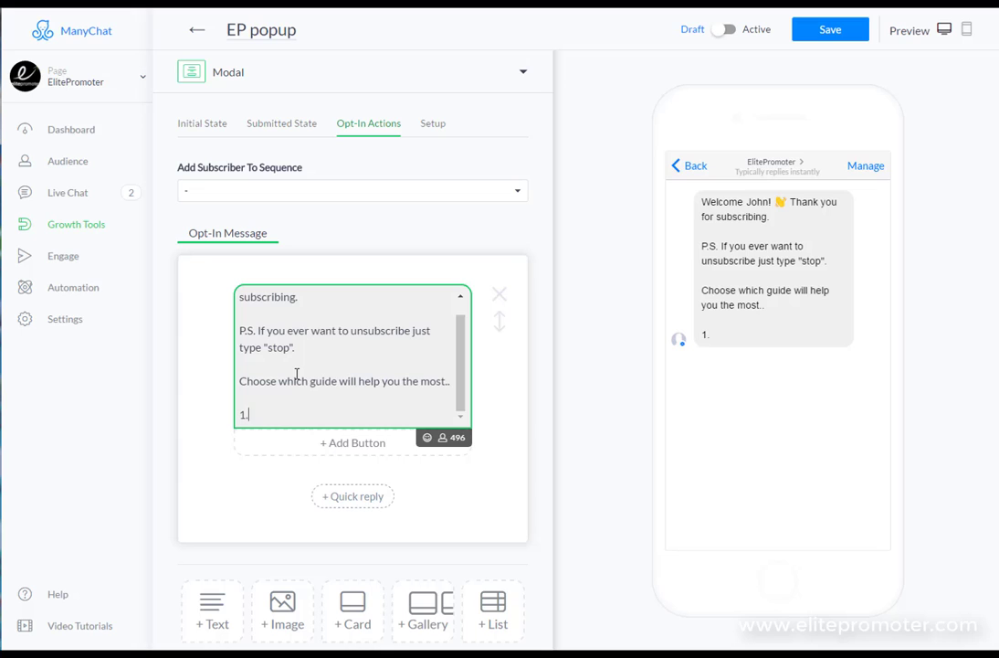
text(. Native Headline Formulas)
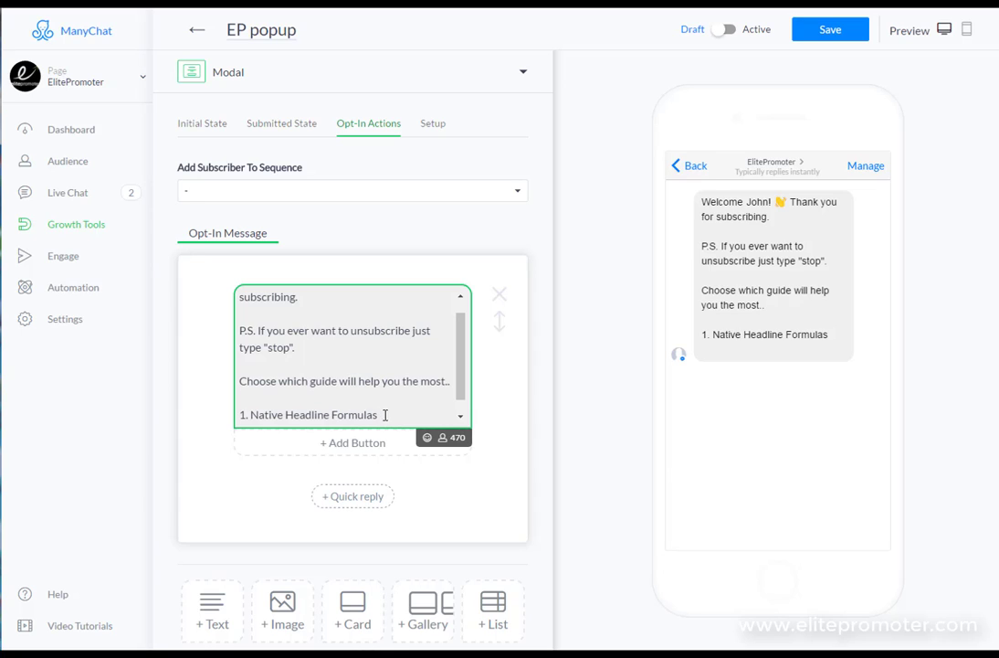
key(Return)
text(2.)
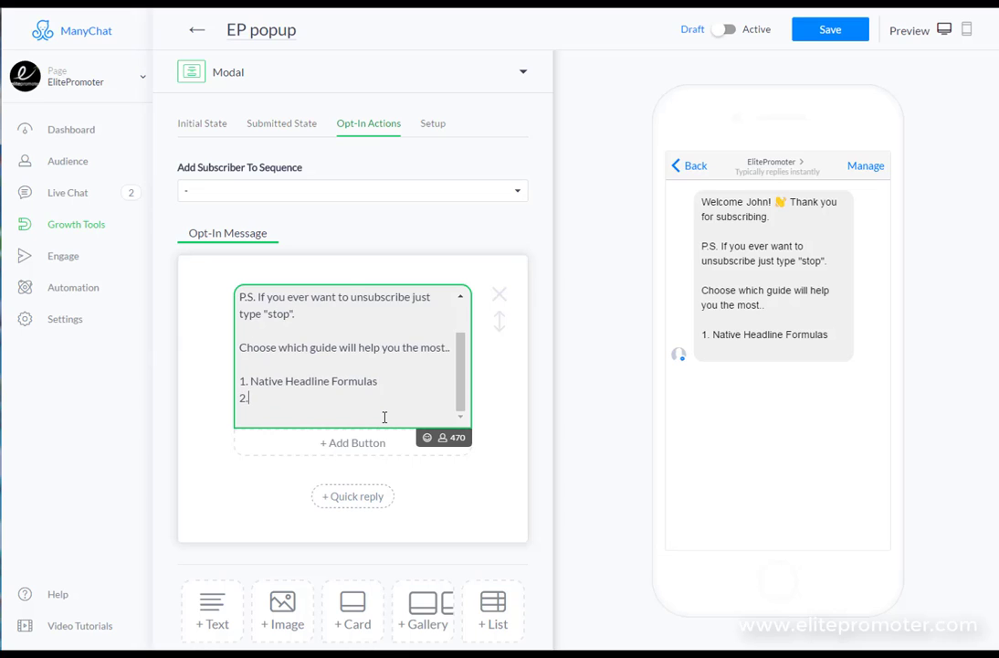
text( SEO)
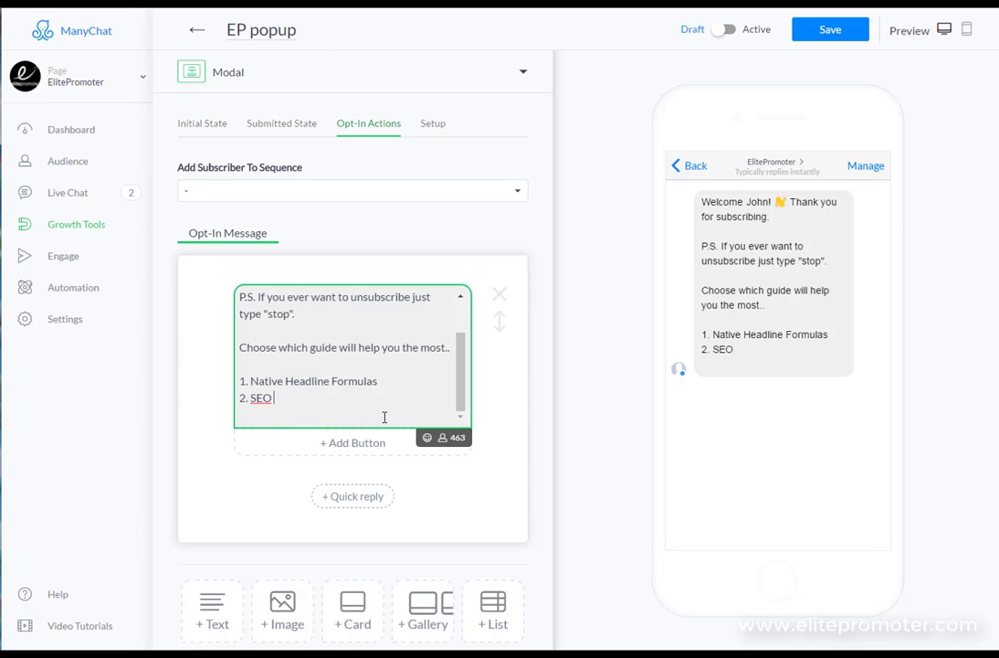
text( Guide)
key(Return)
text(3. )
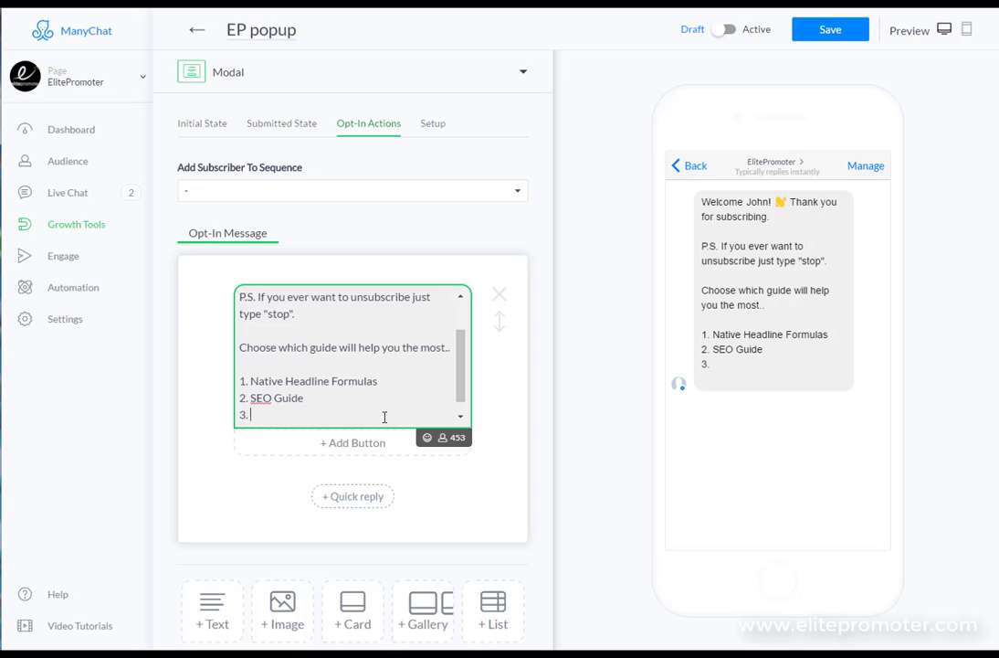
text(Facebook Images)
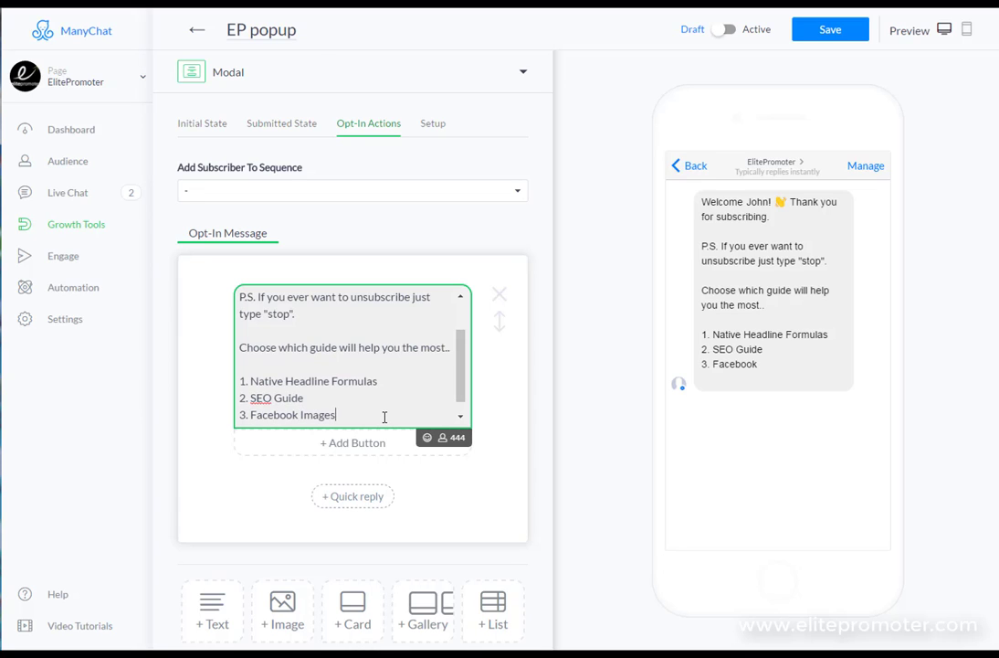
text( Guide)
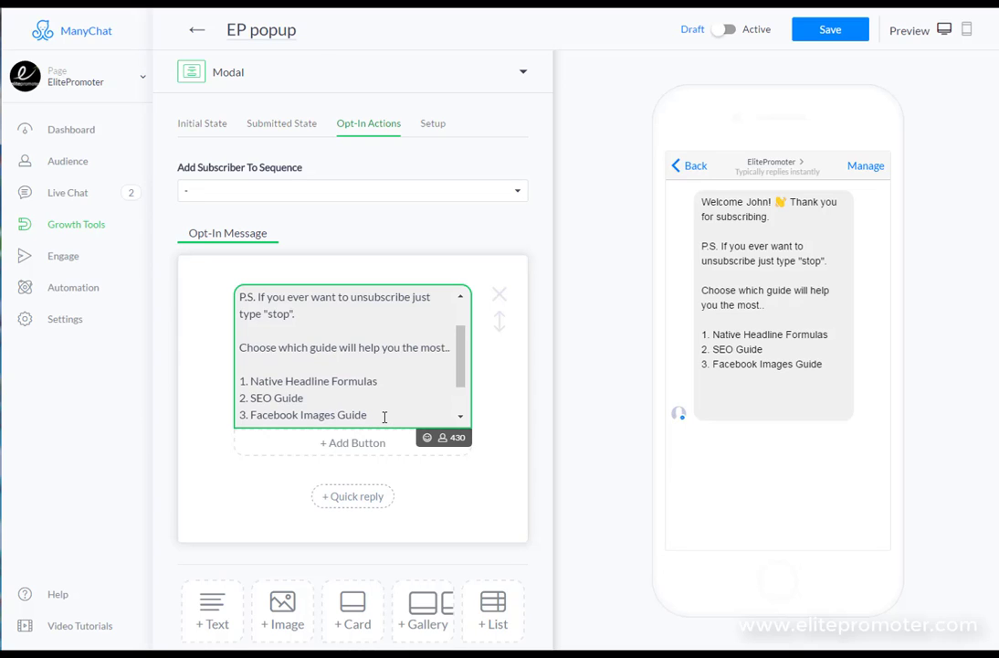
Add the closing line 'Type 1,2 or 3 below to get your guide...'.
key(Return)
key(Return)
text(T)
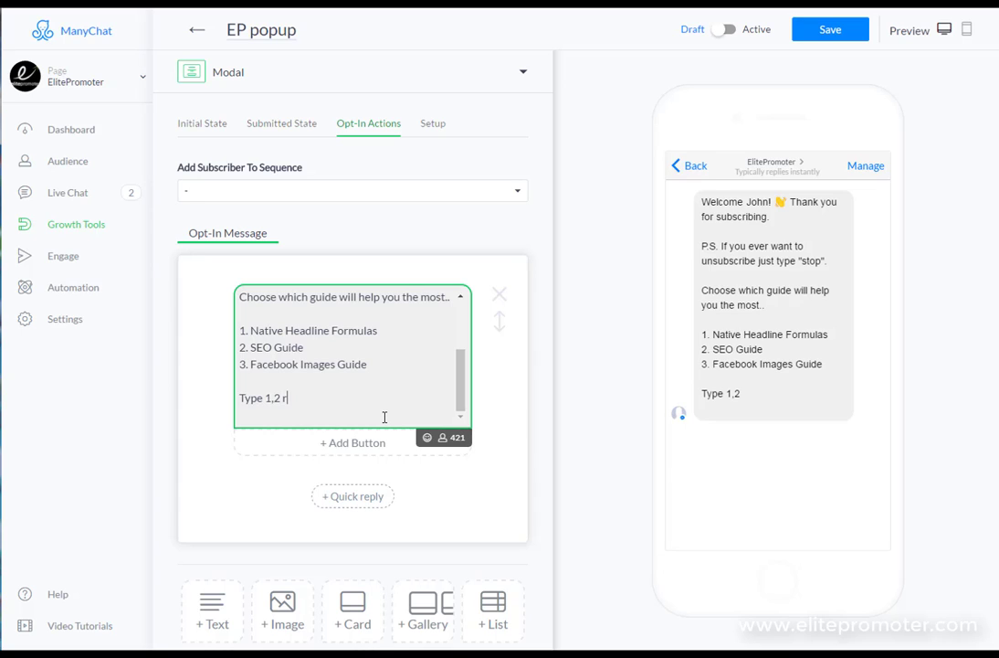
text(ype 1,2 or 3 below to get your )
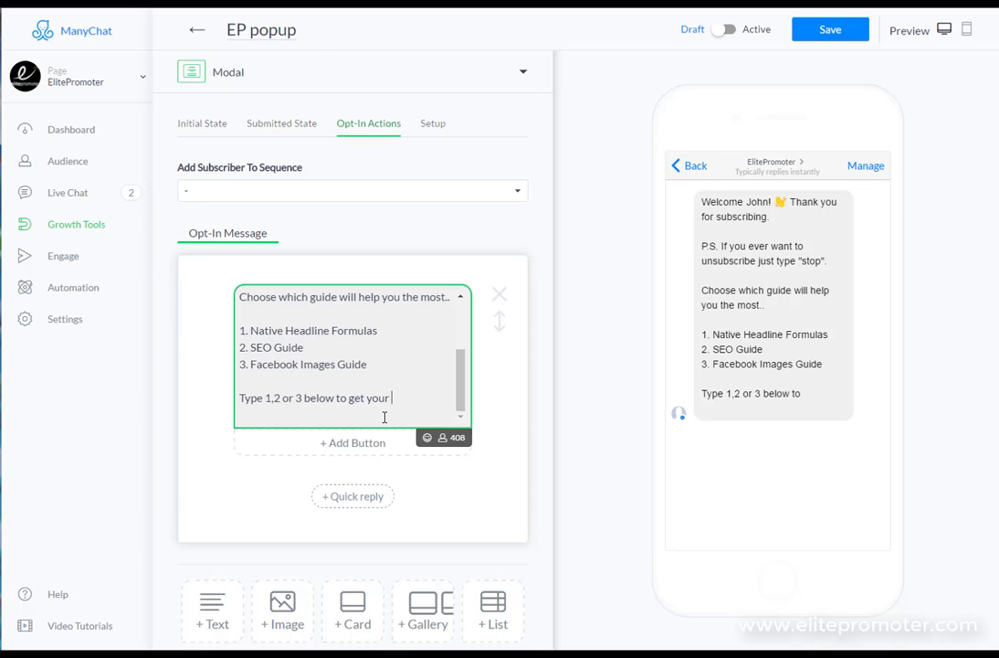
text(guide...)
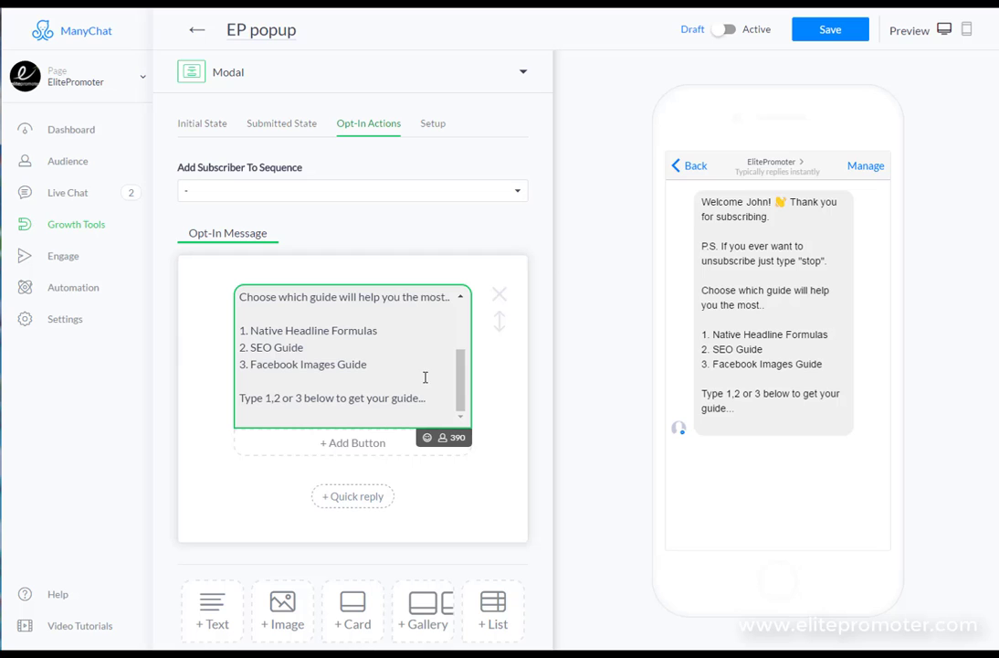
scroll(461, 457, down, 2)
scroll(461, 456, up, 2)
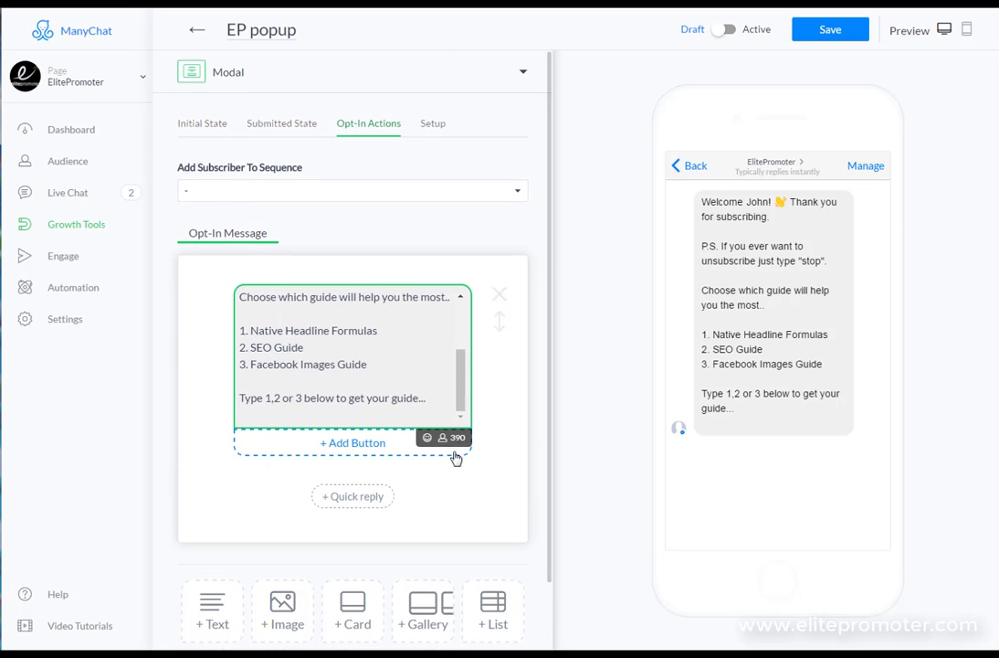
Save the EP popup, then start a new keyword rule with keyword '1' under Automation > Keywords.
click(850, 33)
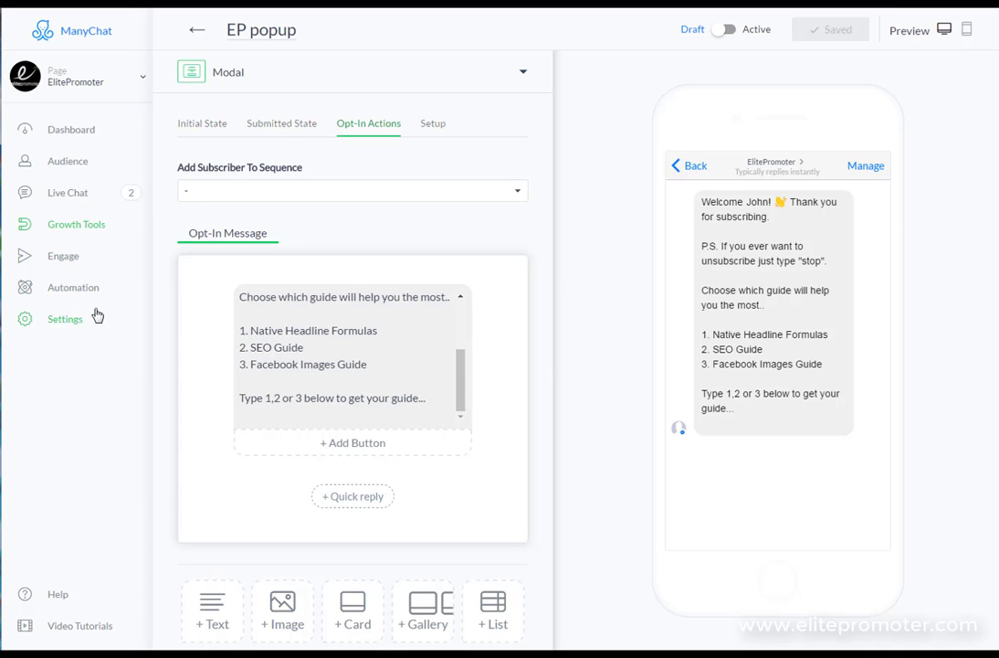
click(76, 291)
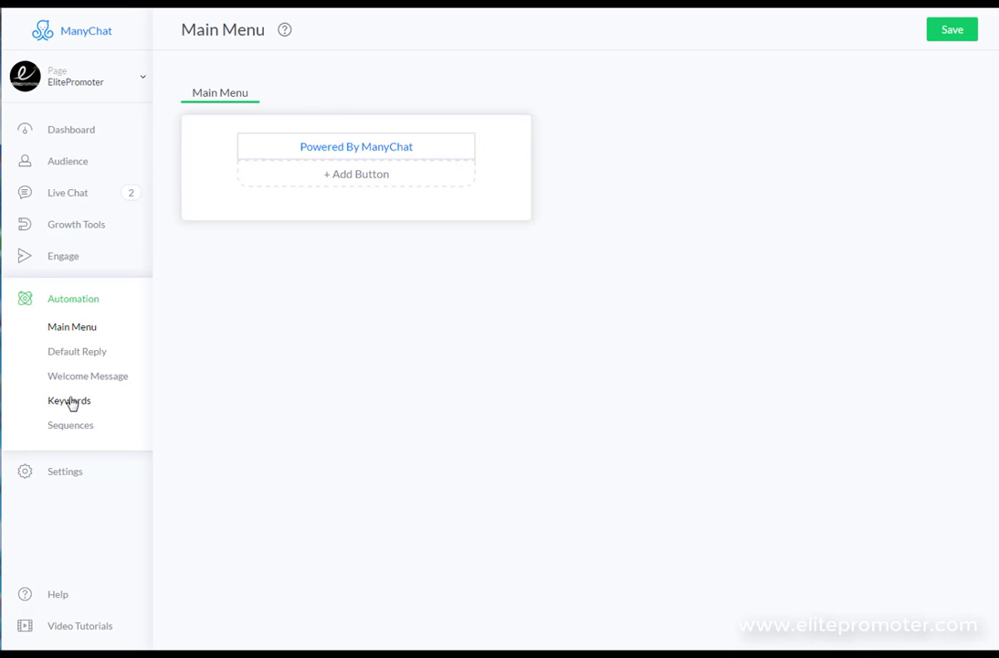
click(71, 403)
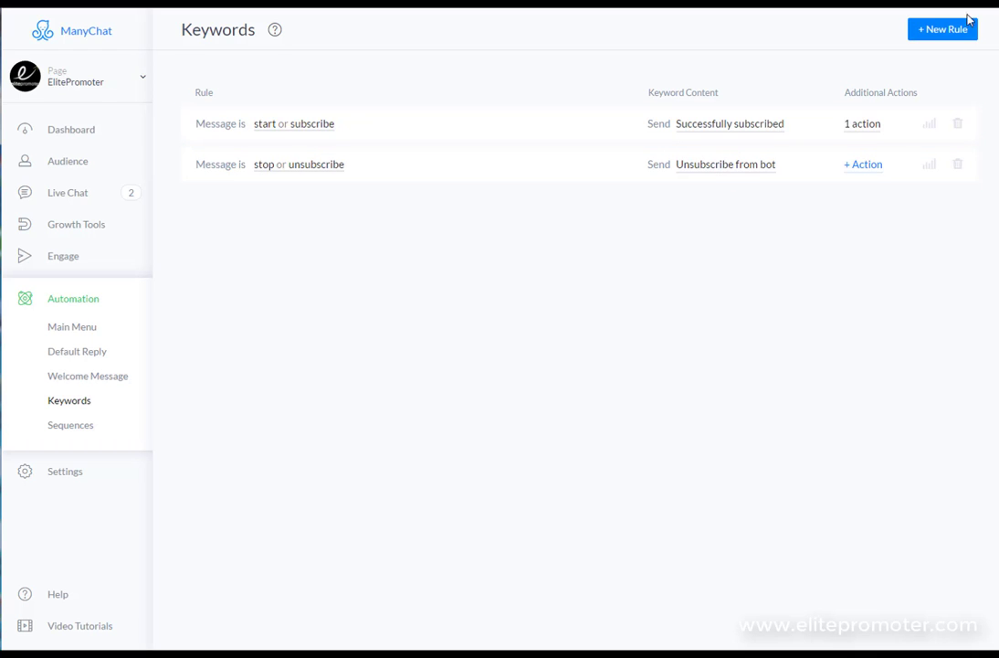
click(939, 36)
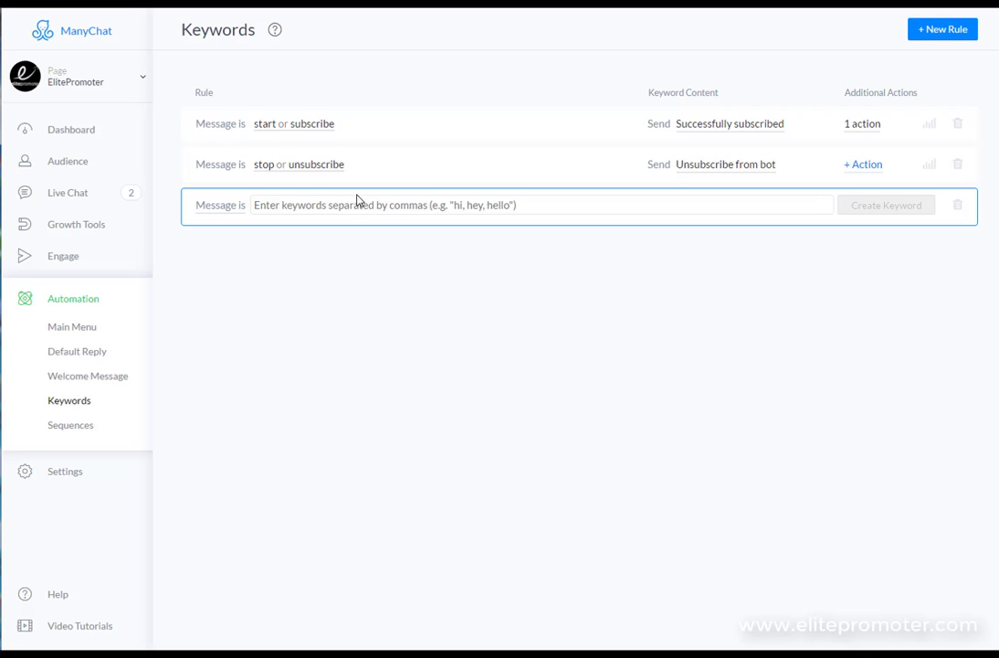
text(1)
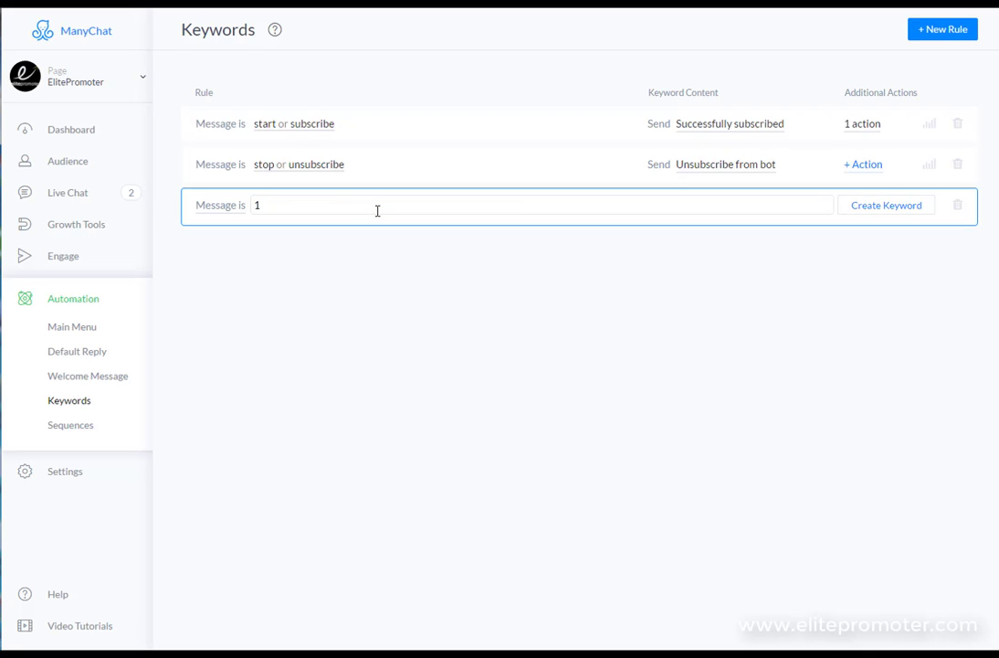
Create keyword rule '1' replying 'Thanks! Here is your Native Headline Formula Guide..' and save it.
click(864, 211)
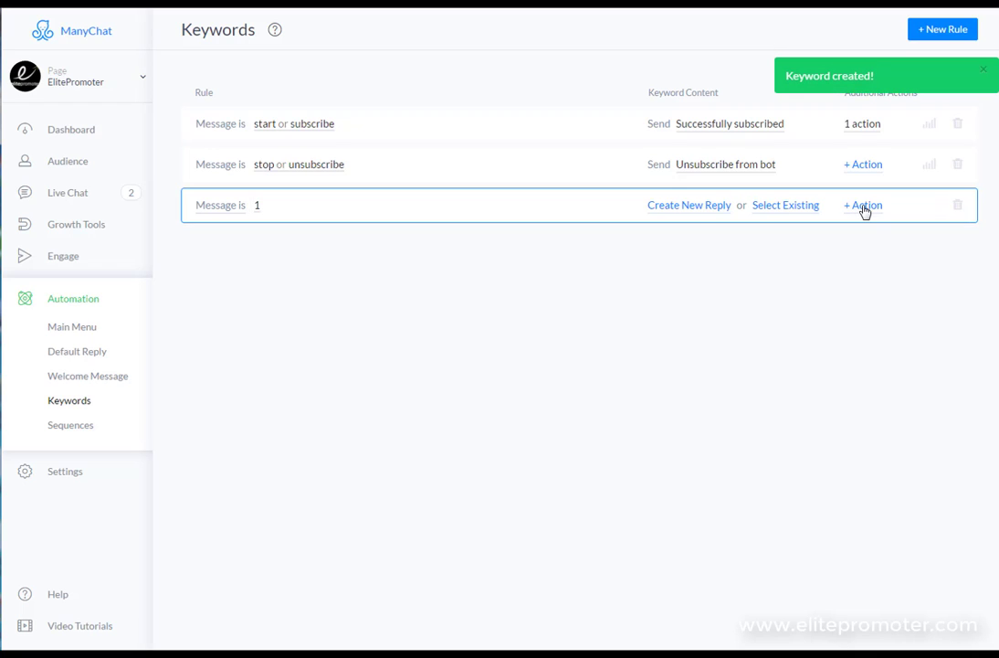
click(700, 217)
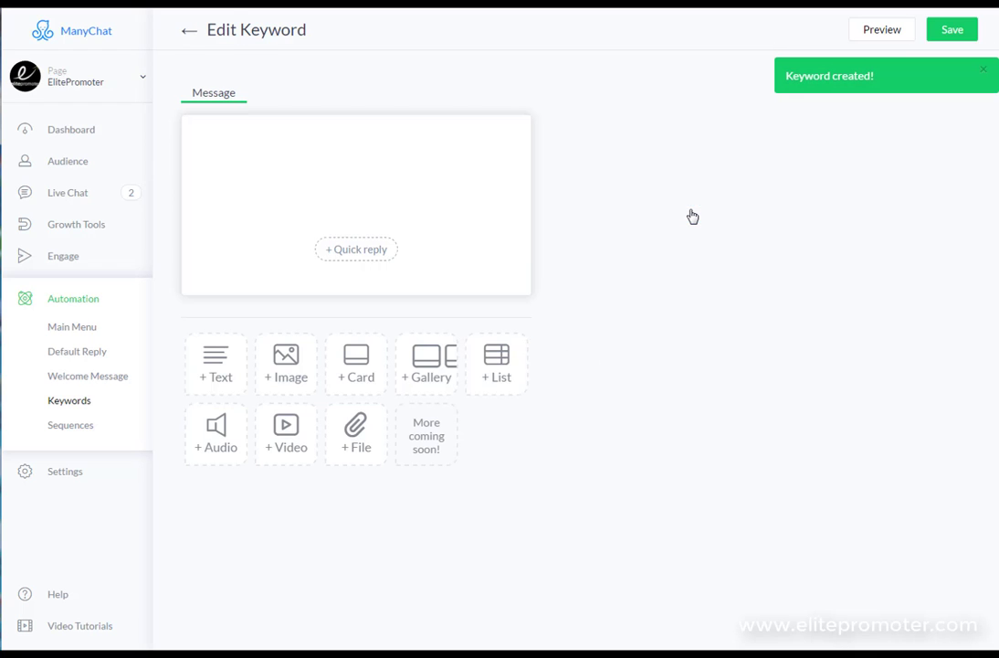
click(335, 158)
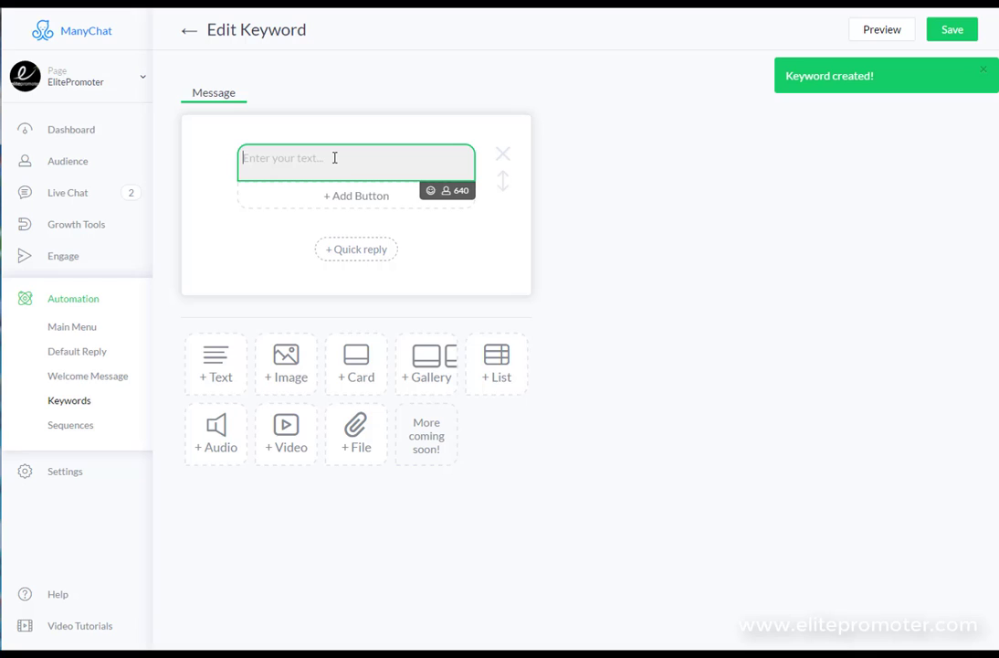
text(Thanks! Here is your Native Headline)
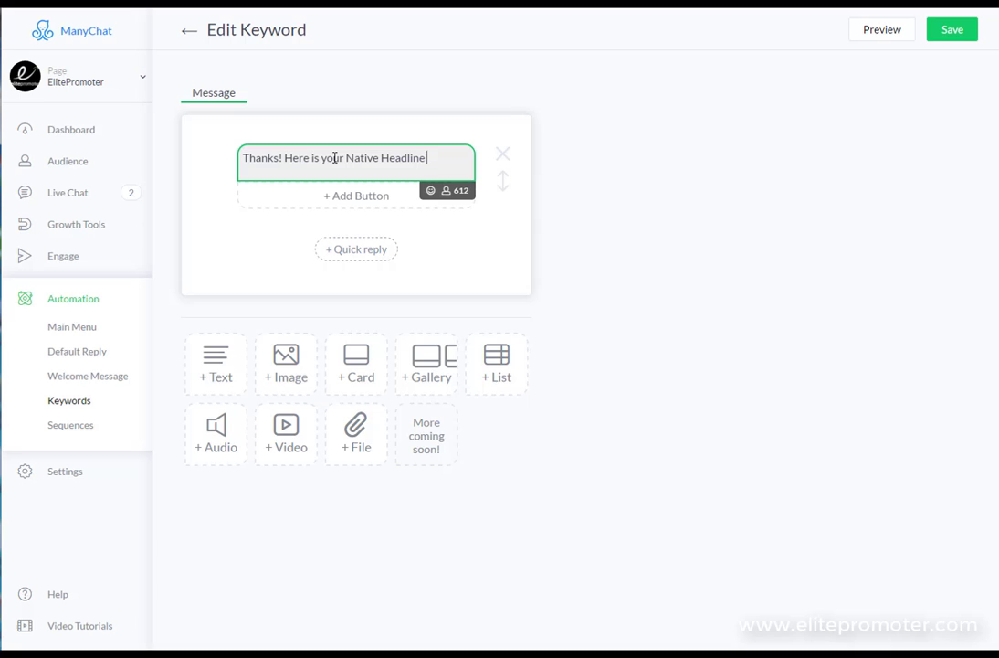
text(Guide..)
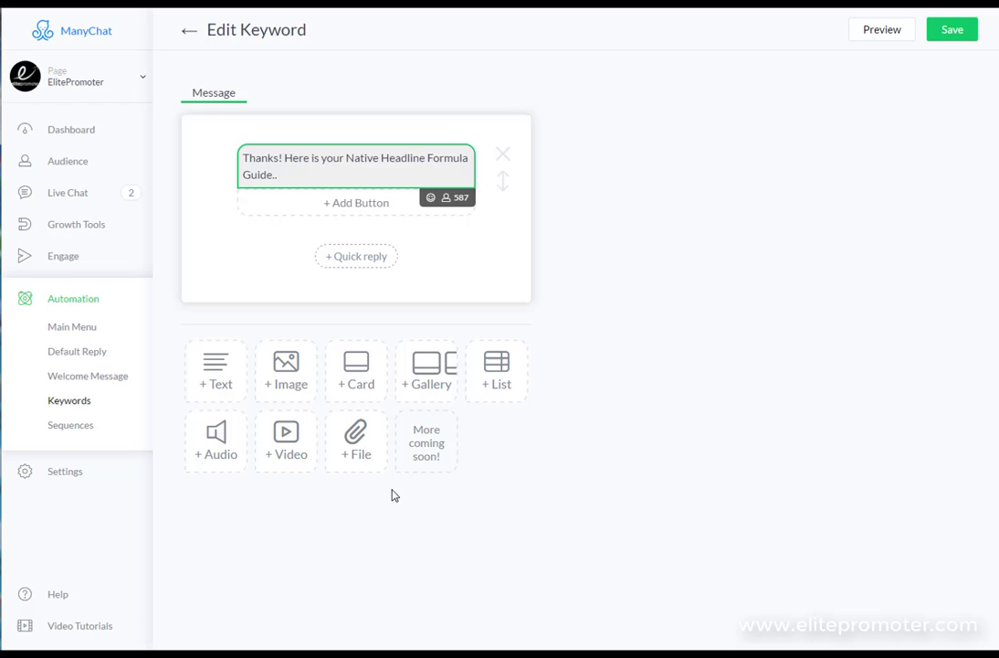
click(358, 454)
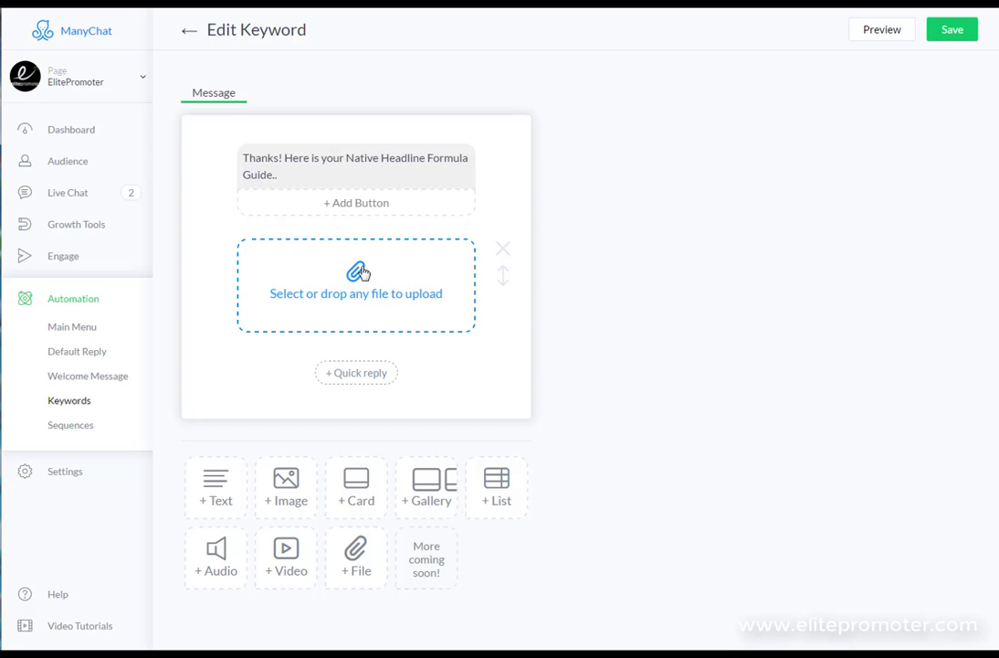
click(502, 250)
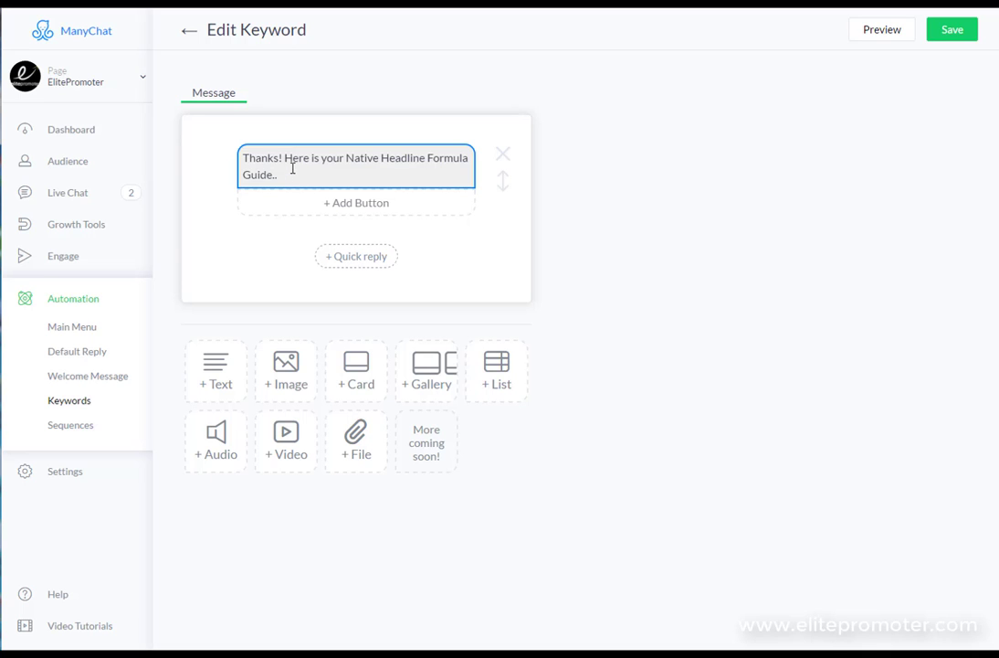
click(950, 33)
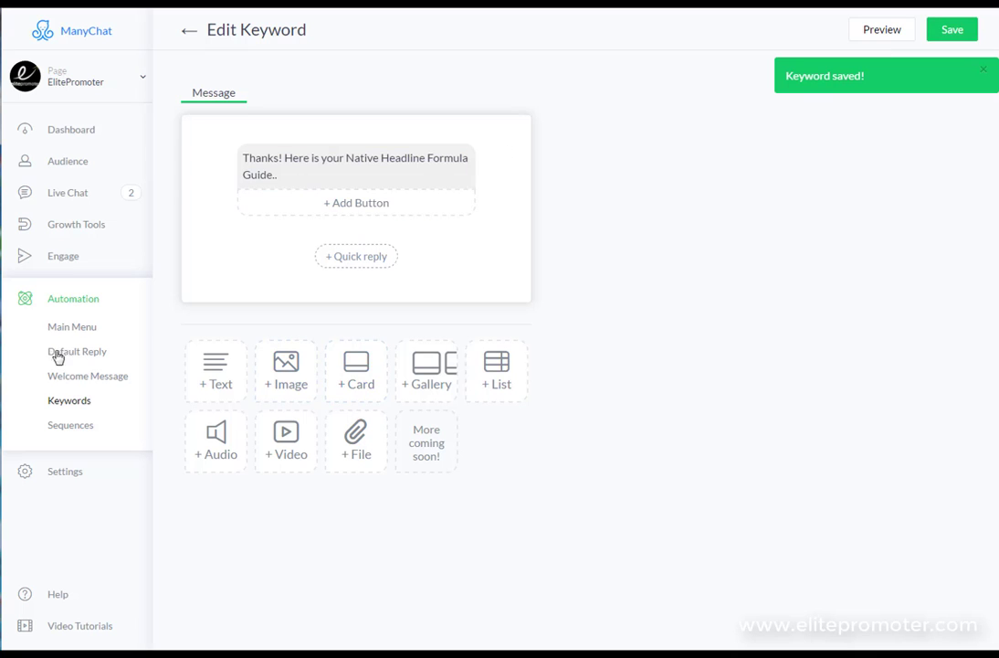
click(63, 404)
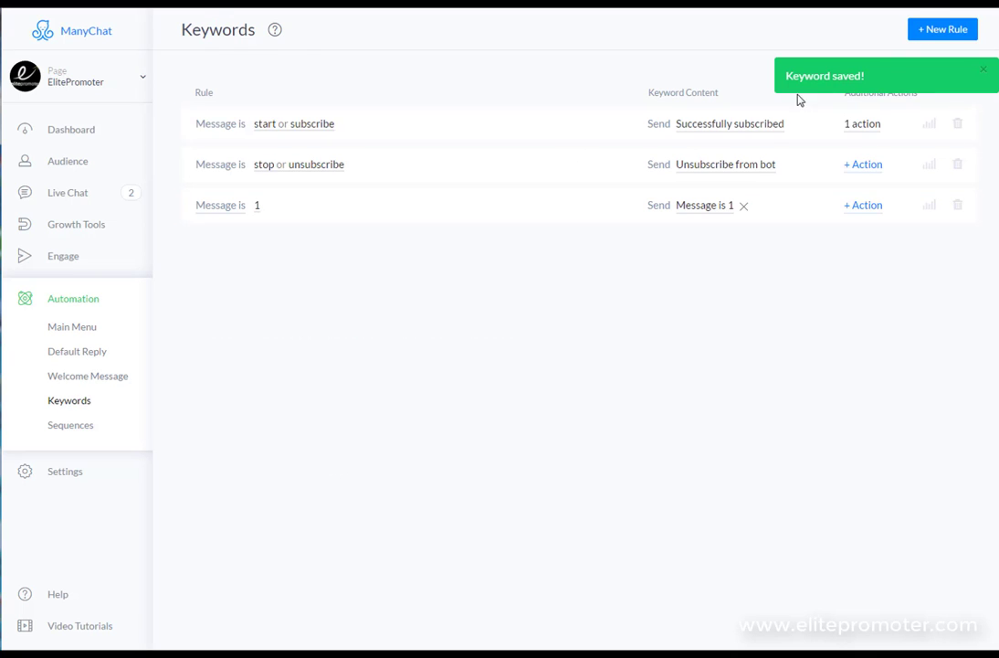
Create keyword rule '2' replying 'Thanks! Here is your SEO guide.' and save it.
click(970, 35)
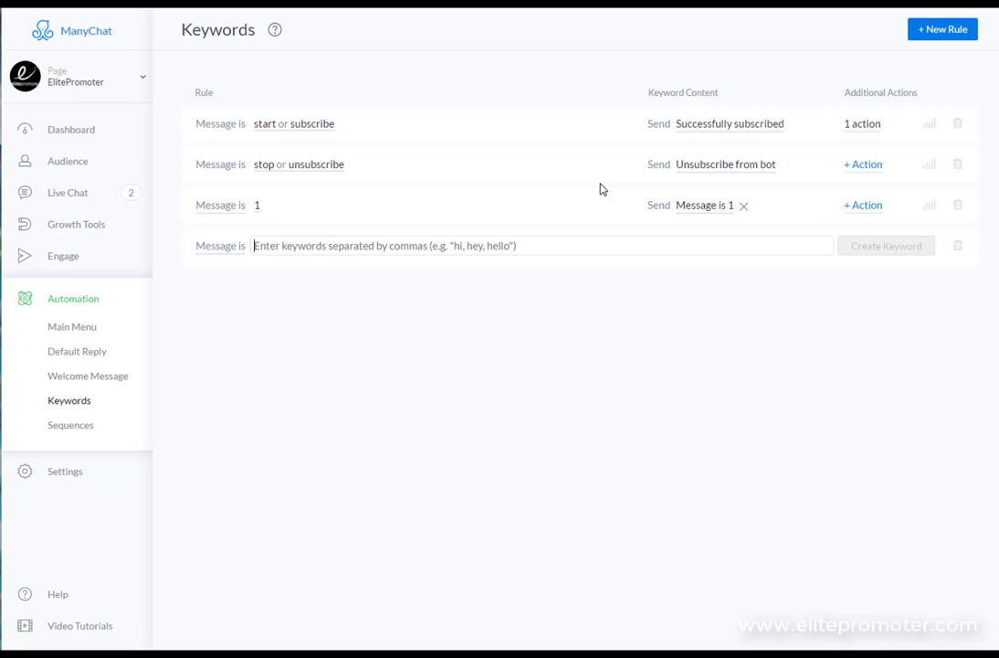
text(2)
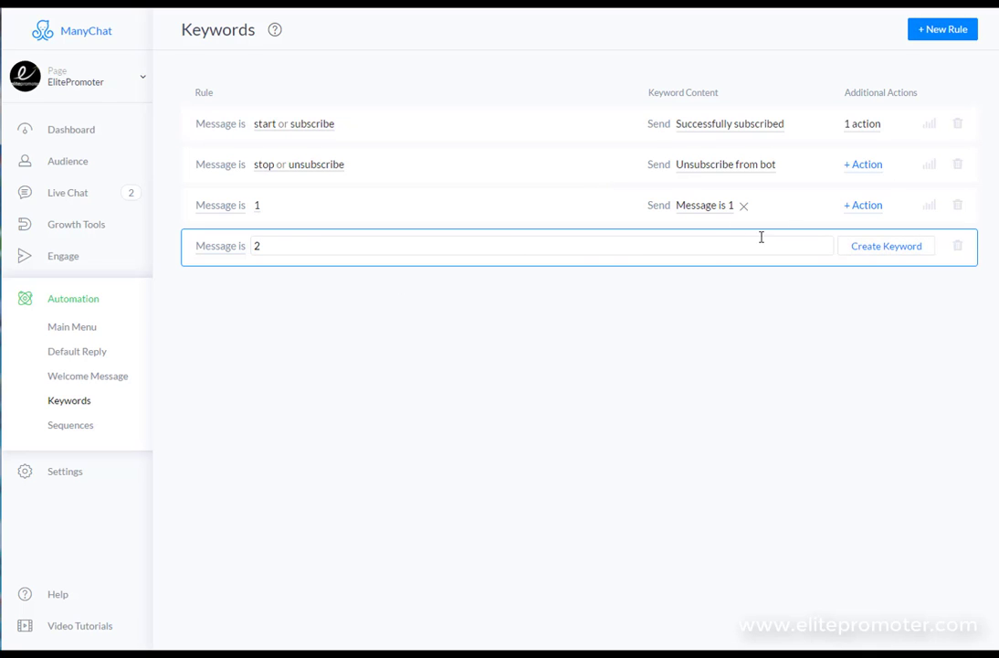
click(870, 254)
click(701, 249)
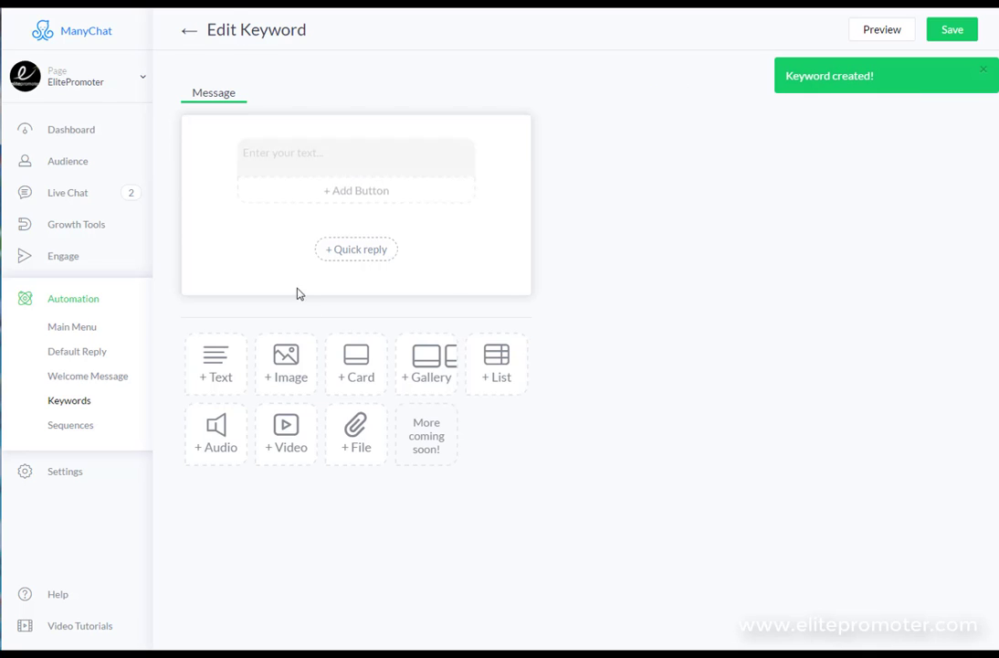
click(290, 161)
text(Thanks! )
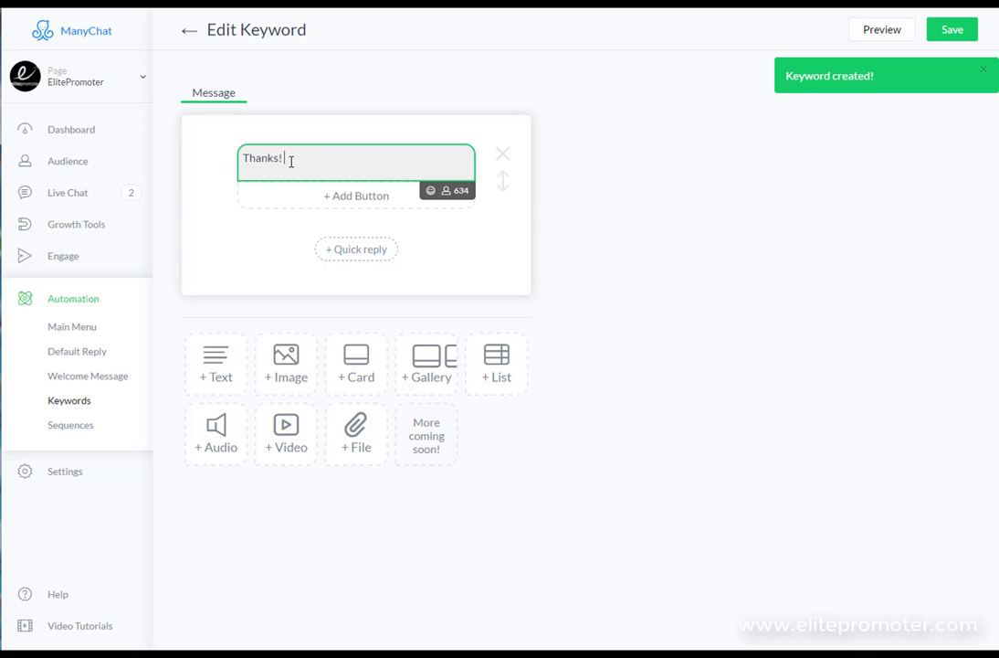
text(Here is your )
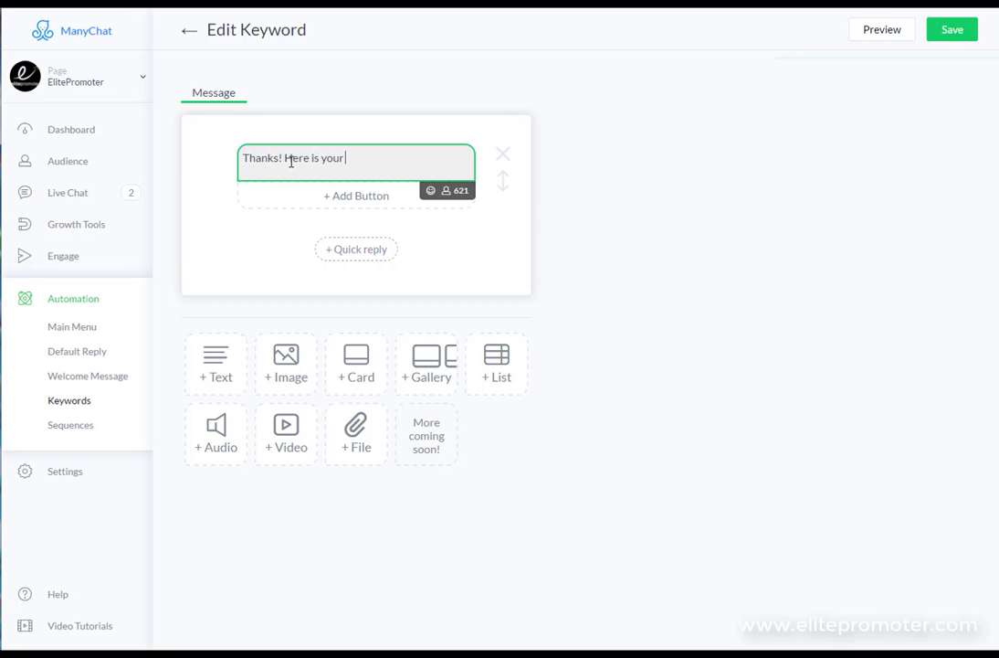
text(SEO guide...)
click(941, 35)
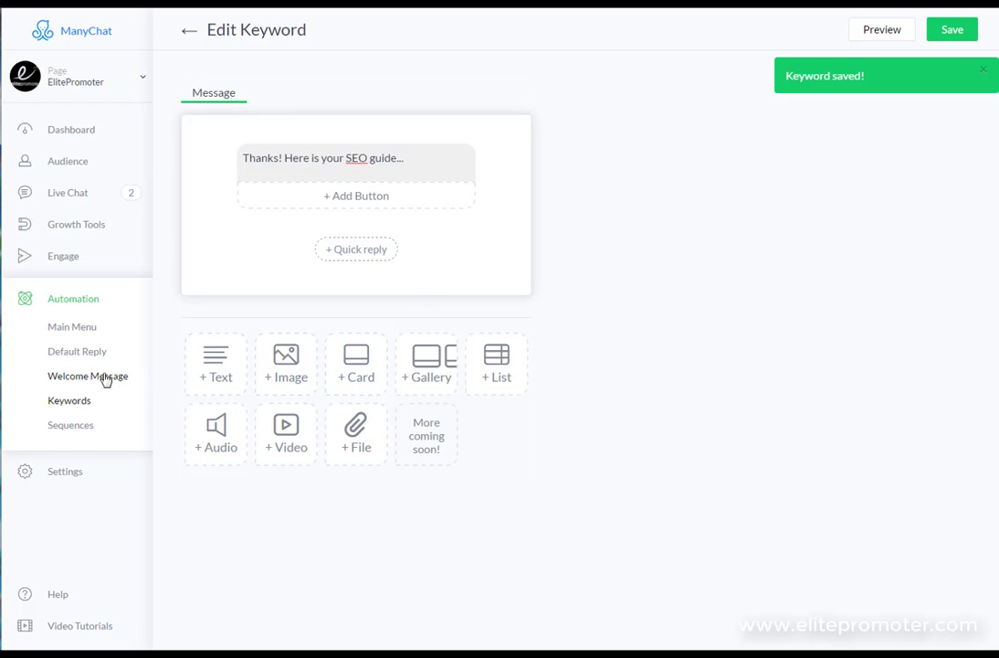
click(79, 403)
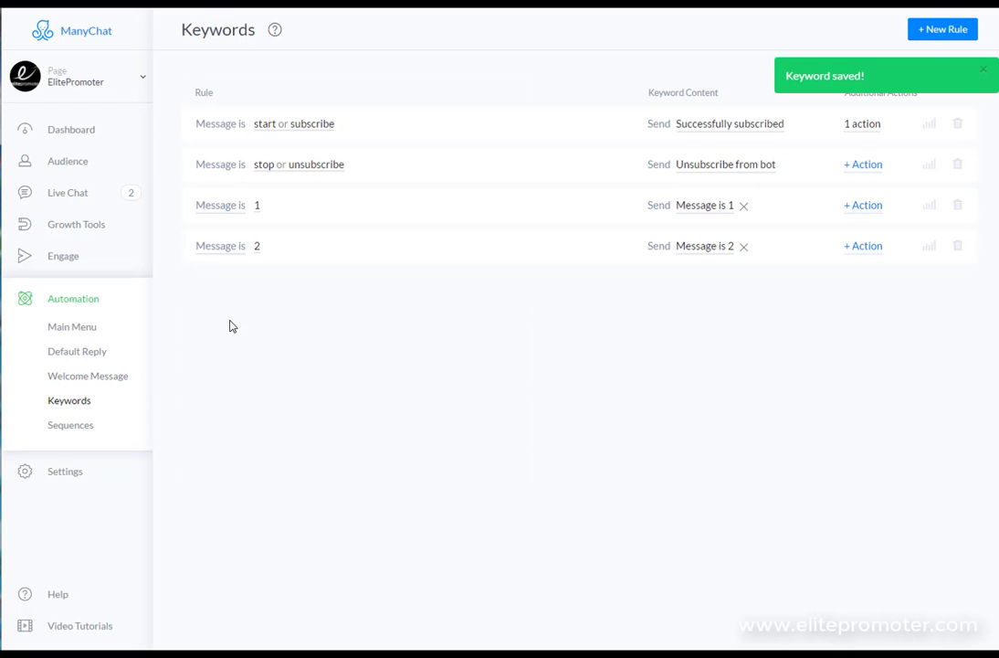
Create keyword rule '3' replying 'Thanks! Here is your Facebook guide...' and save it.
click(938, 28)
text(3)
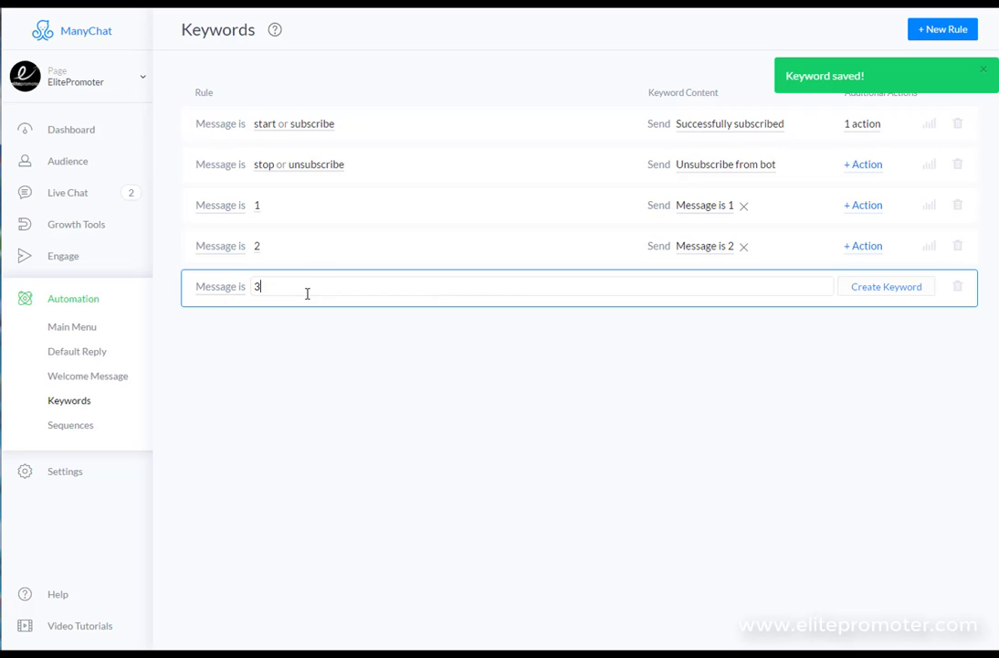
click(891, 287)
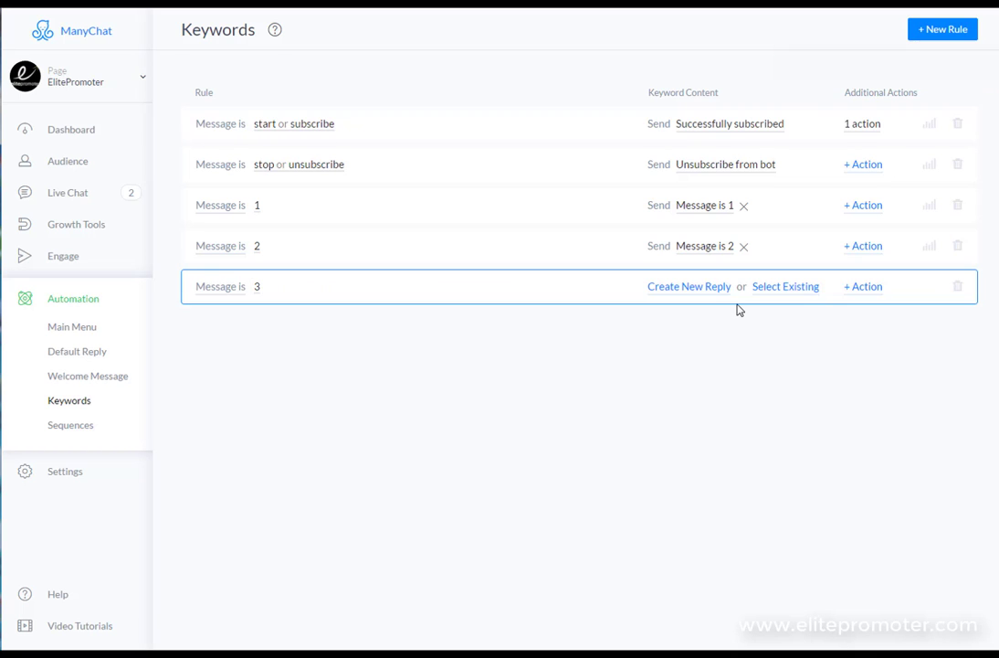
click(690, 287)
click(334, 161)
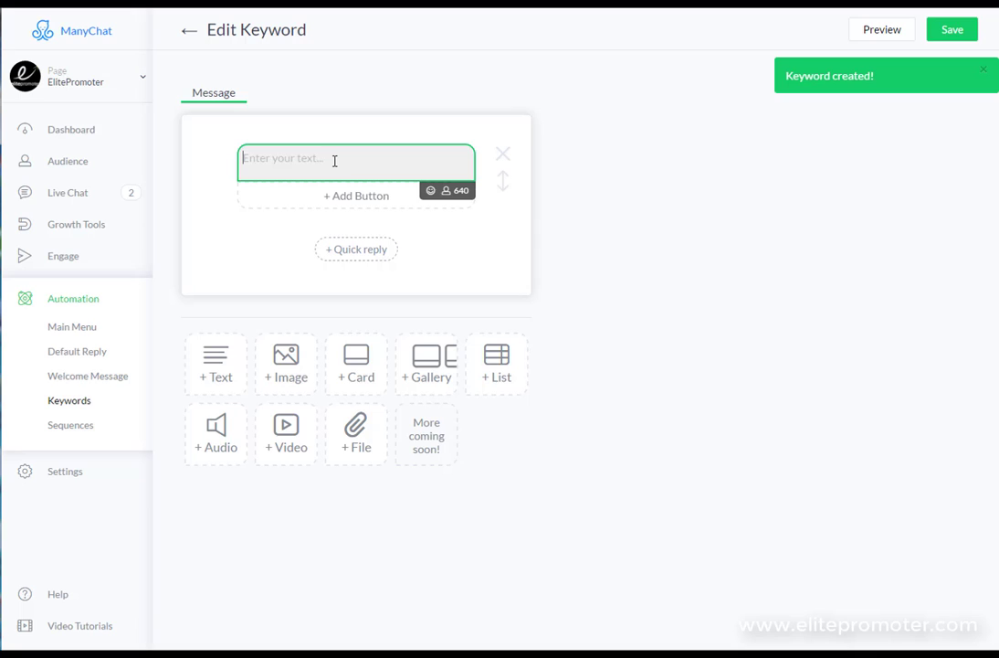
text(Thanks! Heere)
key(BackSpace)
key(BackSpace)
key(BackSpace)
text(re is your)
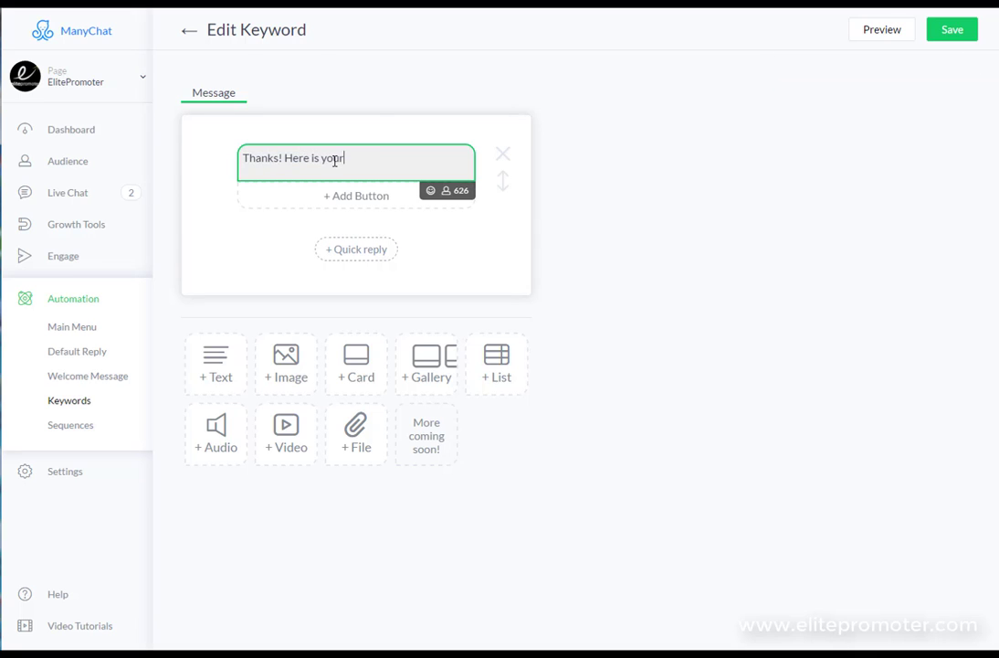
text( Facebook guide...)
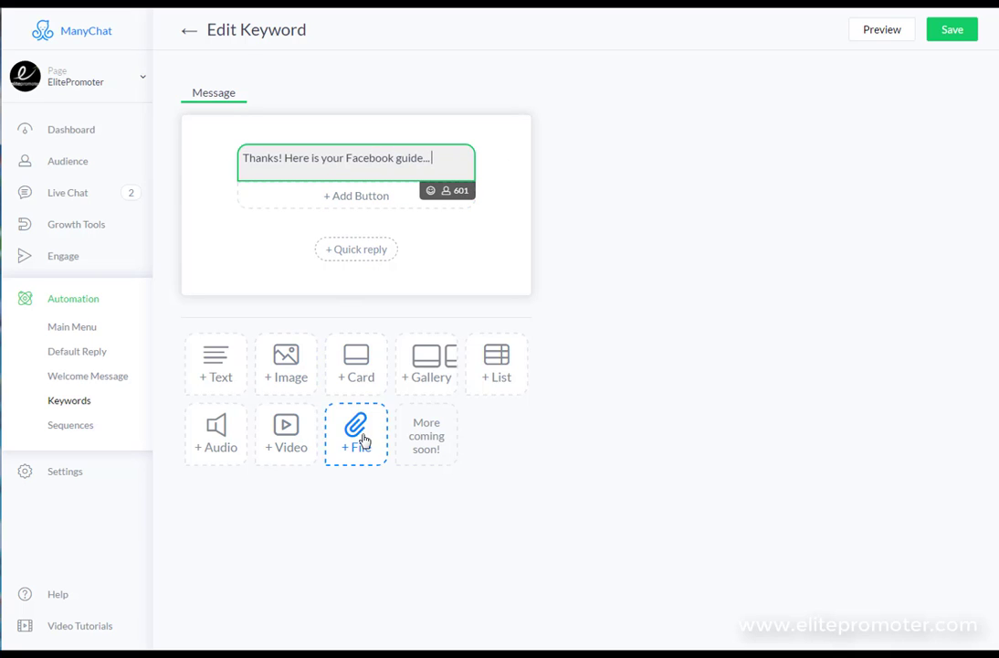
click(944, 36)
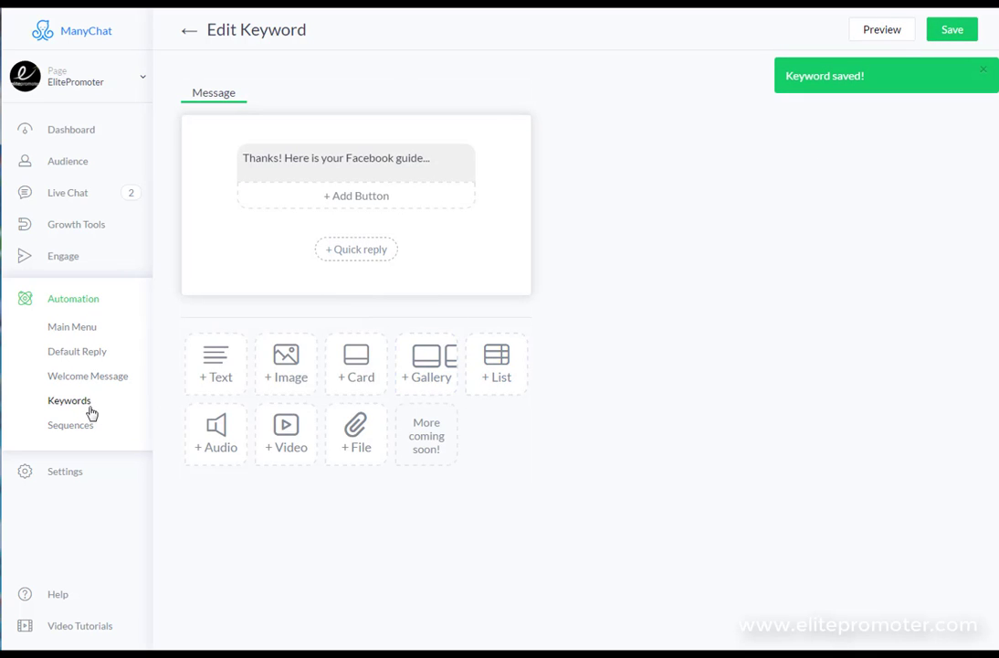
Open the EP popup's Opt-In Actions and Setup tab, then start the JavaScript snippet installation.
click(69, 226)
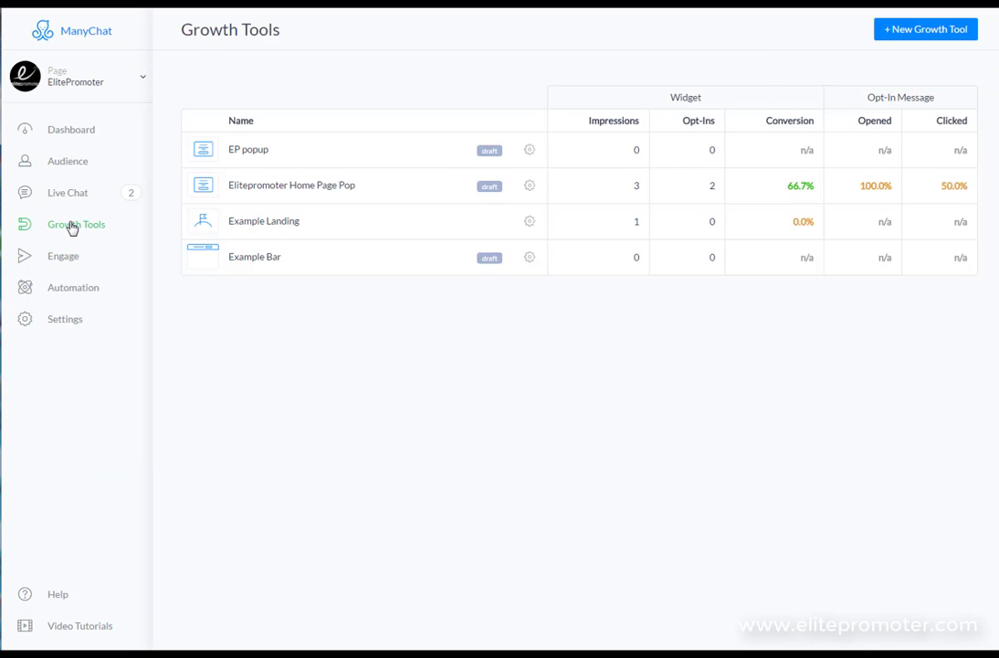
click(530, 150)
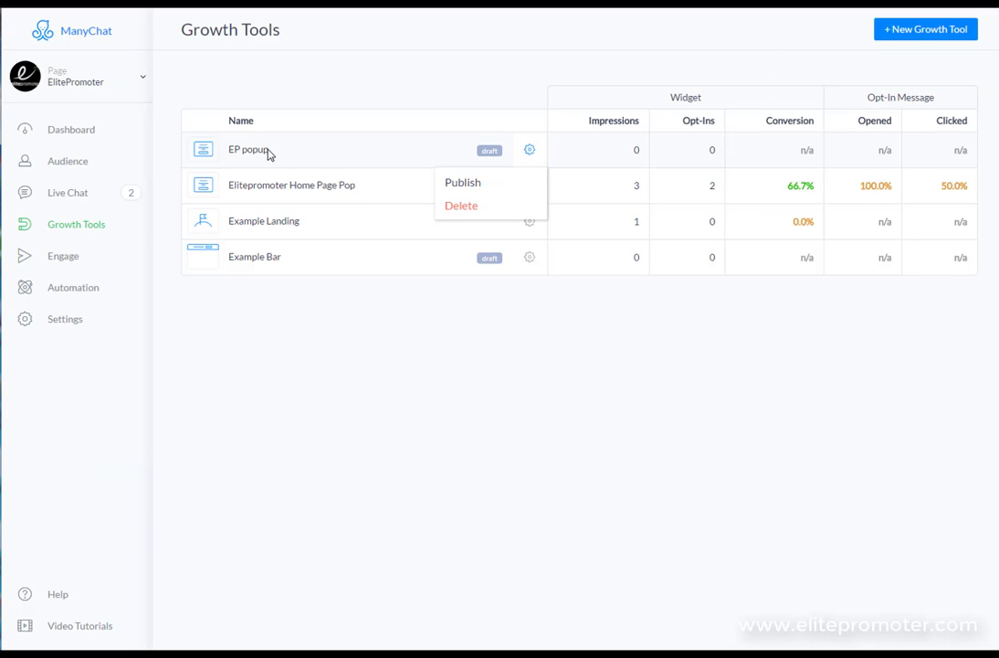
click(238, 154)
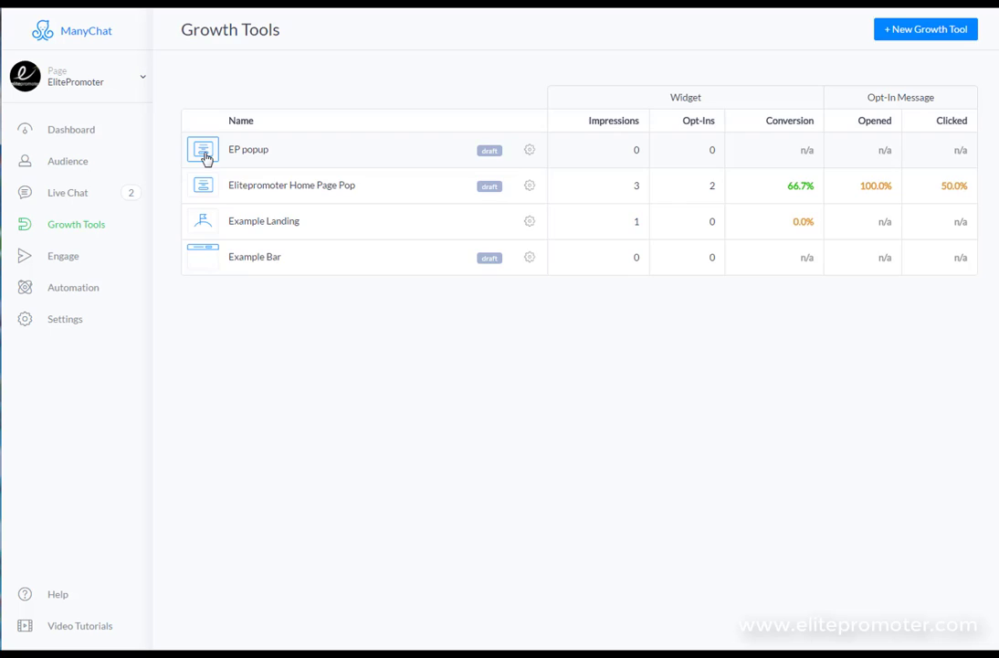
click(206, 155)
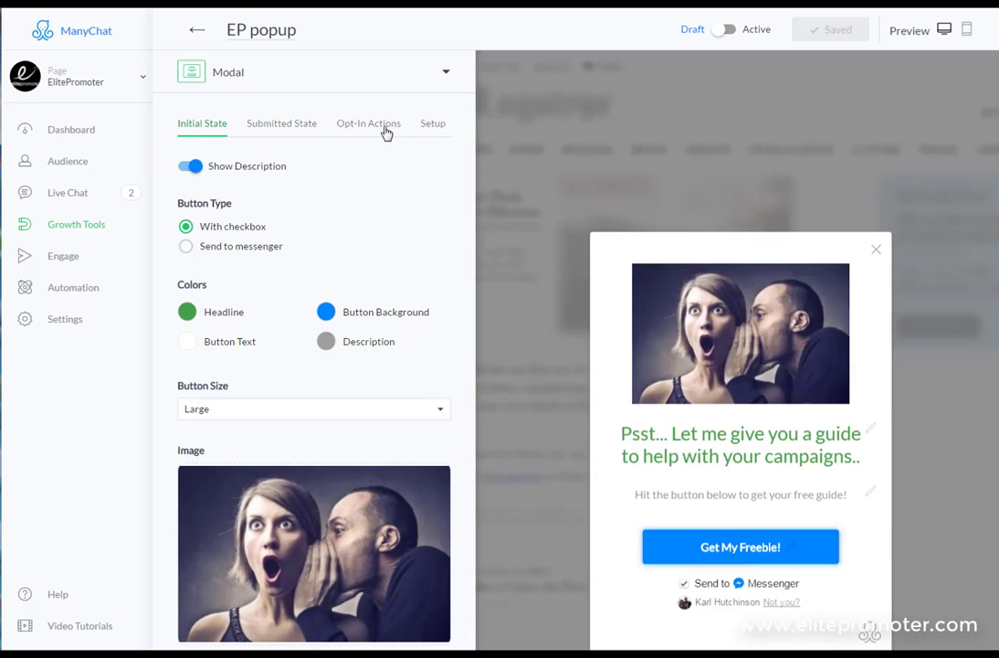
click(384, 133)
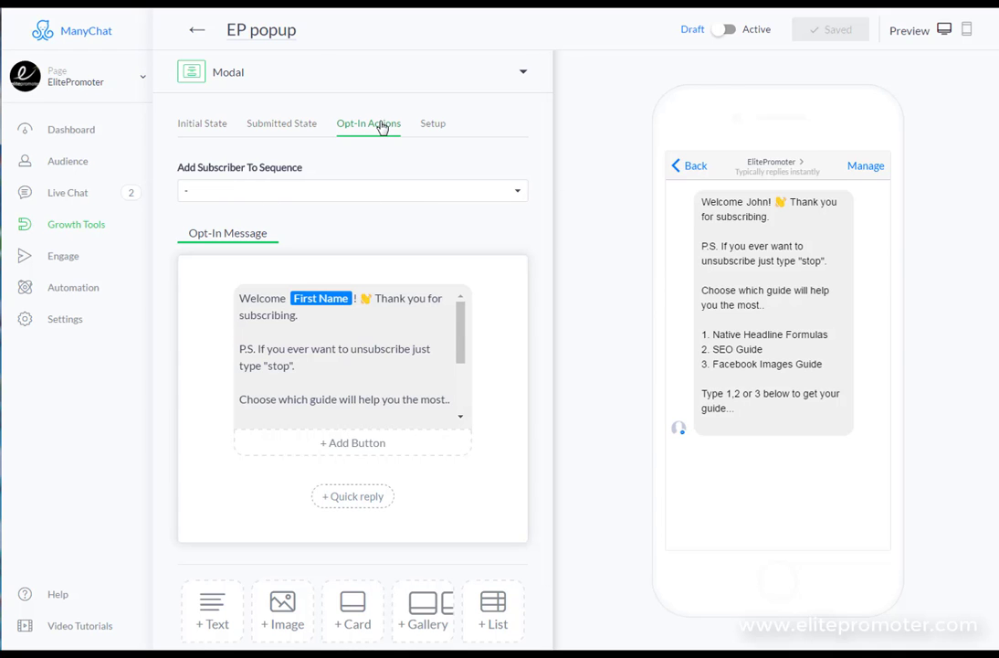
click(435, 125)
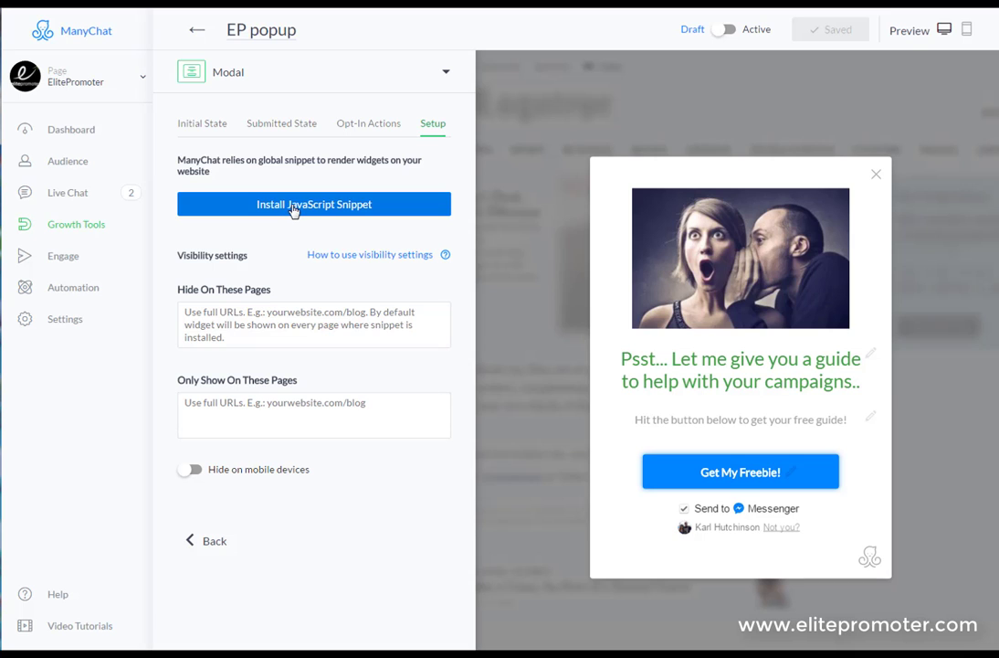
click(295, 210)
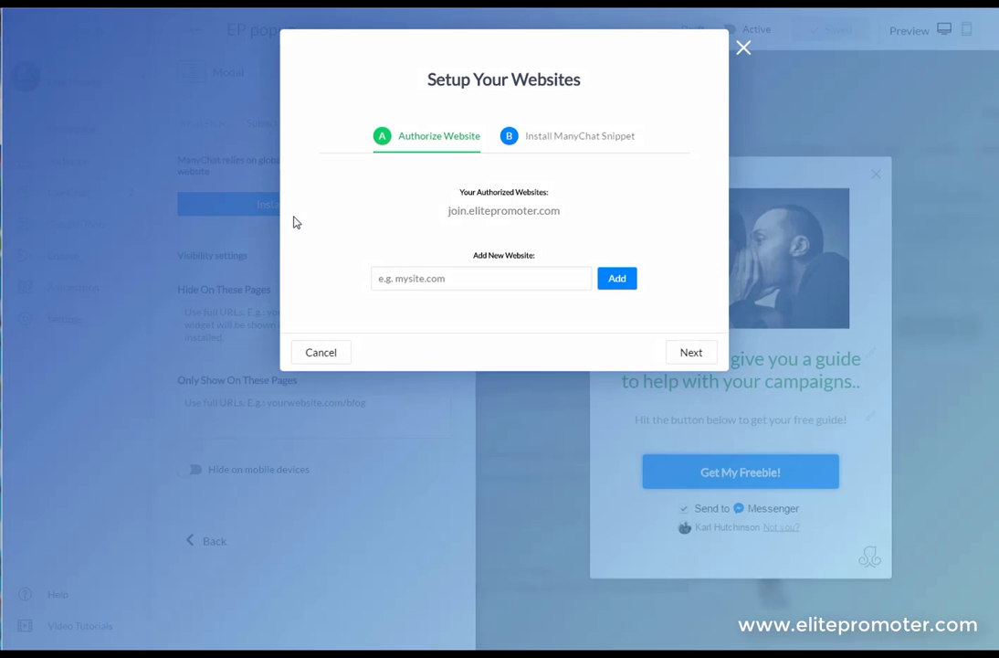
Advance to the Install ManyChat Snippet step, select the snippet code, and finish the website setup.
click(380, 279)
click(511, 216)
click(548, 140)
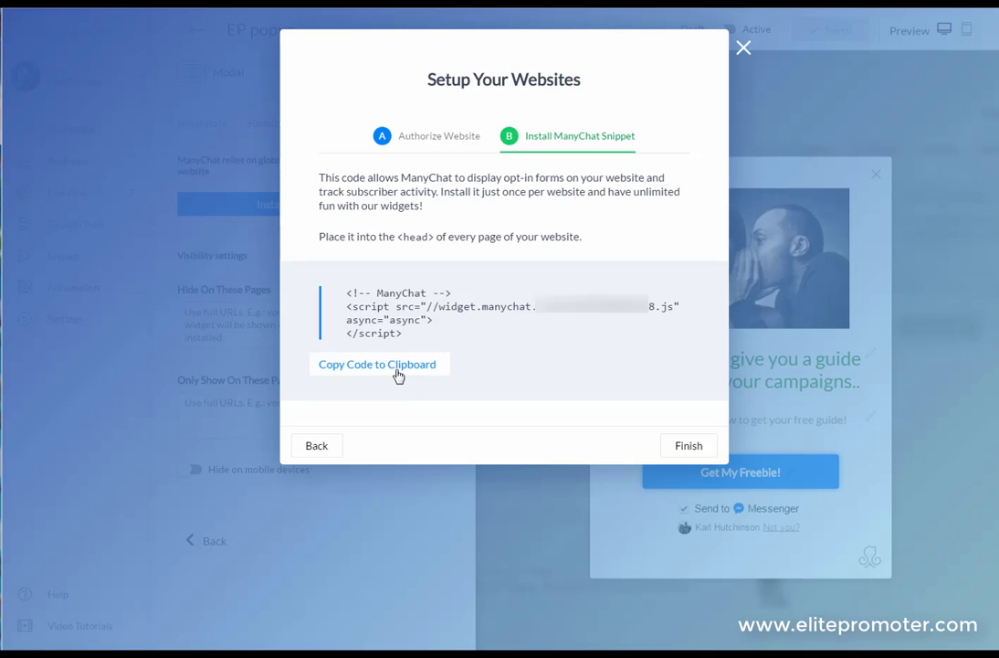
drag(415, 339, 343, 290)
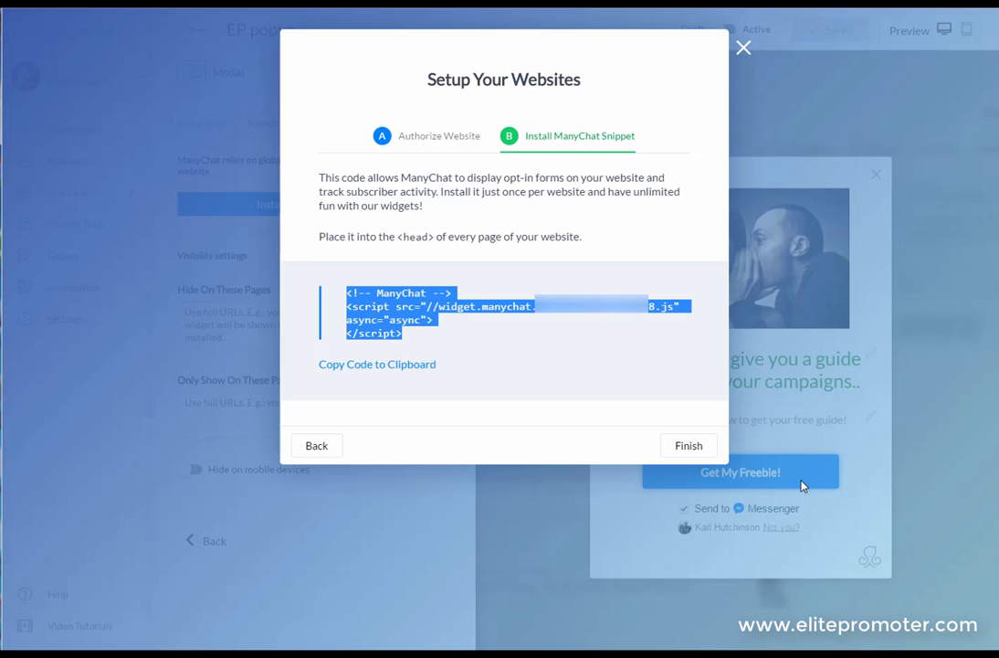
click(691, 446)
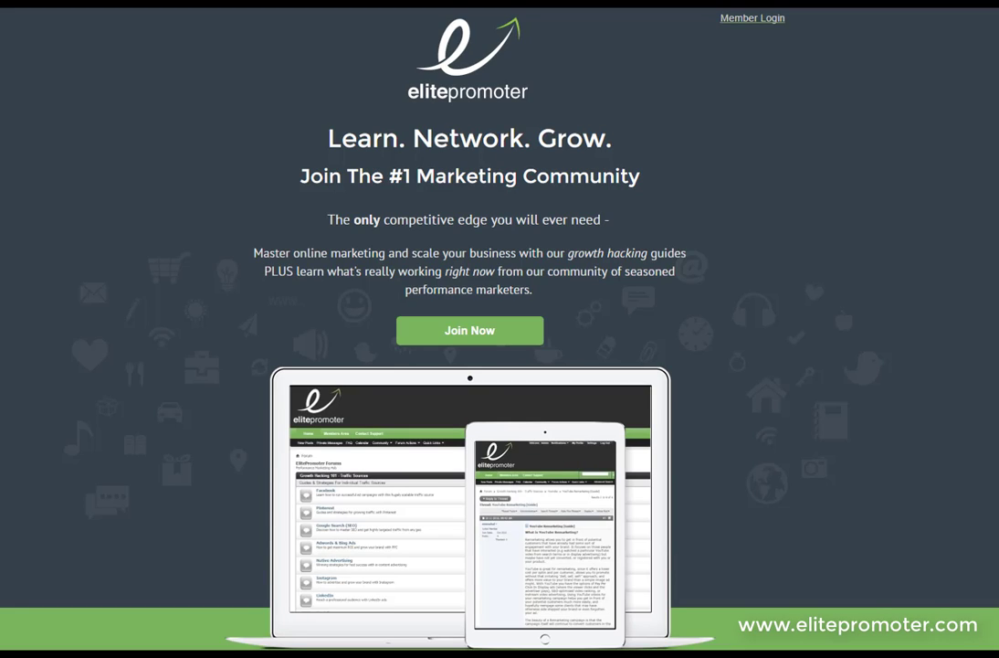
Scroll the Elite Promoter landing page until the guide popup appears and opt in with 'Get My Freebie!'.
scroll(500, 329, down, 12)
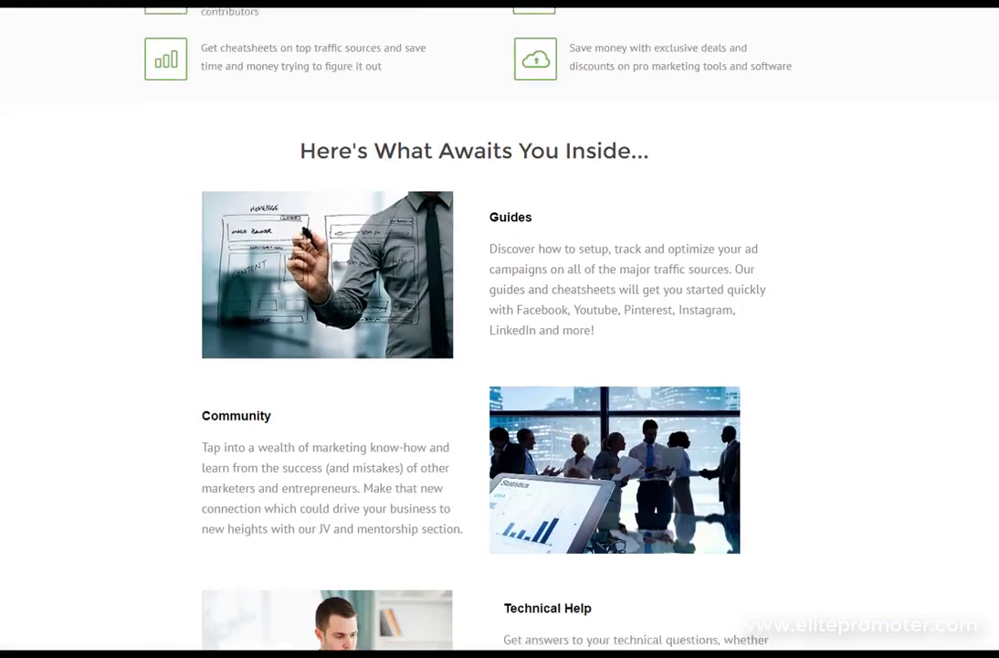
scroll(499, 329, down, 12)
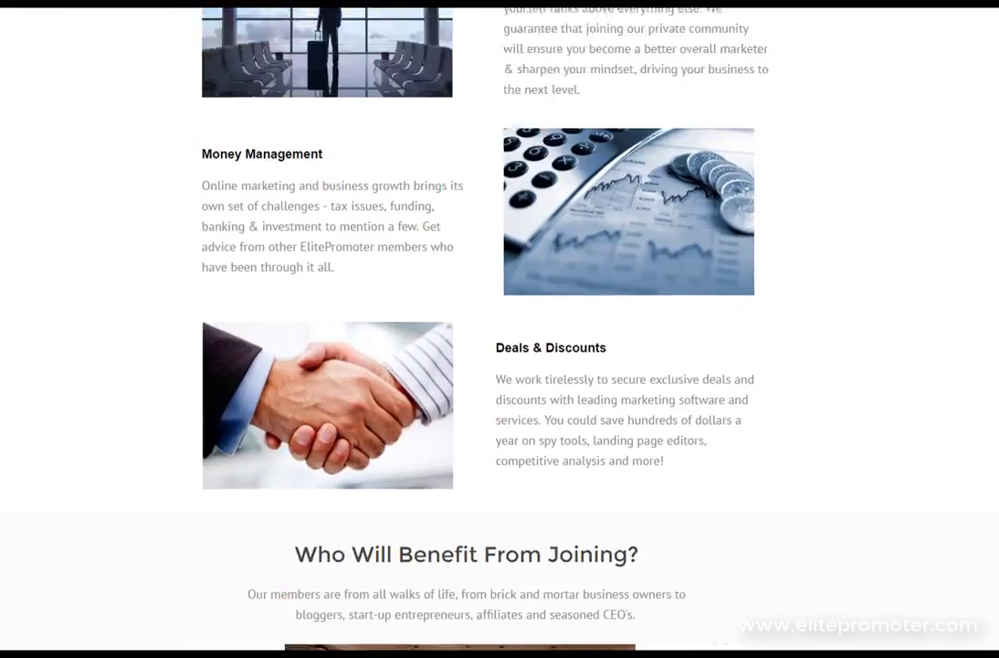
scroll(500, 329, down, 4)
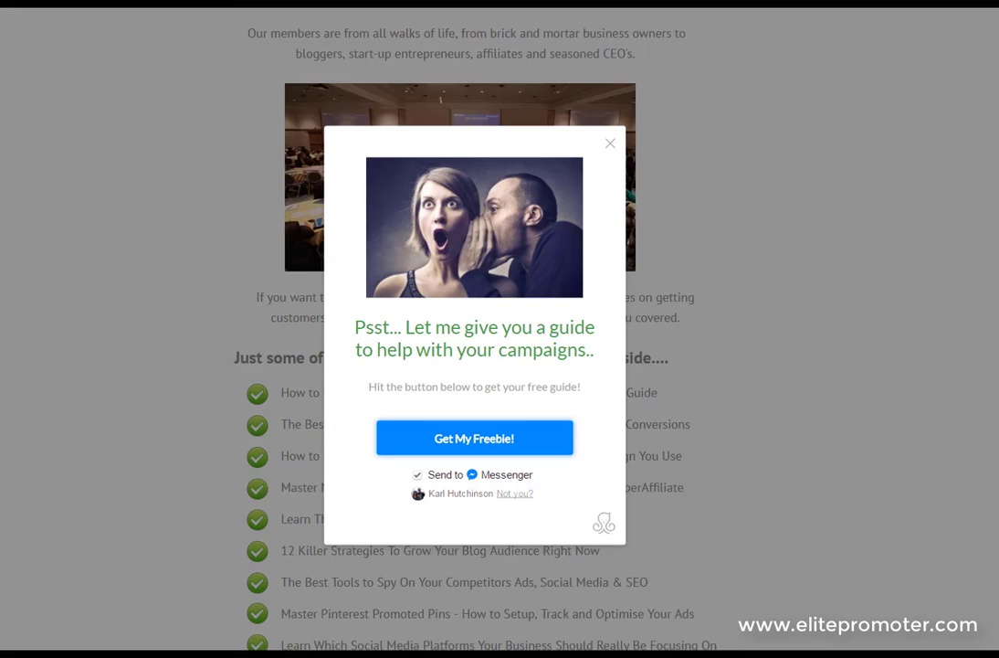
click(481, 444)
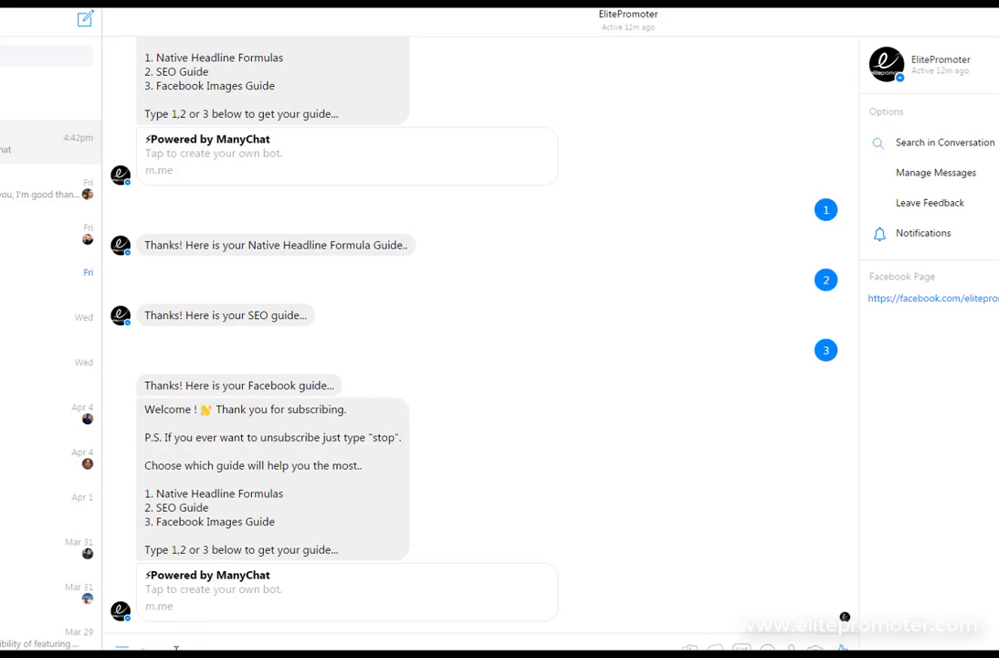
Send 1, 2 and 3 to the ElitePromoter bot in Messenger and check each guide reply.
text(1)
key(Return)
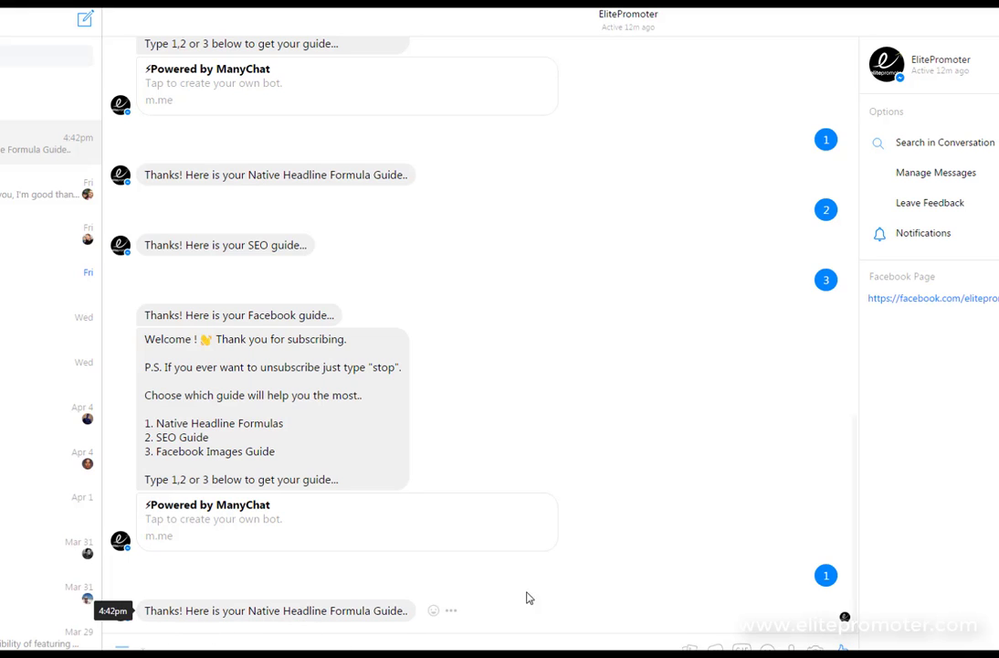
key(Return)
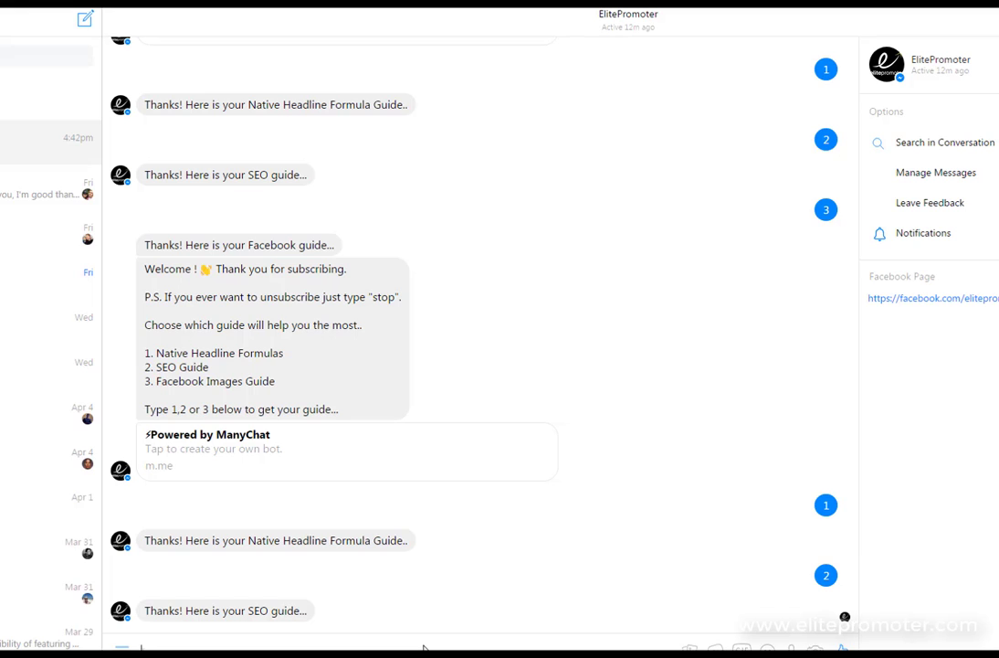
text(3)
key(Return)
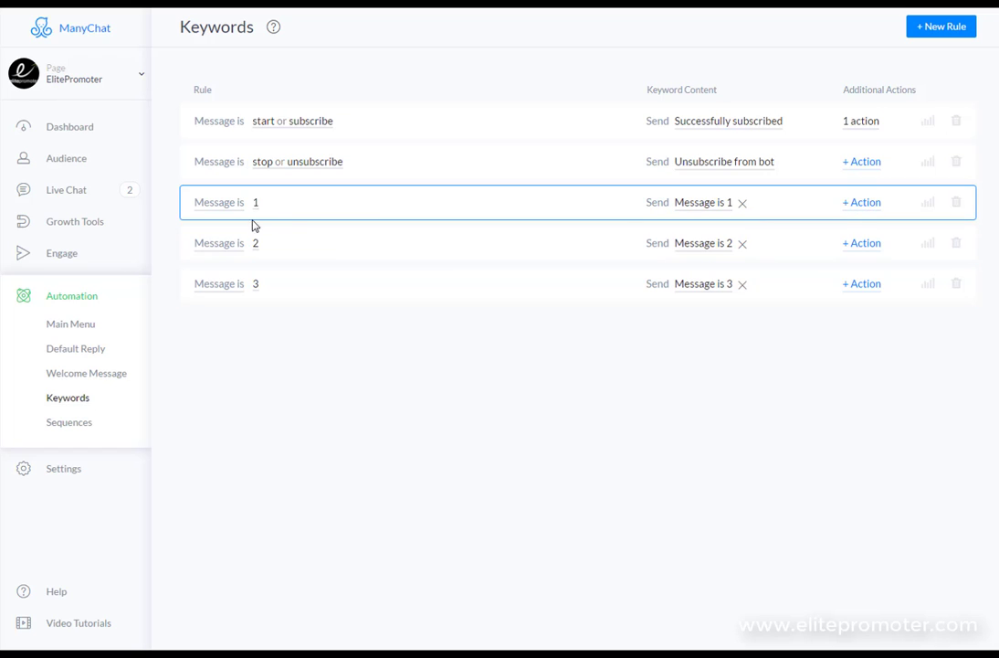
Give keyword rule 1 an Add Tag action with a new 'Native' tag.
click(864, 203)
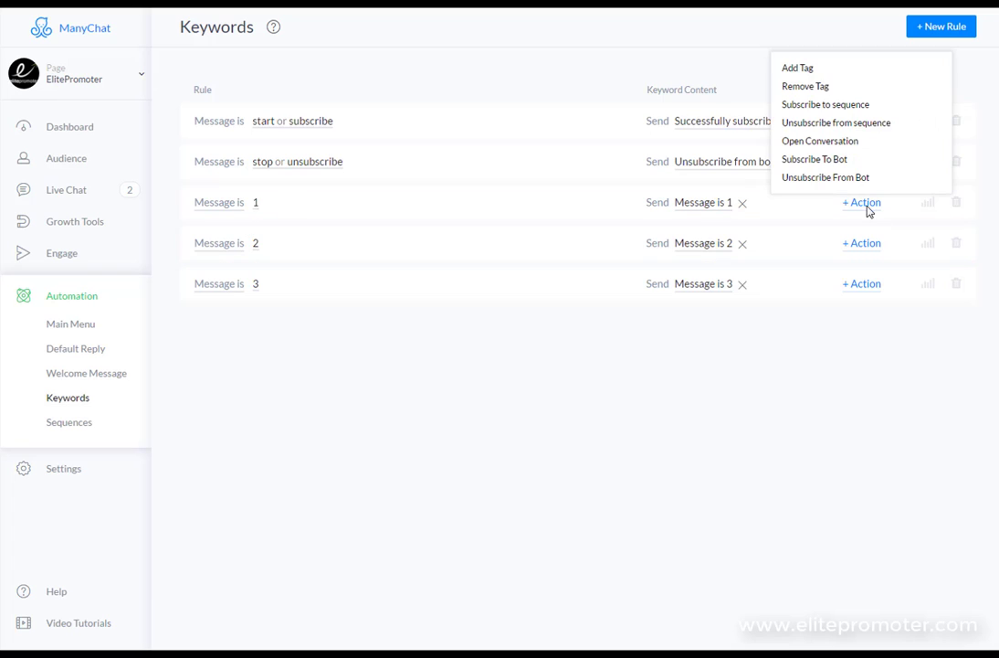
click(810, 71)
click(848, 128)
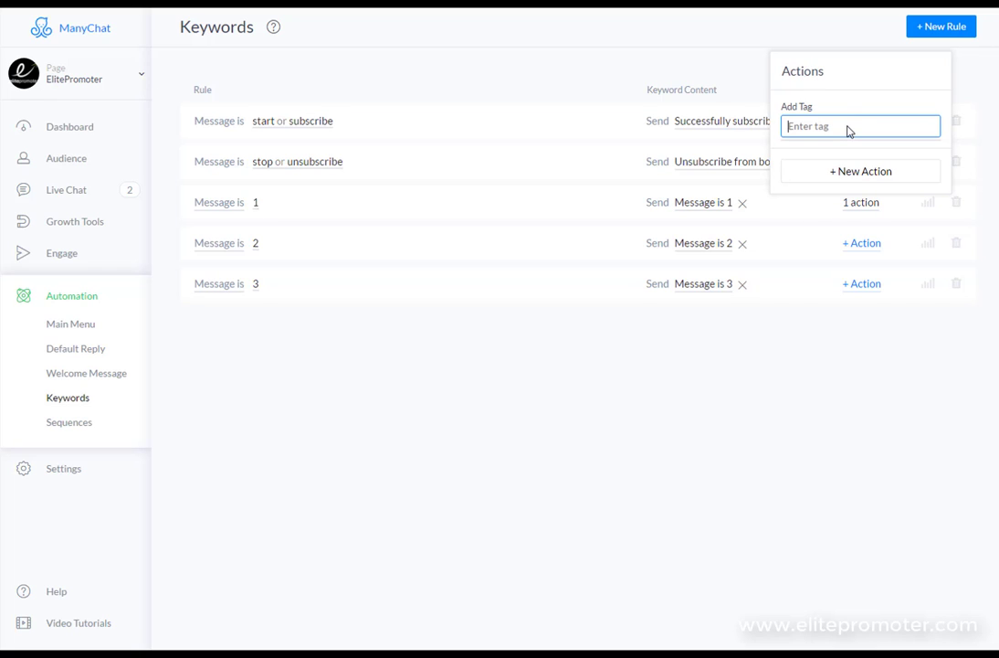
text(Native)
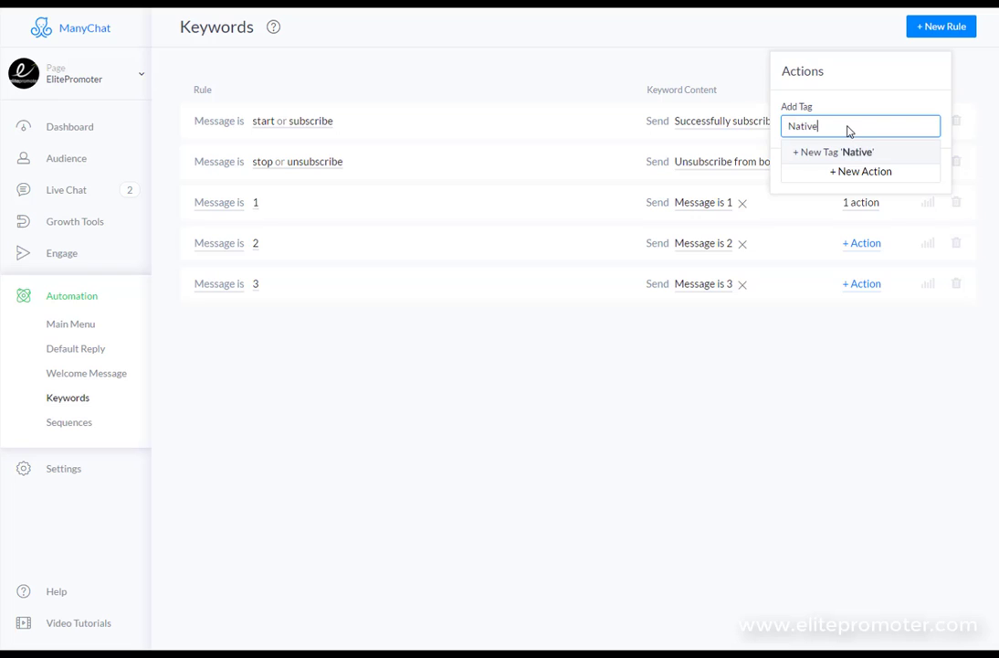
click(832, 155)
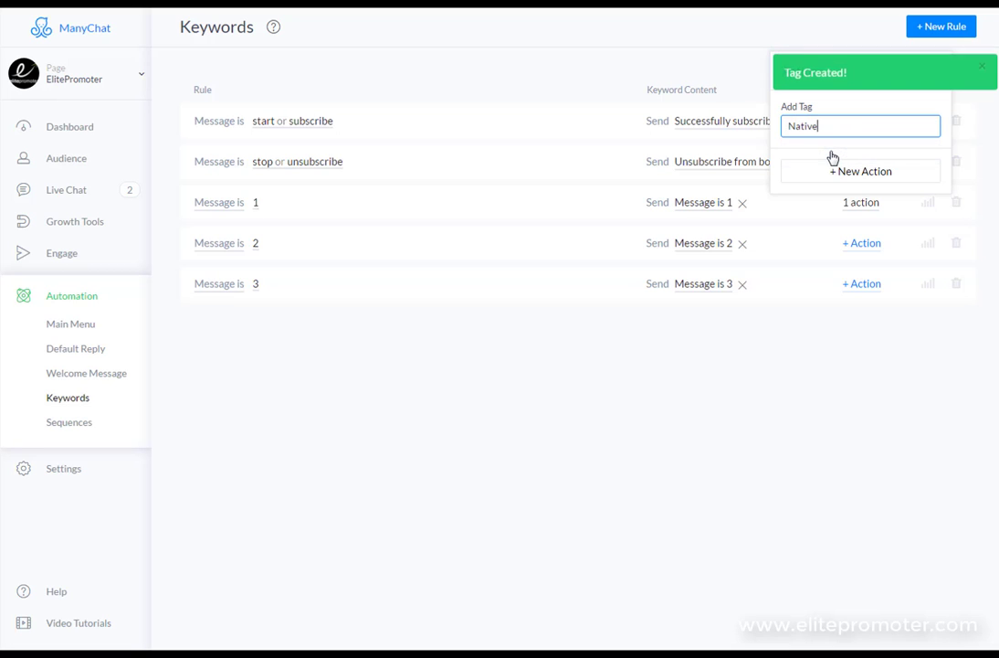
click(810, 352)
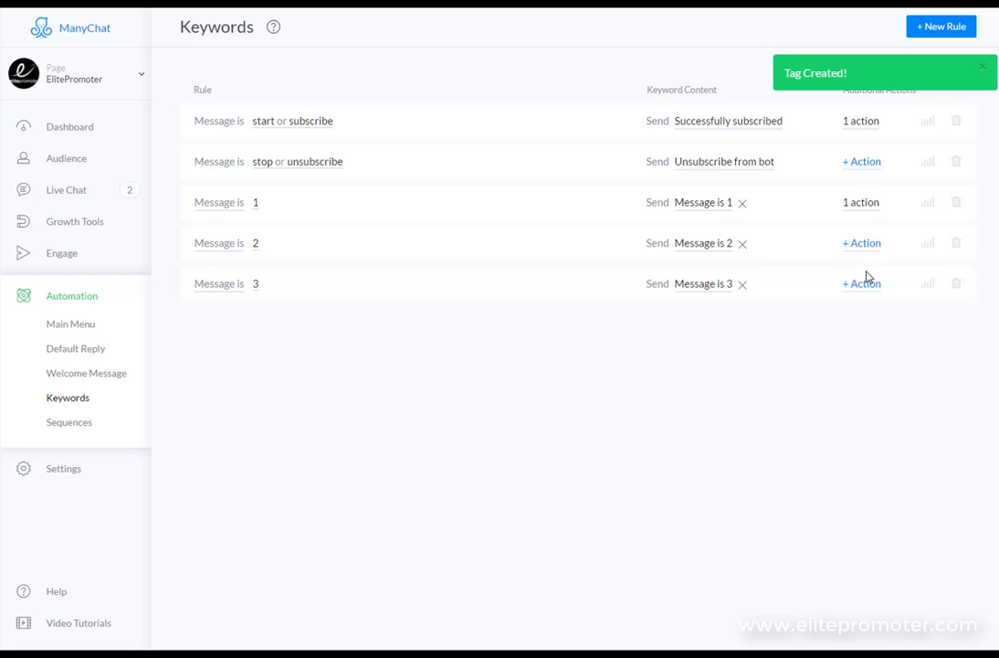
Give keyword rule 2 an Add Tag action with a new 'SEO' tag.
click(866, 243)
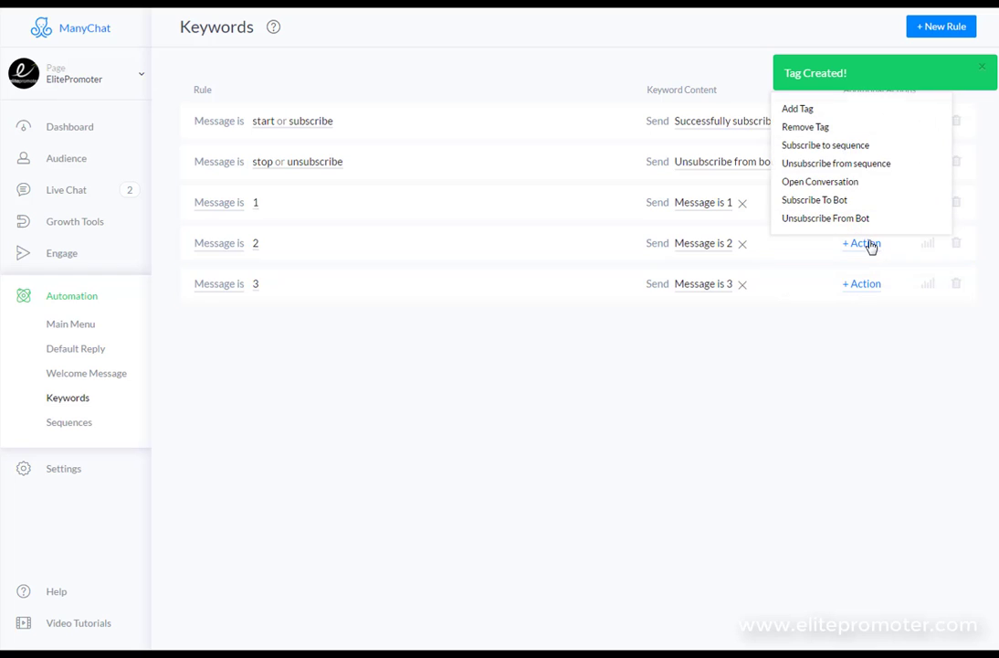
click(802, 108)
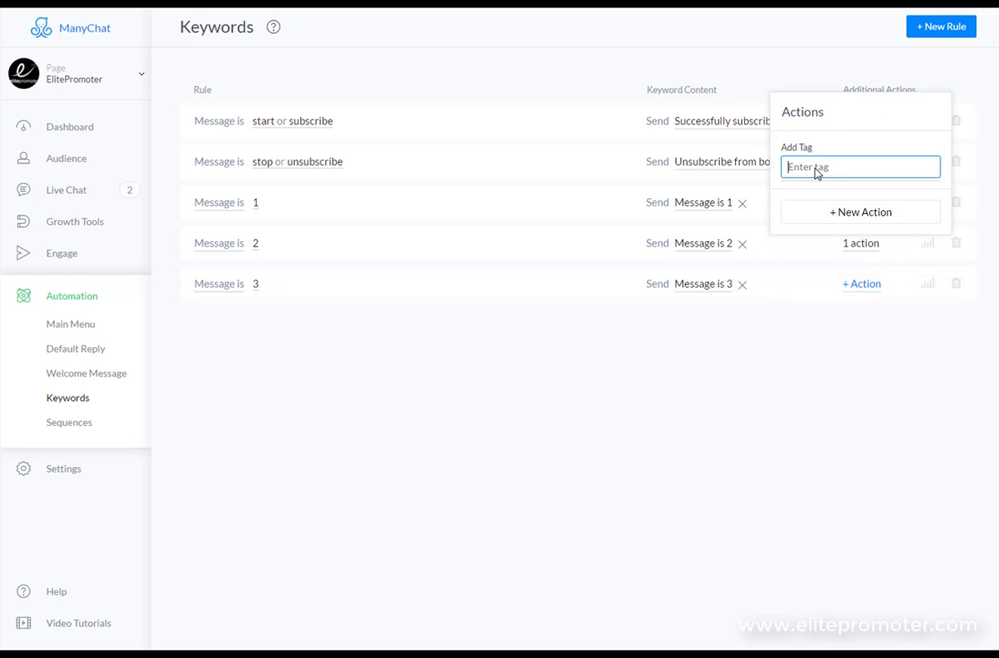
text(SEO)
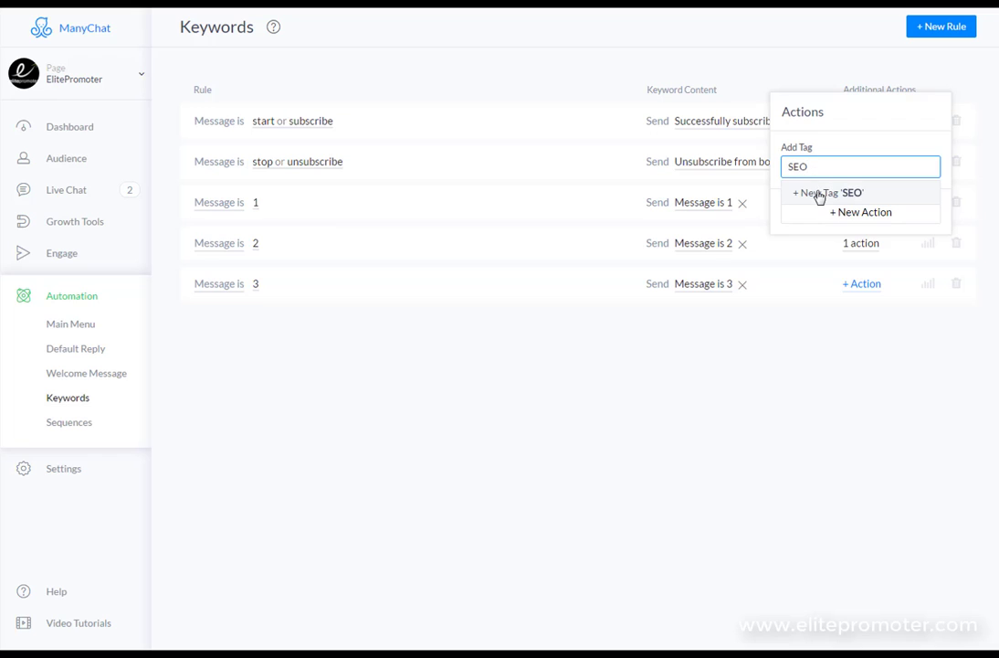
click(861, 301)
Give keyword rule 3 an Add Tag action with a new 'Facebook' tag.
click(866, 284)
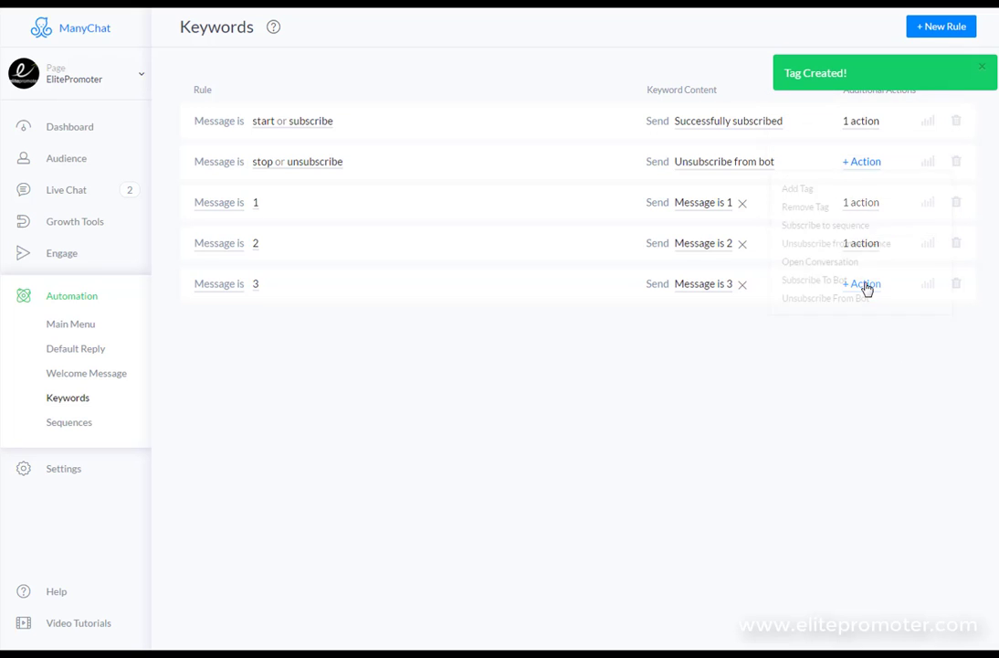
click(798, 149)
click(809, 212)
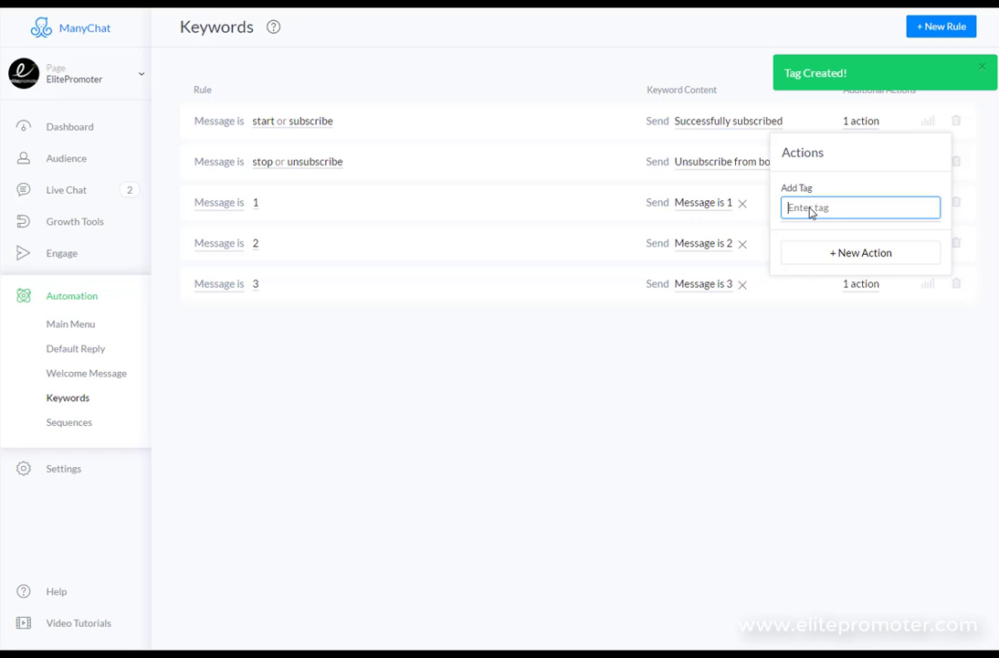
text(Facebook)
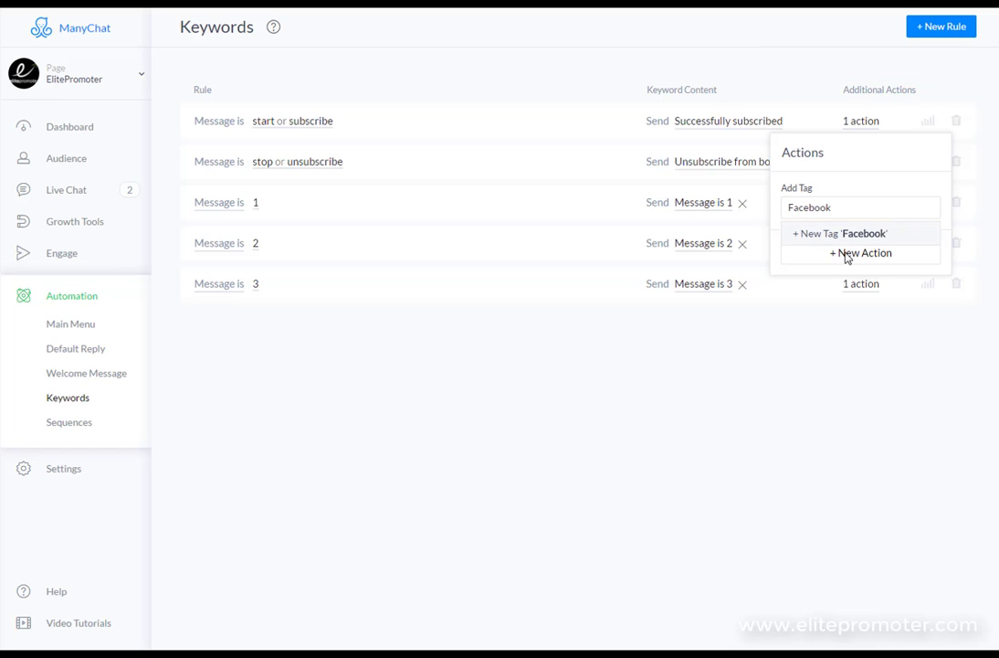
click(849, 255)
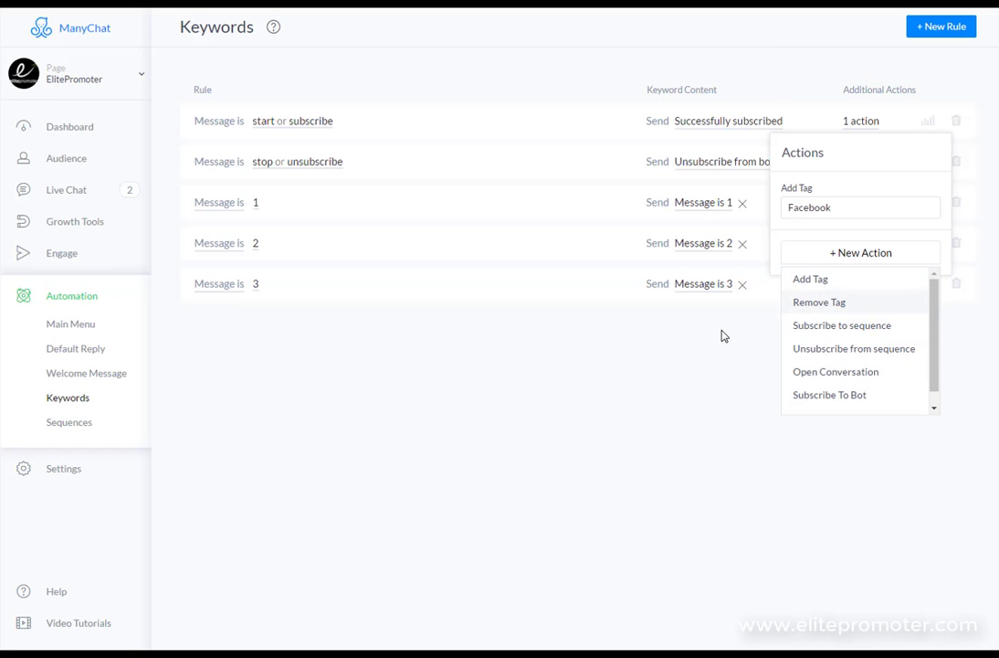
click(841, 207)
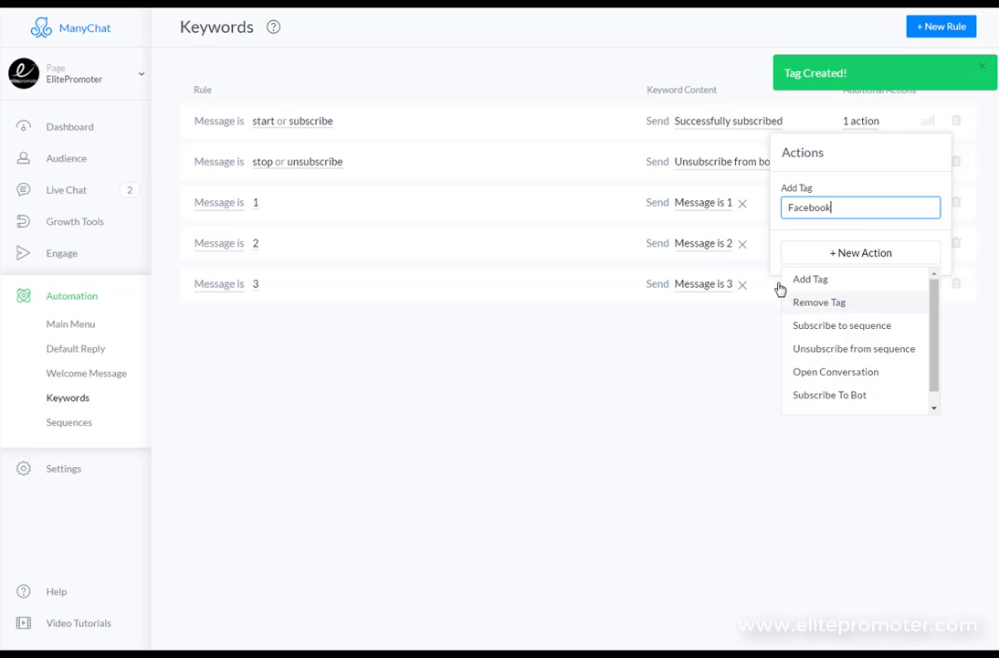
click(622, 425)
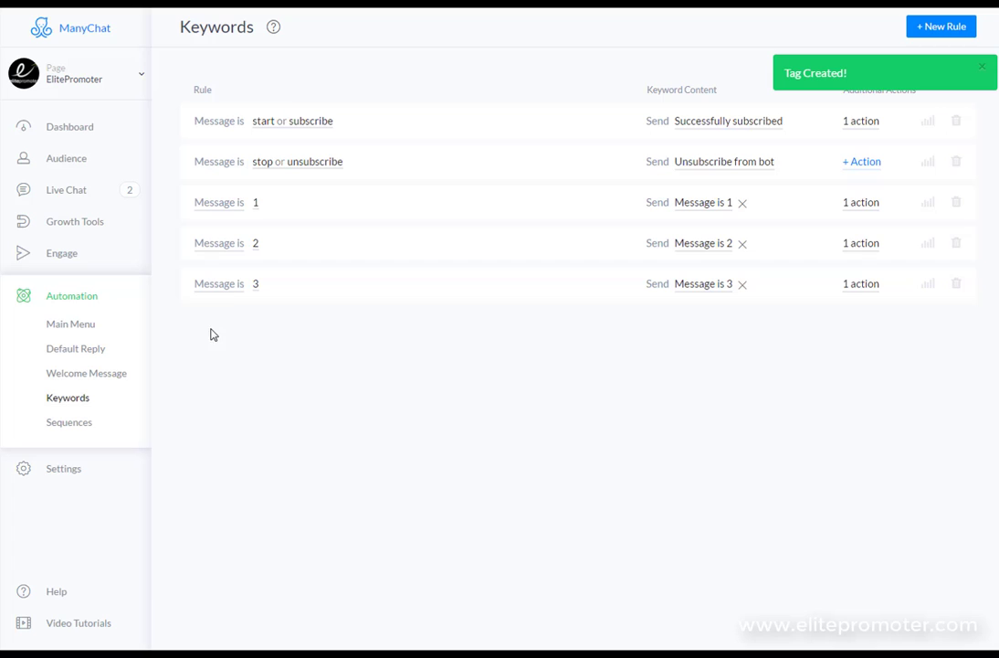
Start a new broadcast from Engage > Broadcasts.
click(65, 256)
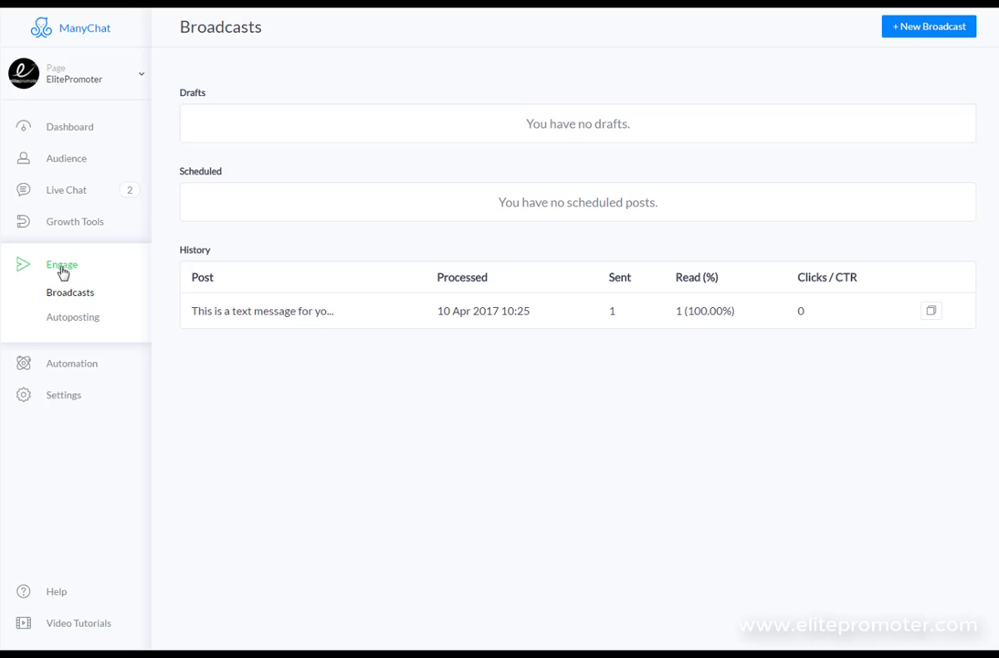
click(925, 35)
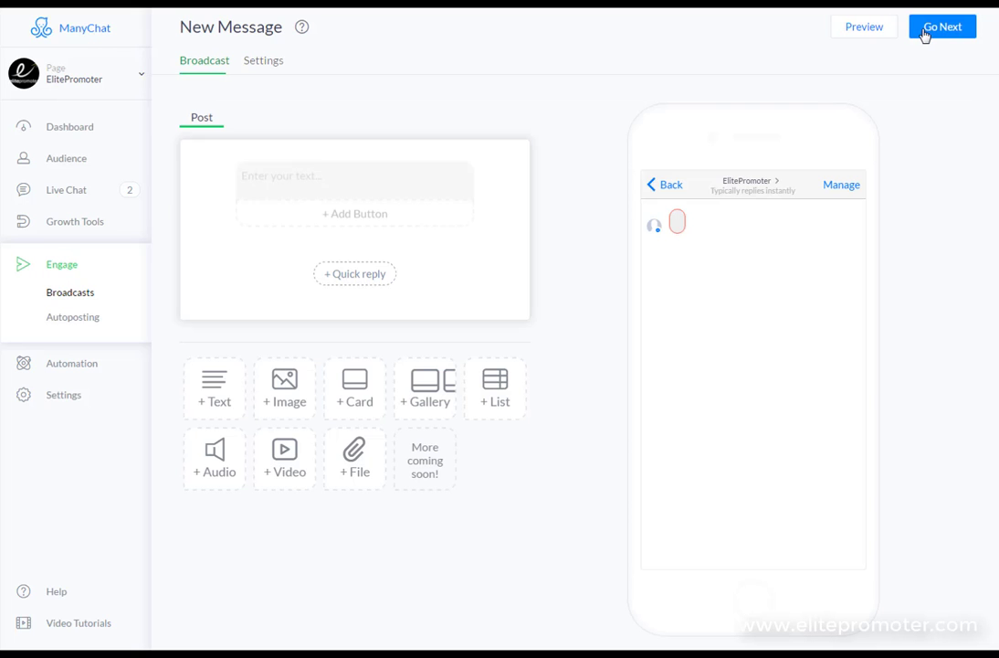
click(309, 184)
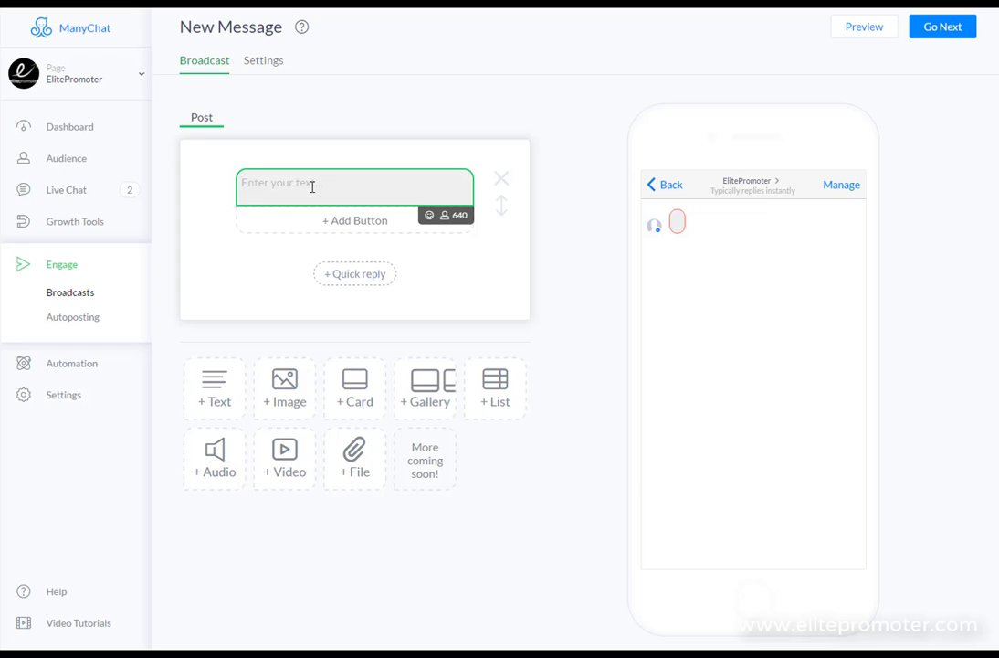
Add a broadcast condition 'Tag is Native' so only Native-tagged subscribers receive it.
click(267, 65)
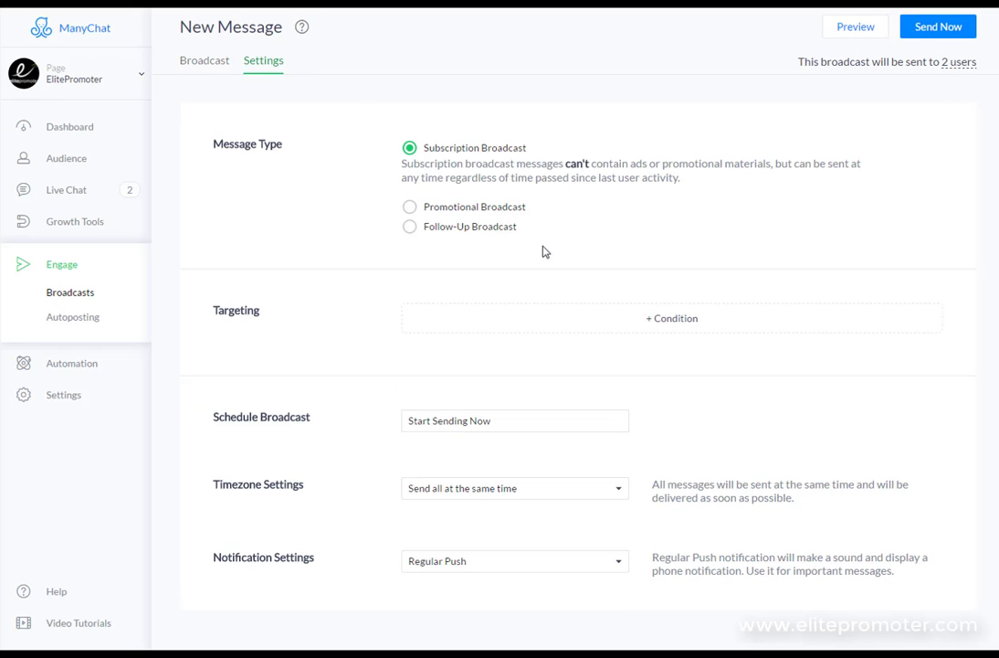
click(675, 322)
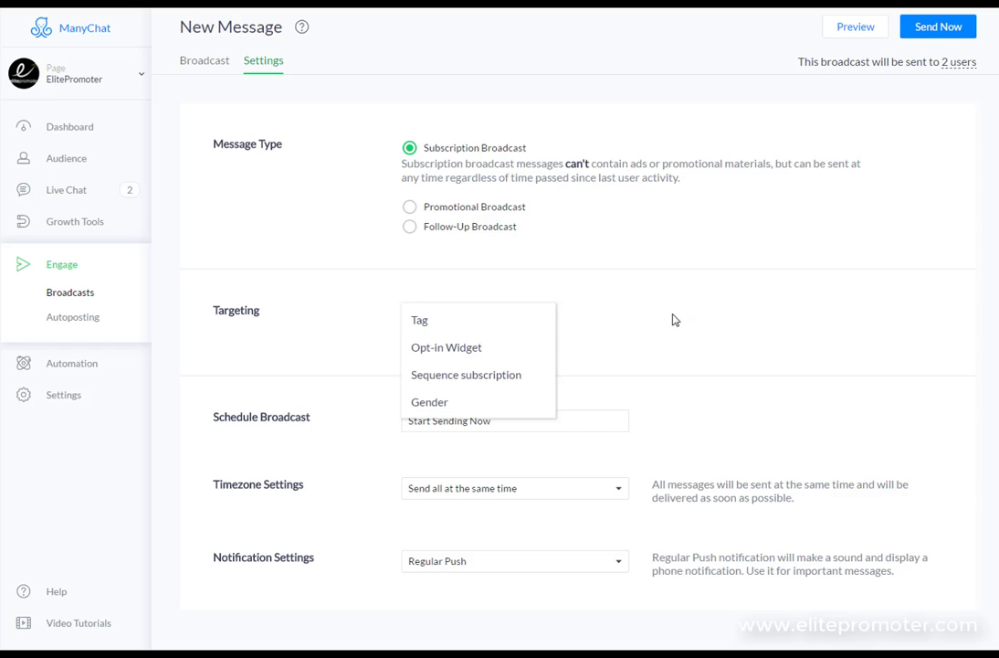
click(430, 322)
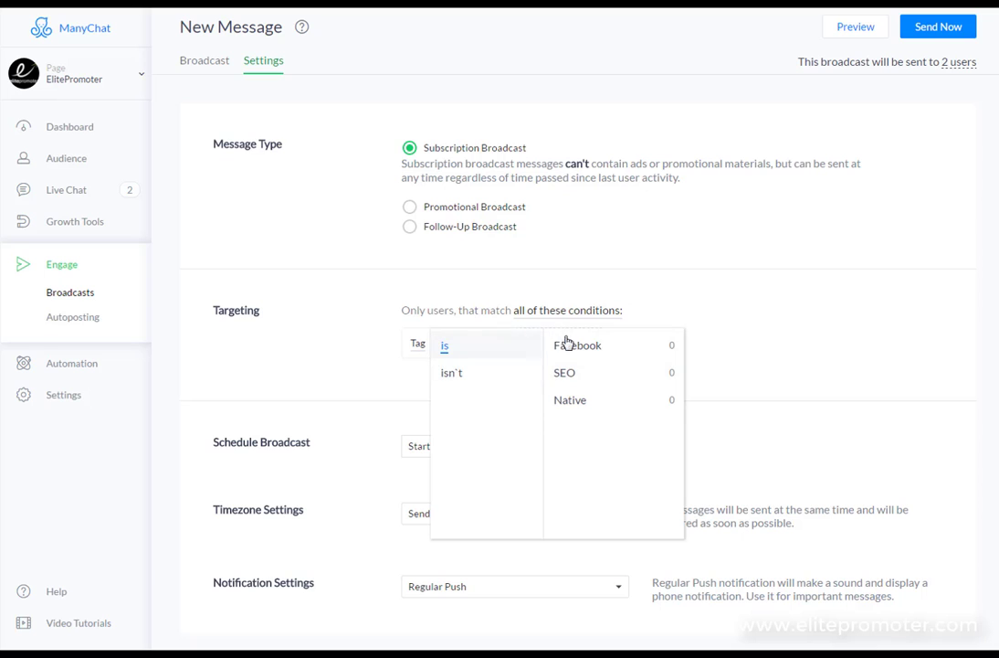
click(574, 400)
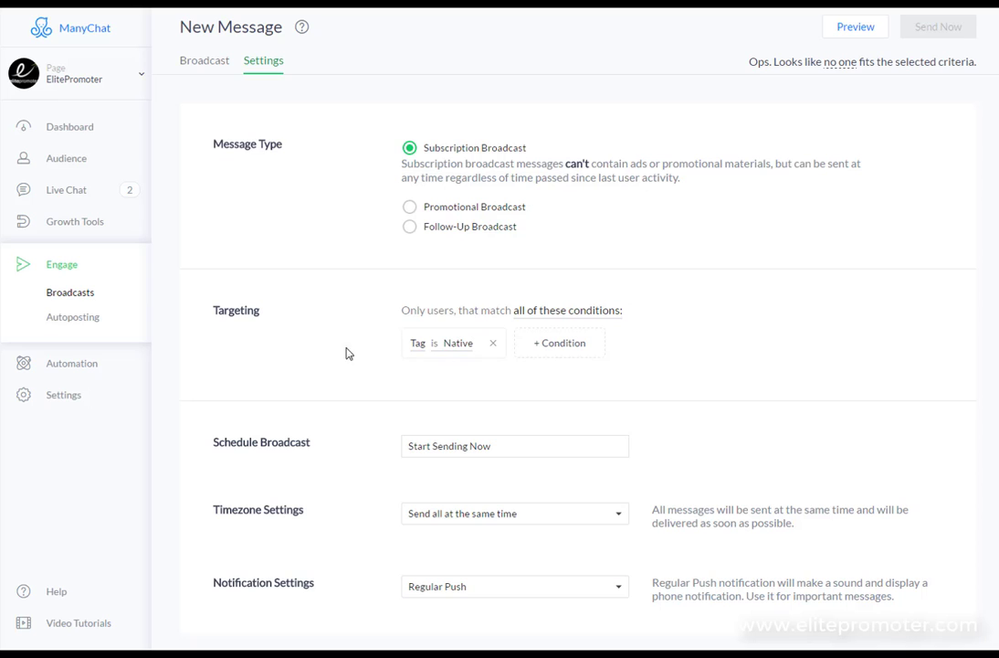
click(67, 162)
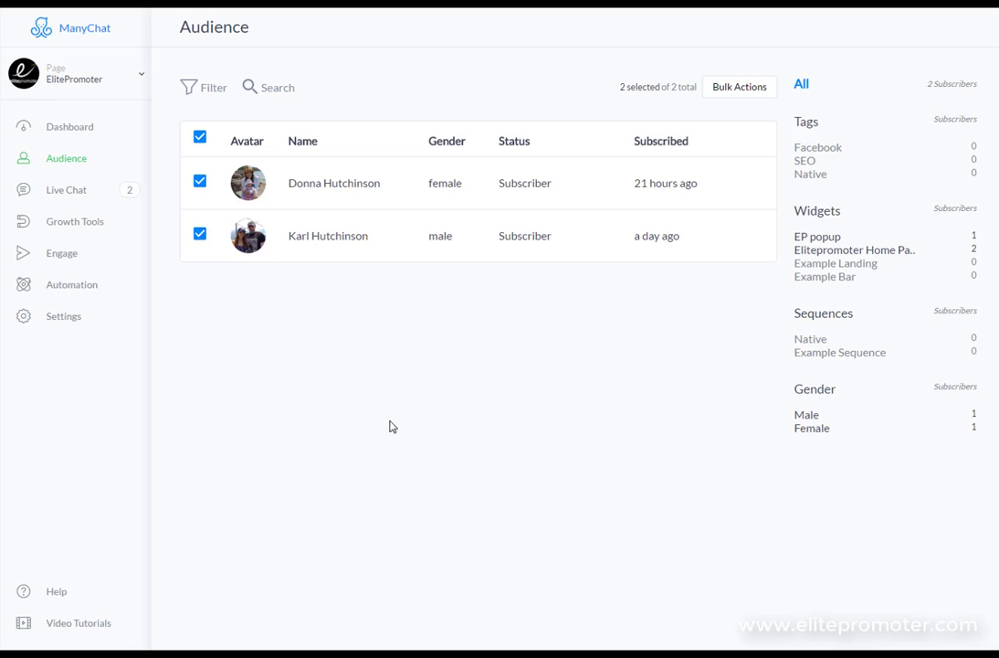
After reviewing the Native, SEO and Facebook tag counts, go to the Automation Main Menu page.
click(66, 284)
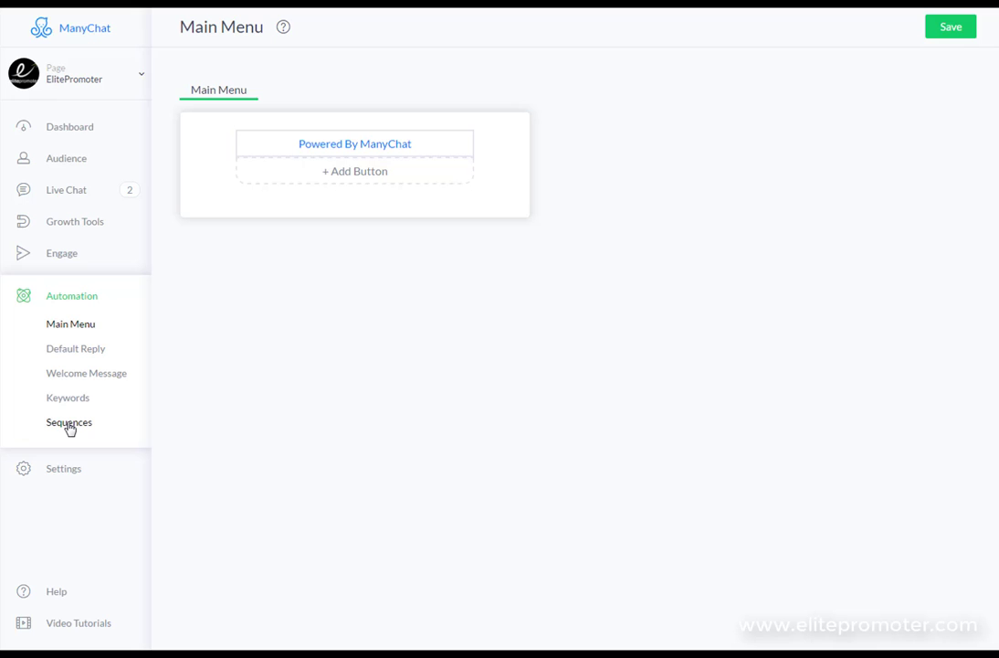
Check the Native sequence's first-message delay and introduction message, then return to the keyword rules.
click(71, 428)
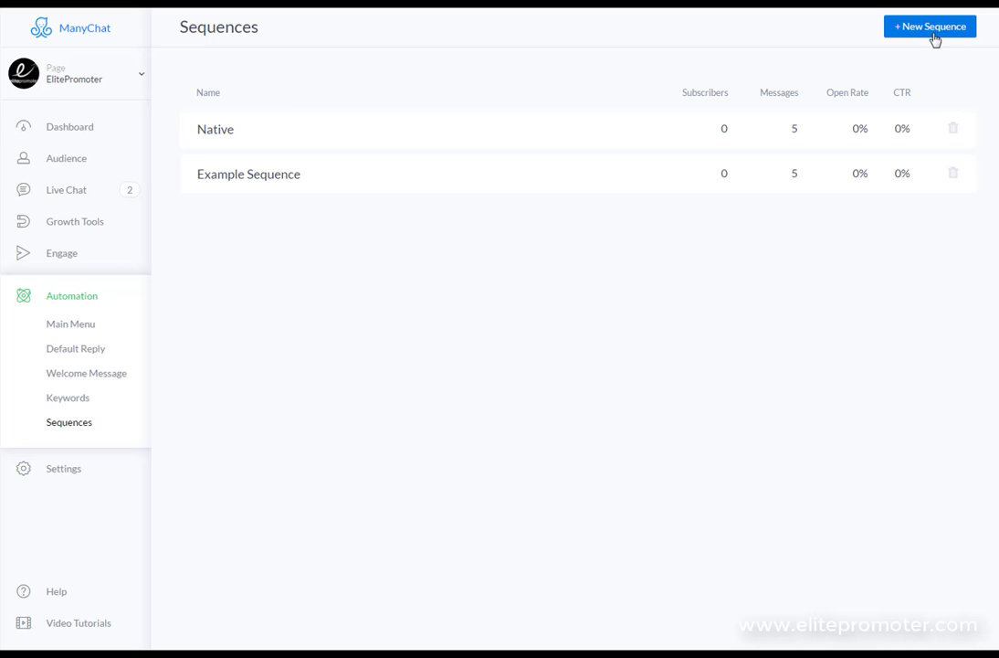
click(226, 137)
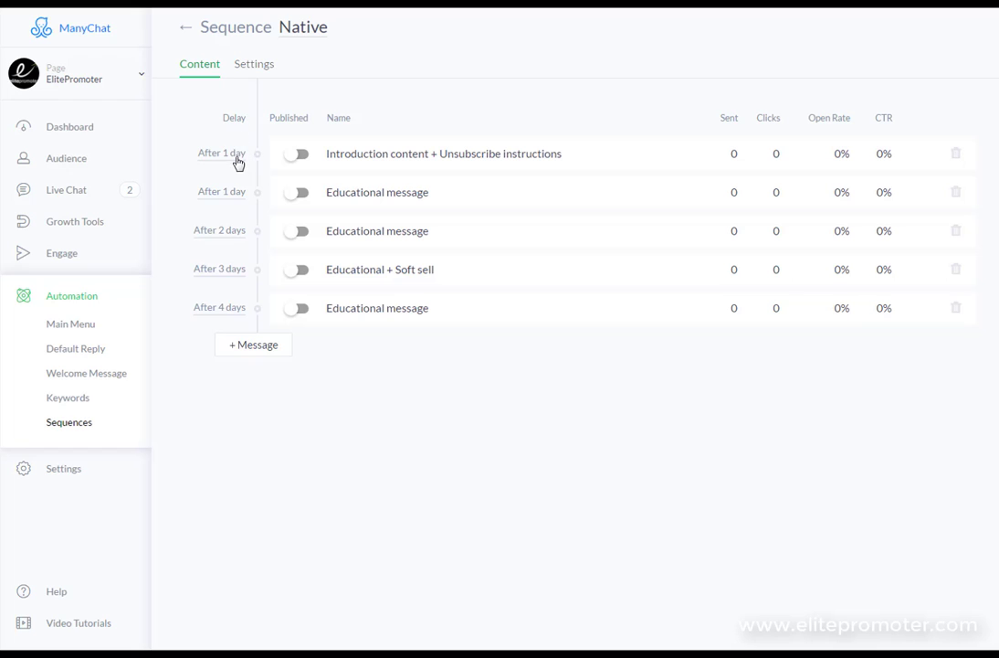
click(240, 159)
click(366, 354)
click(362, 163)
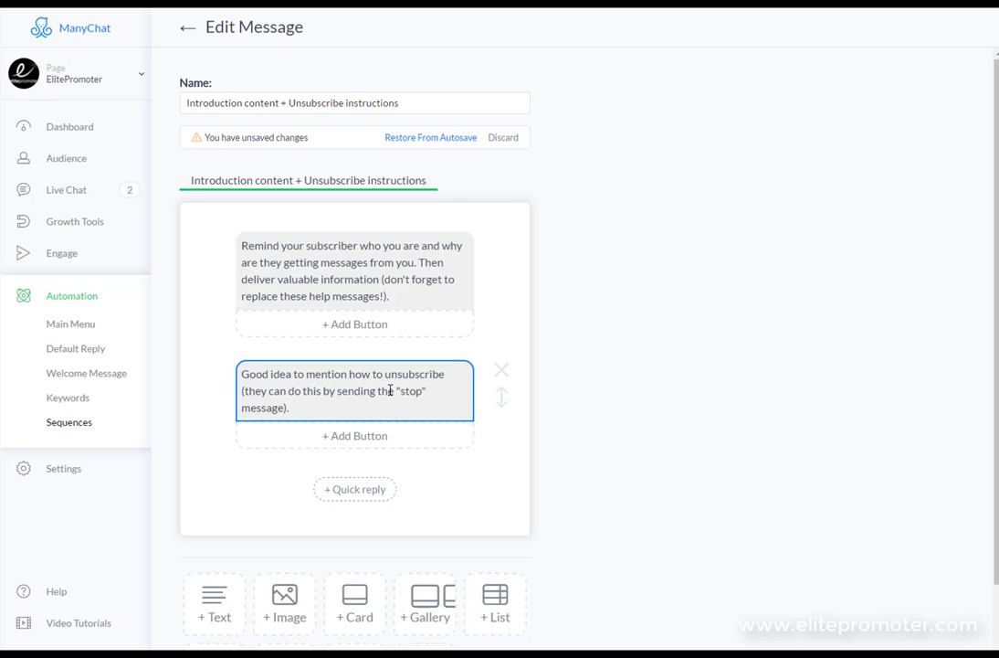
click(72, 405)
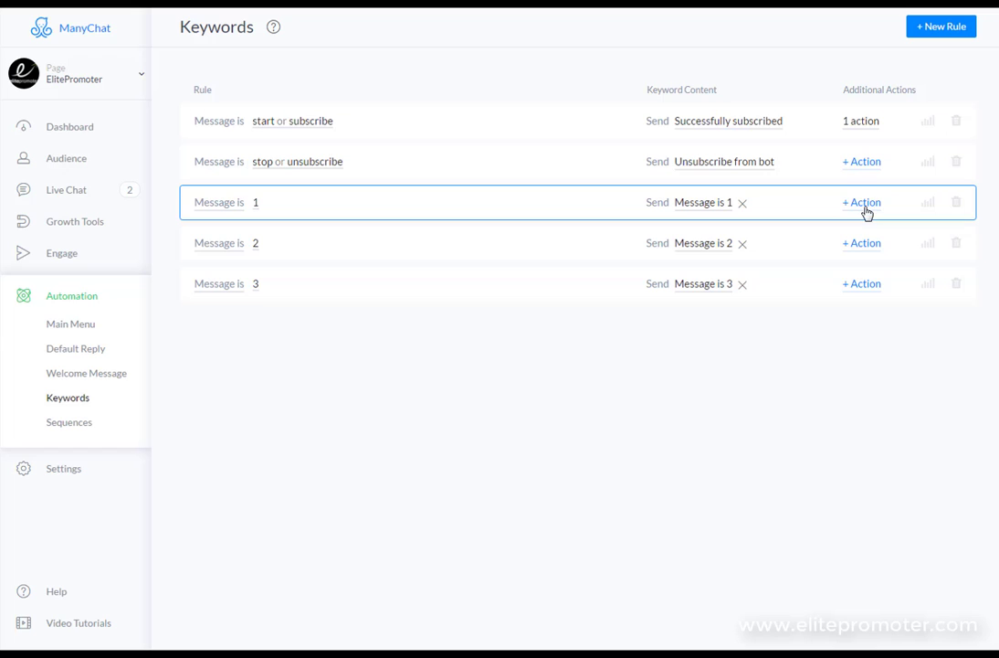
Add a 'Subscribe to sequence: Native' action to the keyword 1 rule.
click(864, 206)
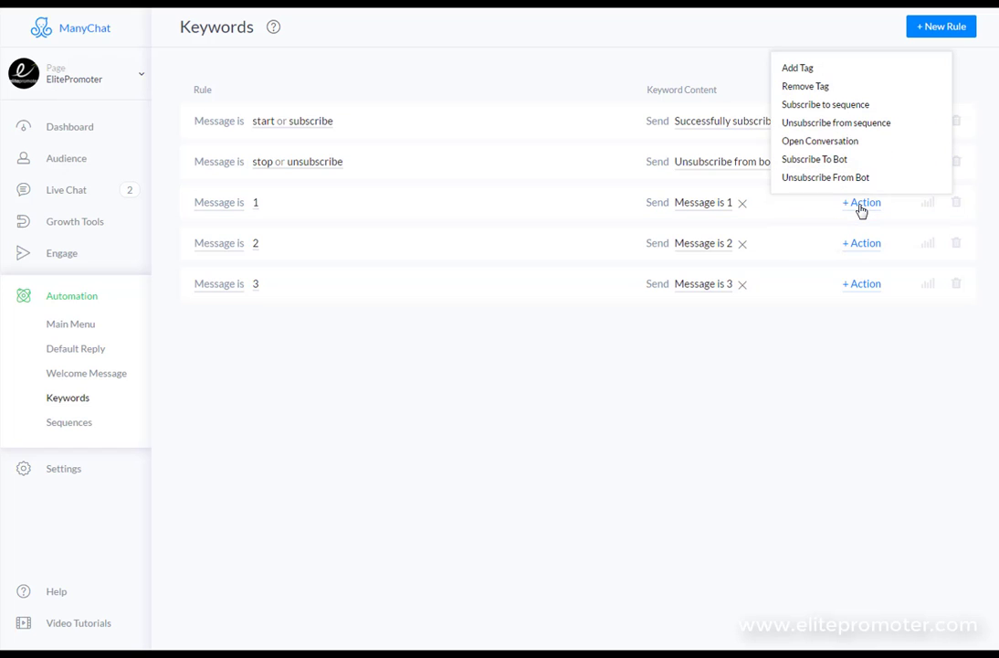
click(827, 105)
click(850, 126)
click(829, 156)
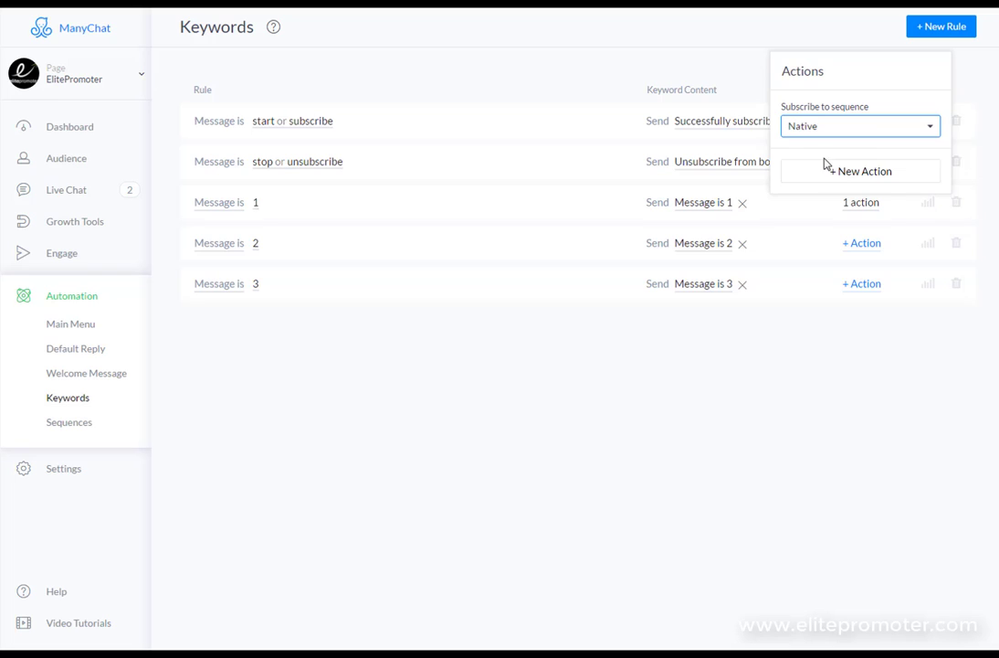
click(736, 402)
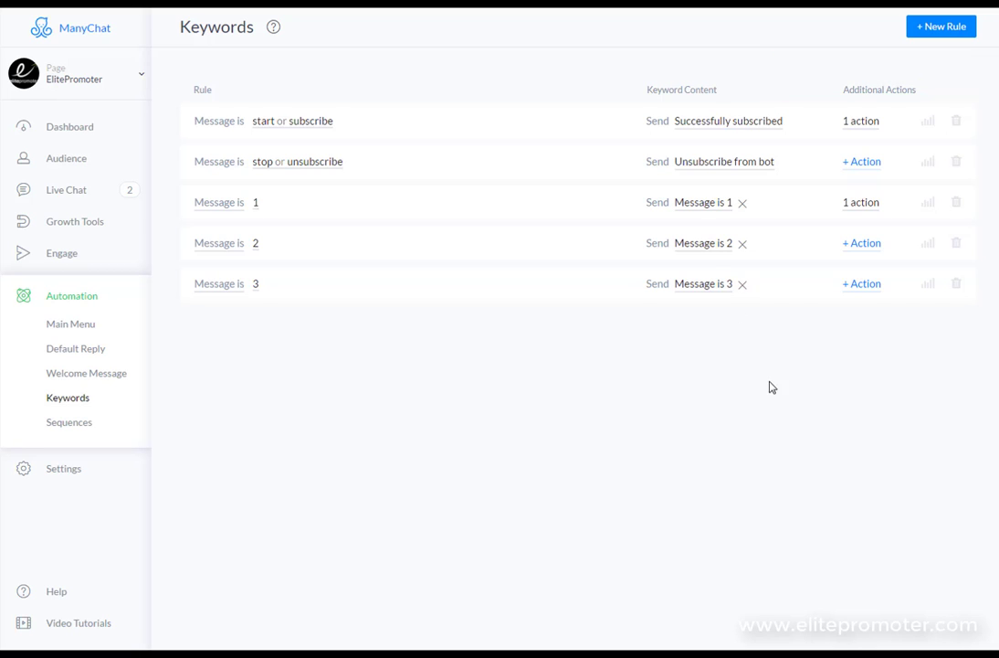
click(72, 198)
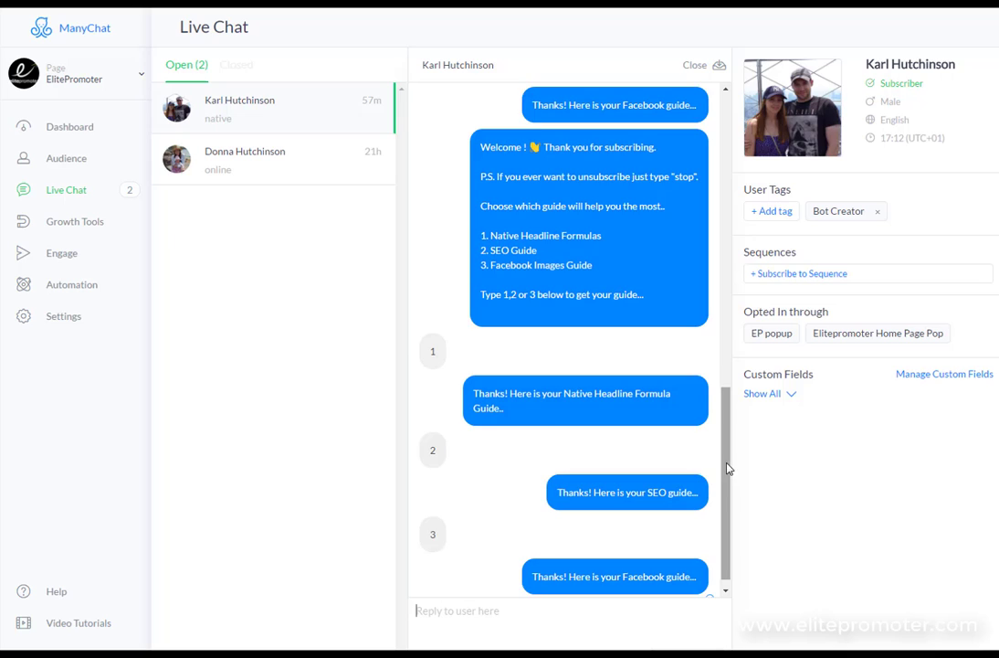
Scroll through the open conversation to see the 1, 2 and 3 keyword replies.
scroll(727, 464, down, 1)
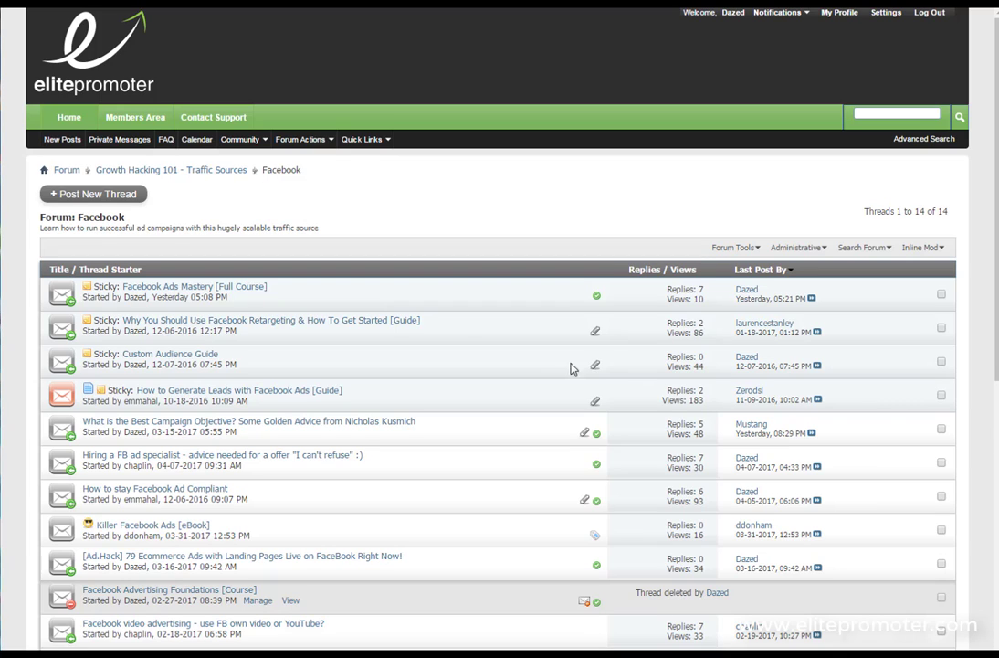
Open the 'Why You Should Use Facebook Retargeting & How To Get Started [Guide]' thread and read down to its pixel setup.
click(370, 321)
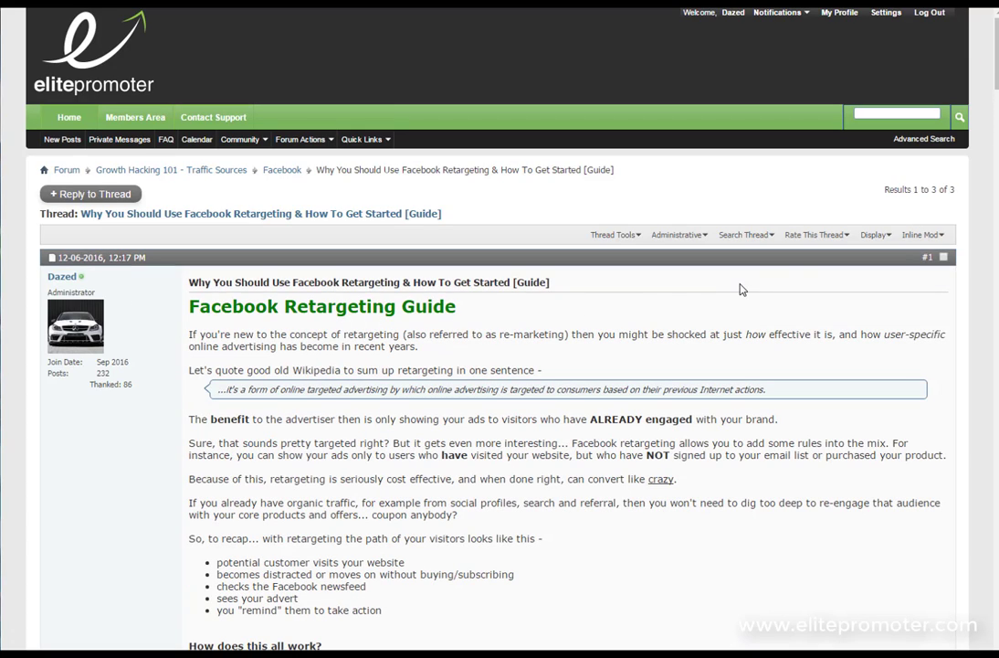
scroll(520, 329, down, 3)
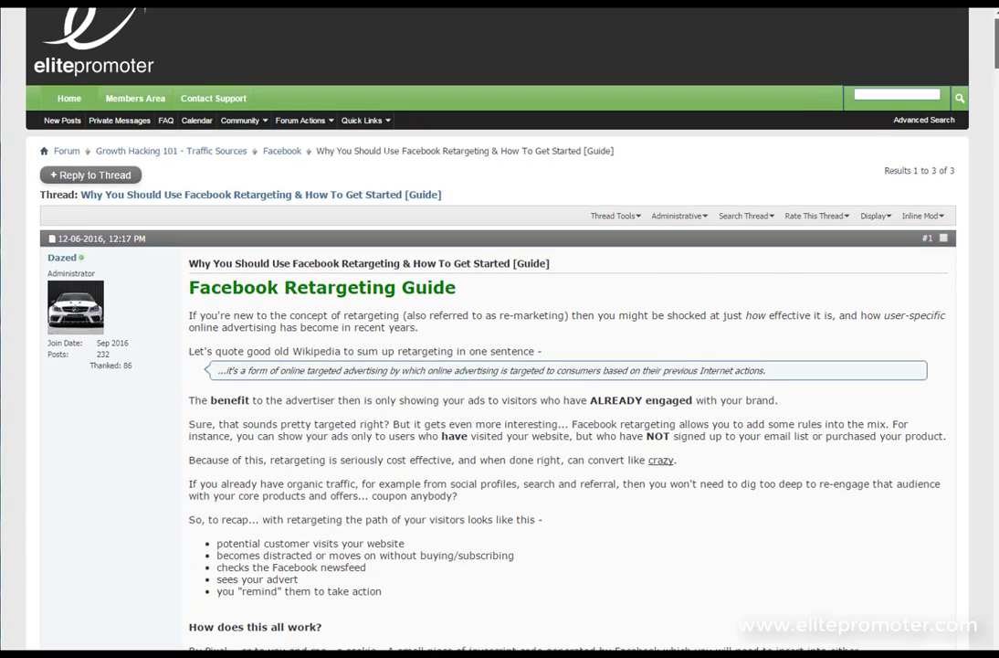
scroll(521, 328, down, 4)
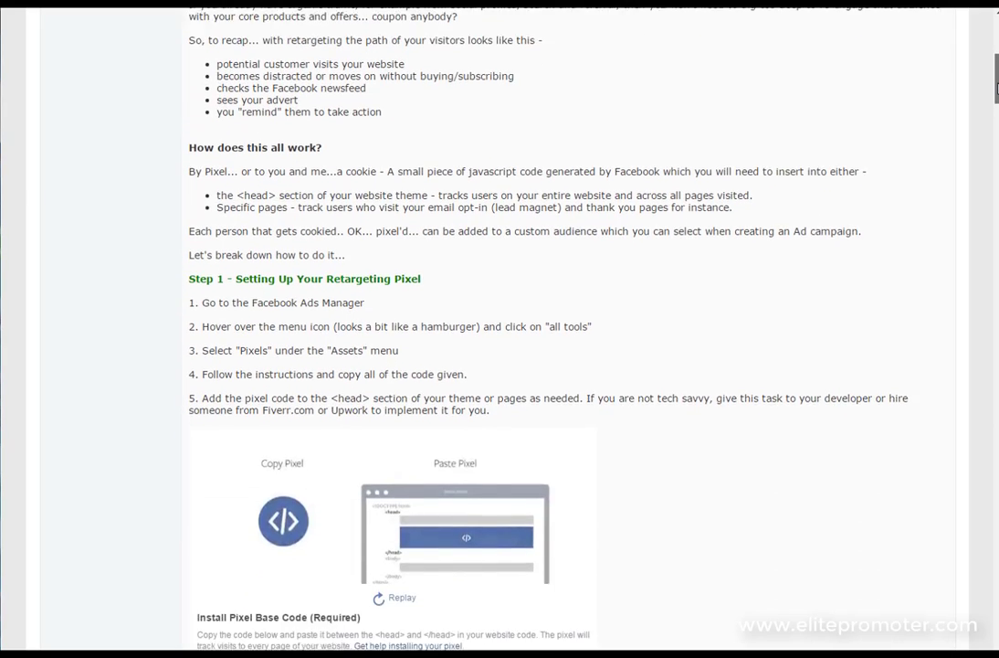